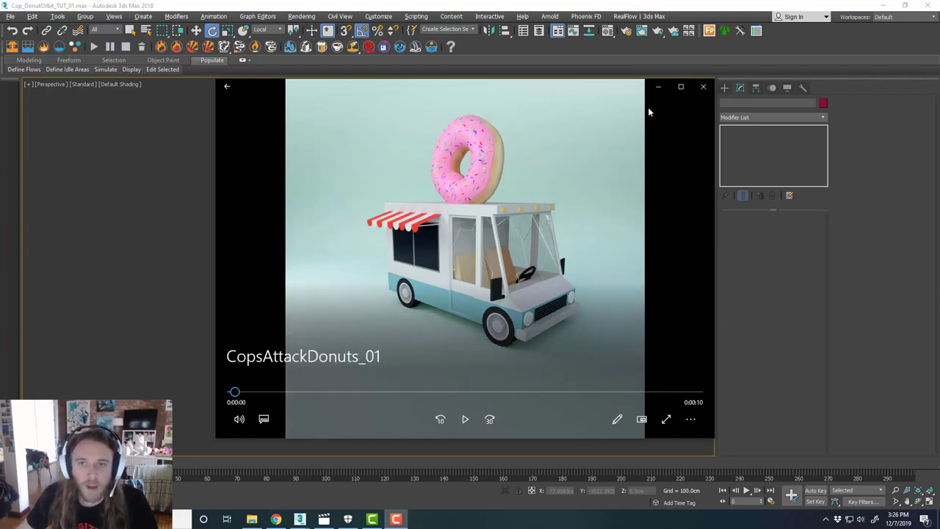
Play the CopsAttackDonuts_01 reference video and close the player when it has finished
drag(613, 85, 607, 89)
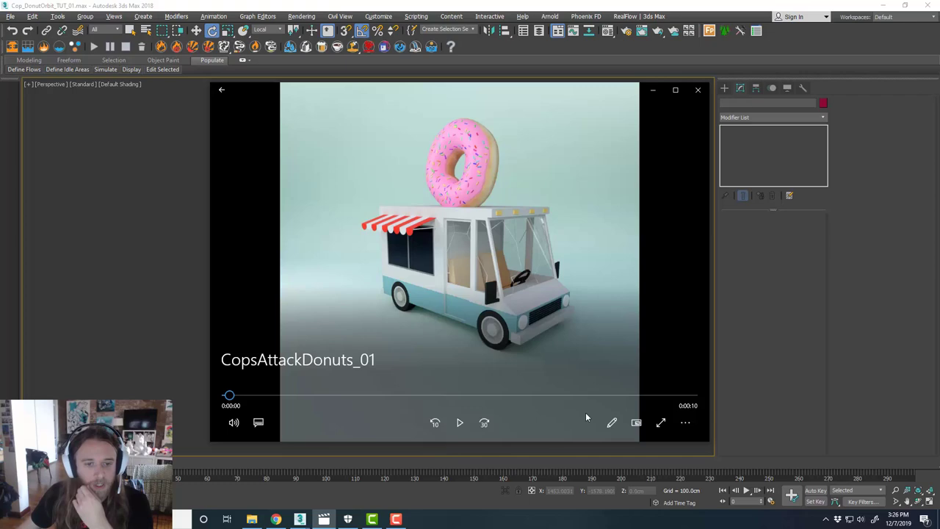
click(460, 424)
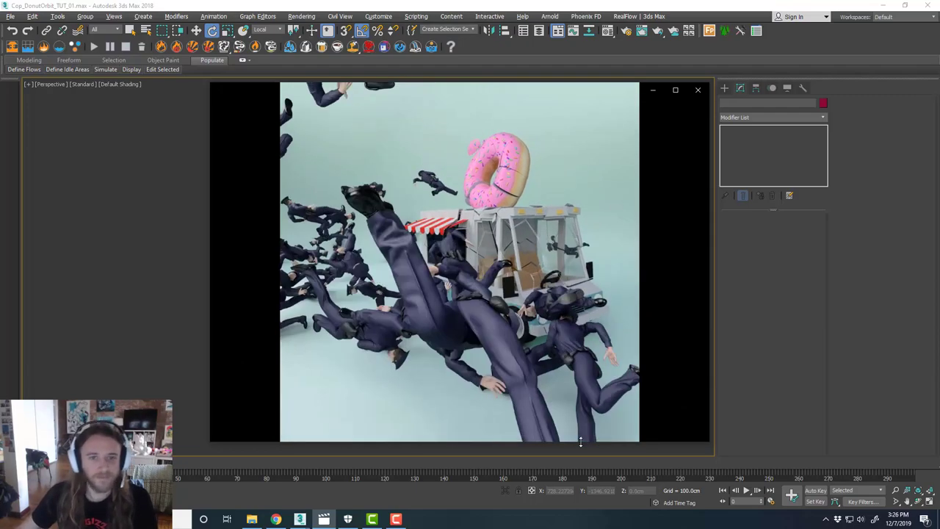
mouse_move(567, 439)
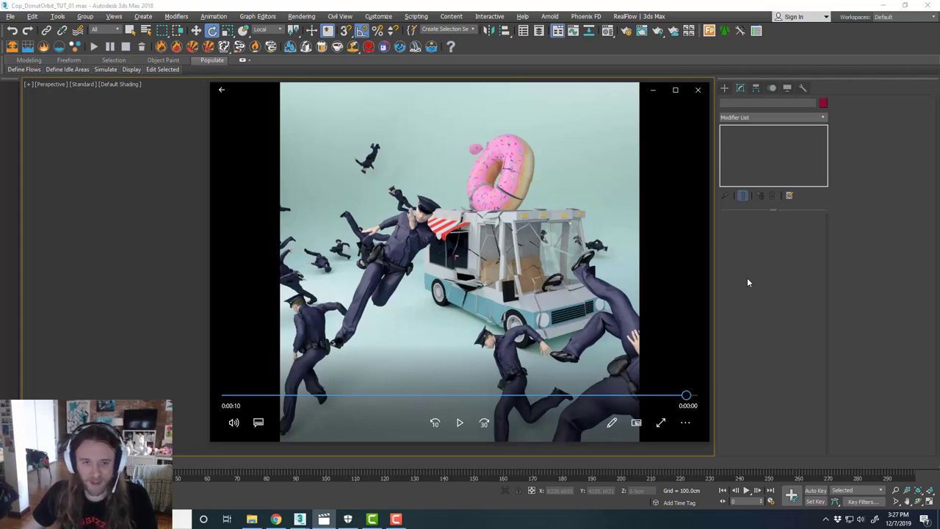
click(697, 90)
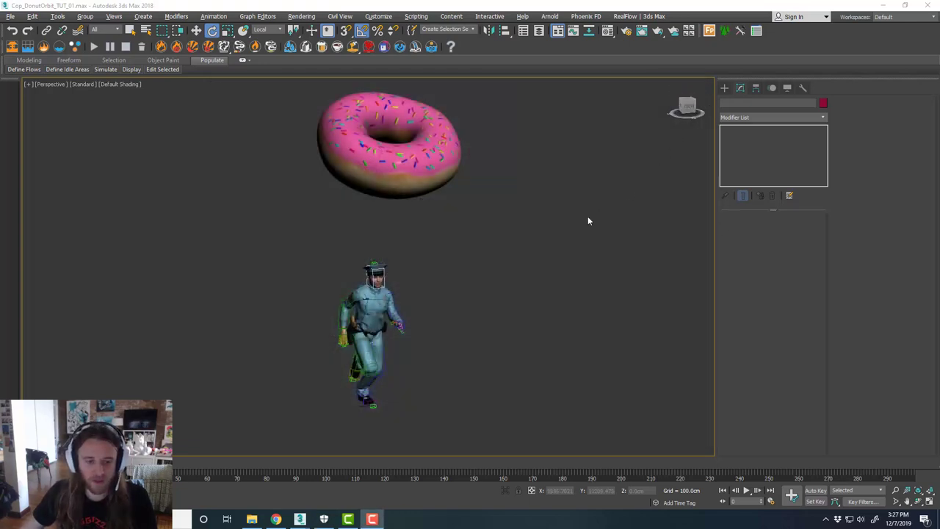
Examine the police officer's run animation up close by scrubbing and playing the timeline, and return to frame 0
middle_drag(499, 253, 507, 254)
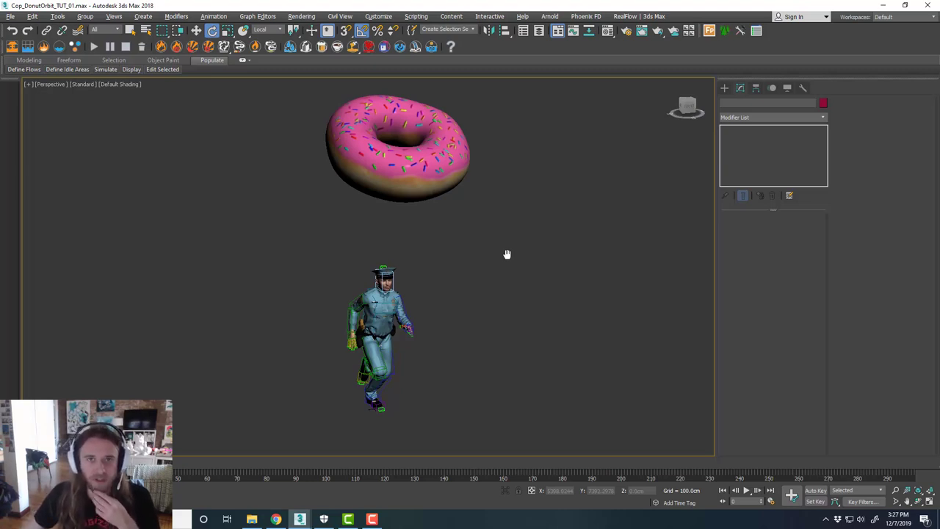
middle_drag(510, 277, 492, 265)
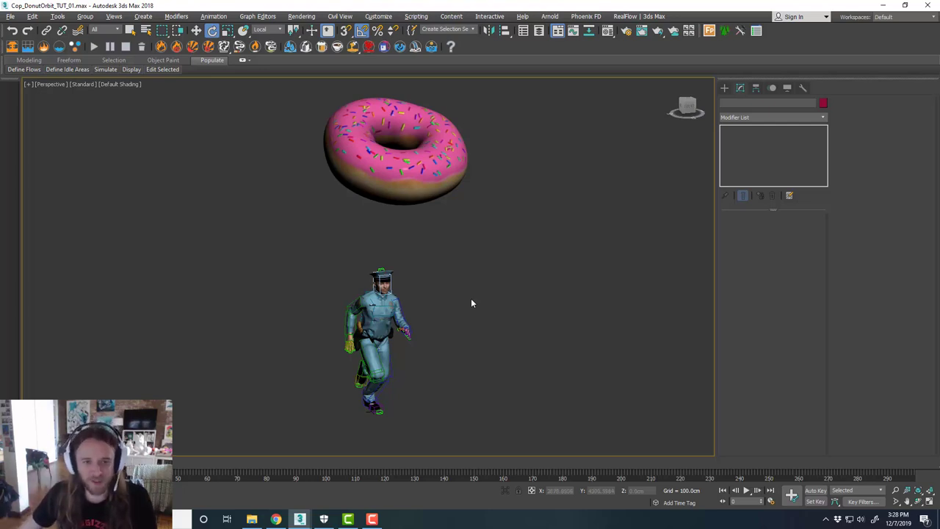
middle_drag(471, 298, 469, 304)
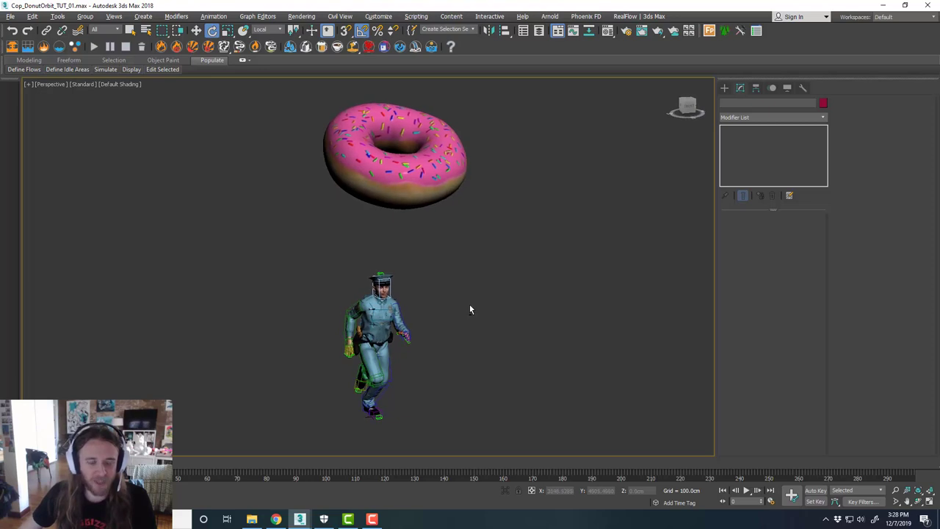
scroll(329, 415, up, 4)
middle_drag(446, 372, 422, 345)
scroll(419, 346, up, 3)
scroll(424, 350, down, 3)
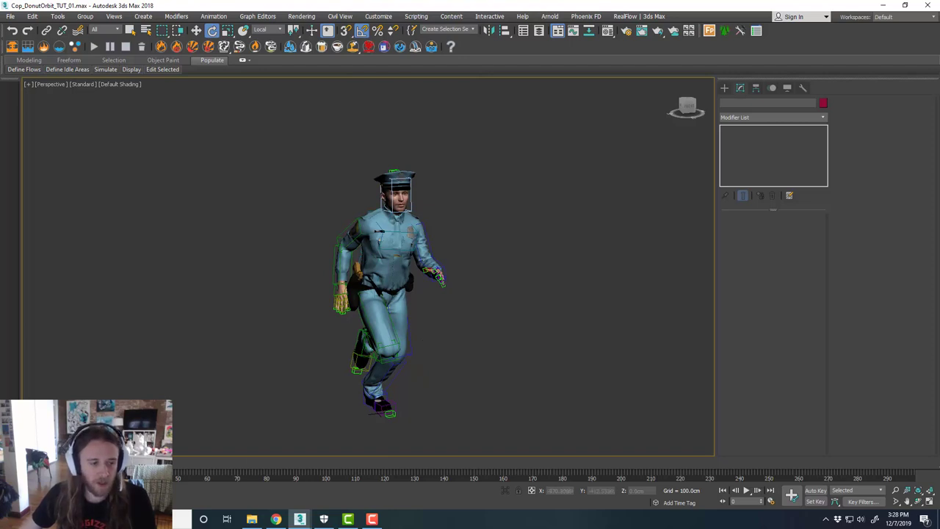
drag(53, 461, 113, 462)
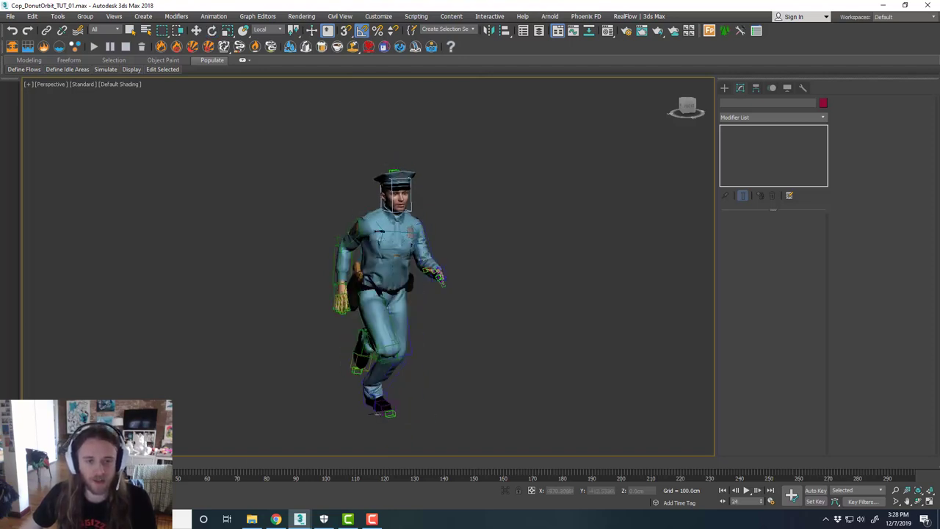
drag(45, 462, 30, 461)
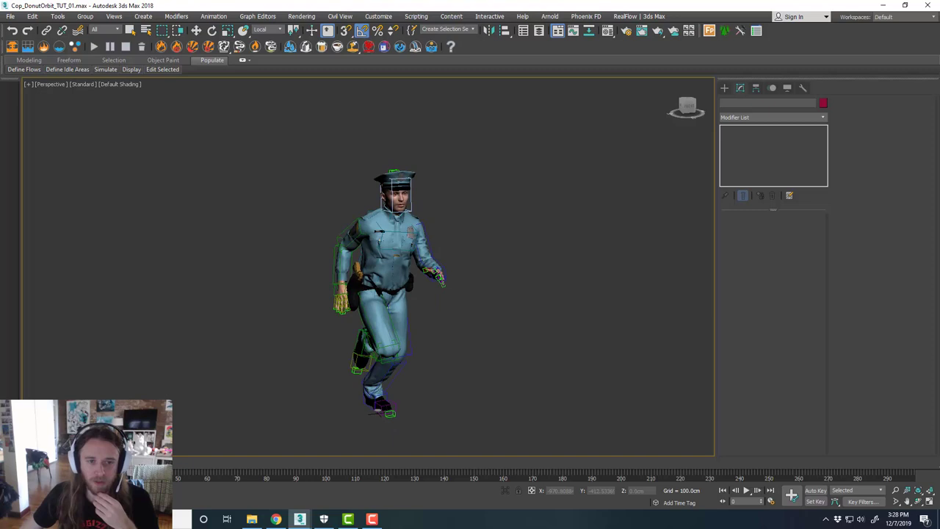
click(746, 490)
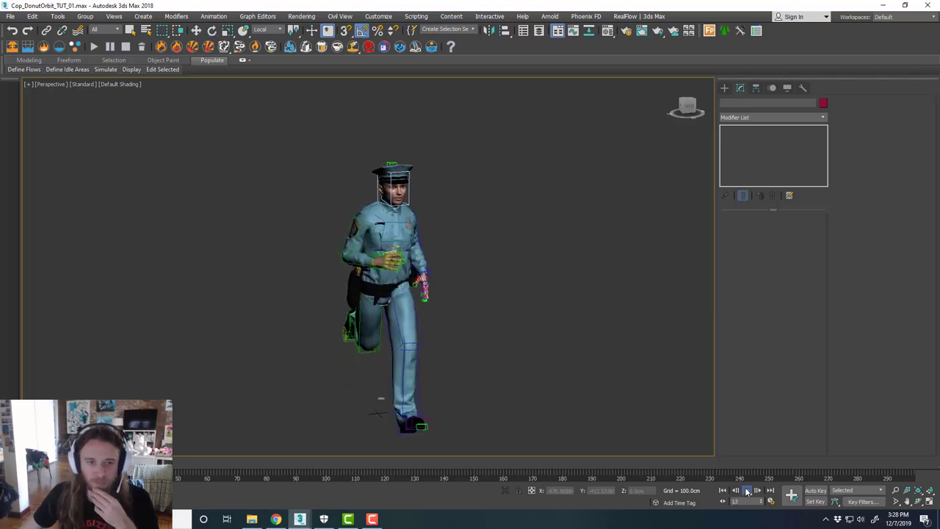
click(746, 490)
drag(125, 462, 30, 462)
middle_drag(452, 360, 452, 357)
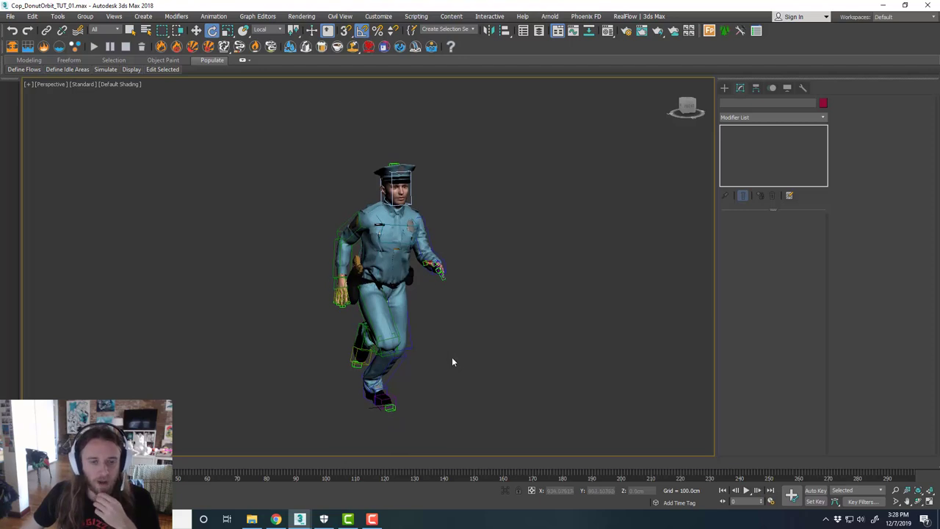
Inspect the biped's left and right upper arm bones on the officer, leaving nothing selected
scroll(433, 319, up, 3)
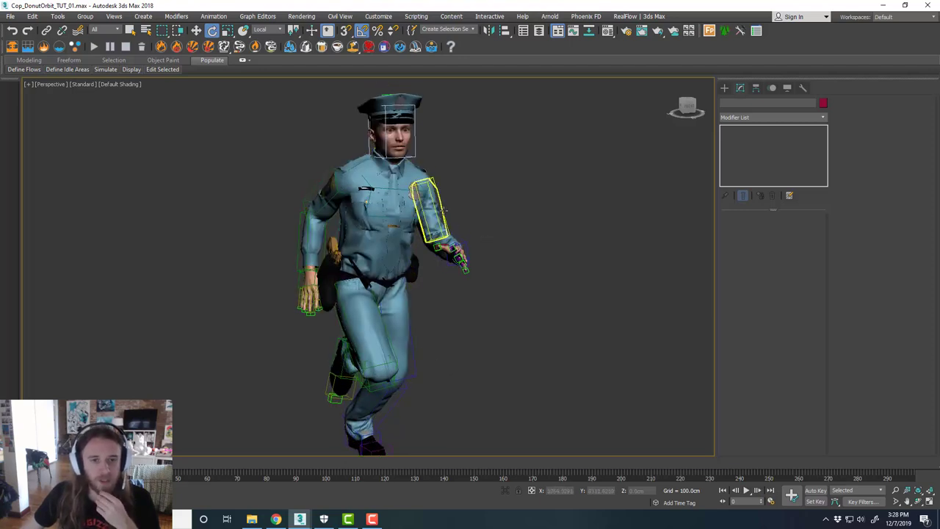
click(433, 213)
click(510, 240)
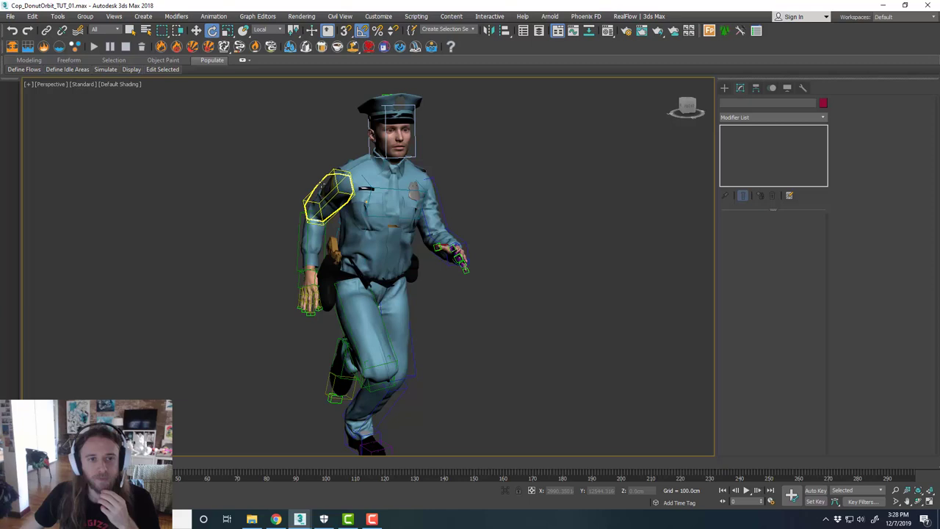
click(329, 195)
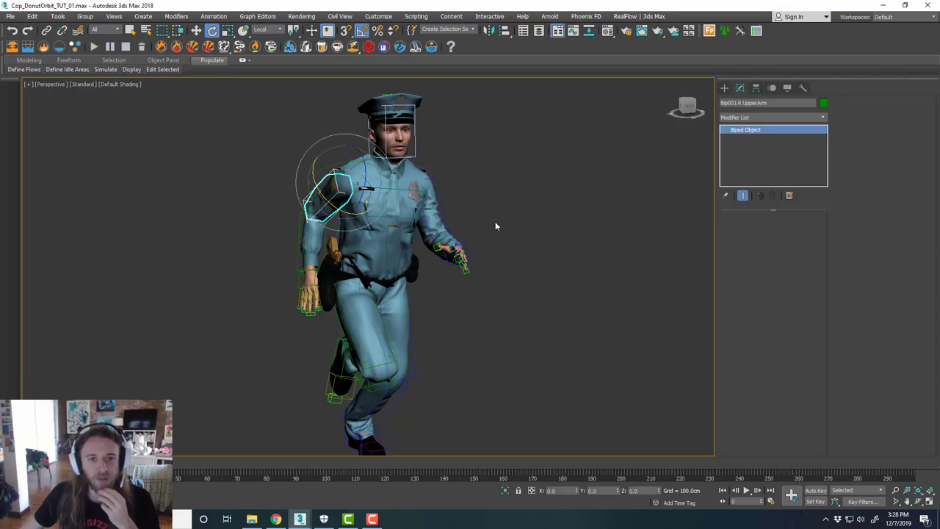
middle_drag(510, 252, 502, 246)
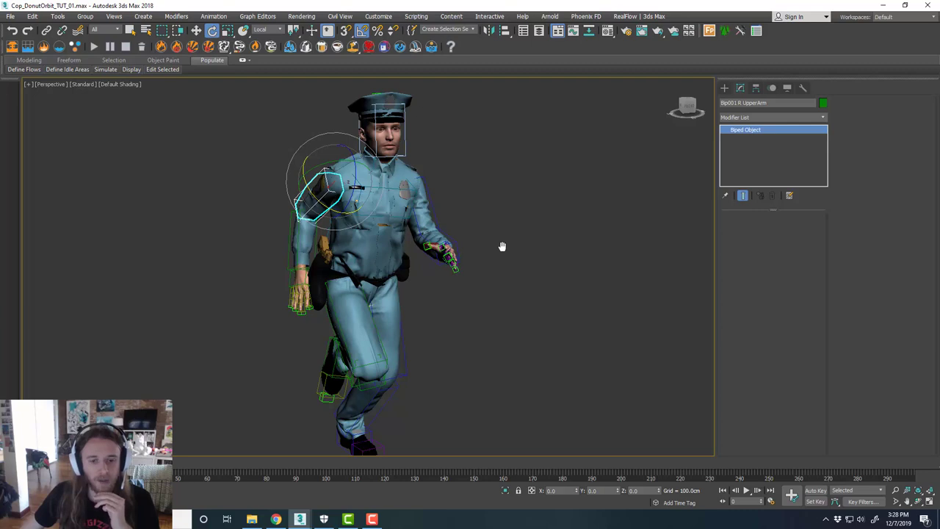
click(503, 250)
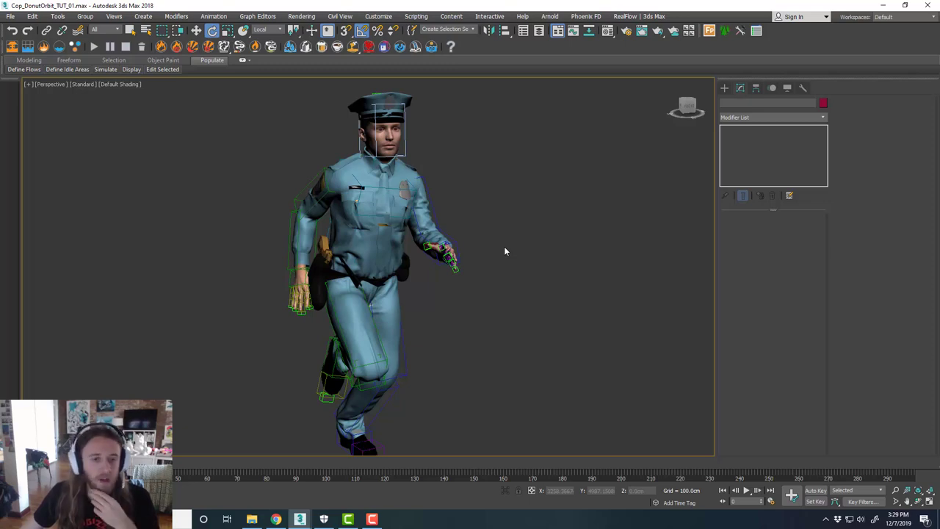
Inspect the modifier stack of the officer's uniform mesh and clear the selection
click(411, 253)
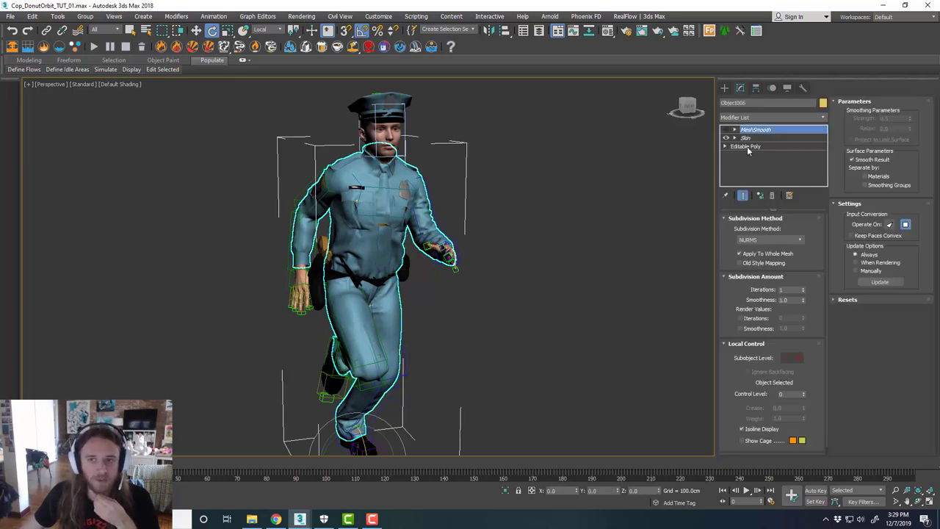
click(574, 206)
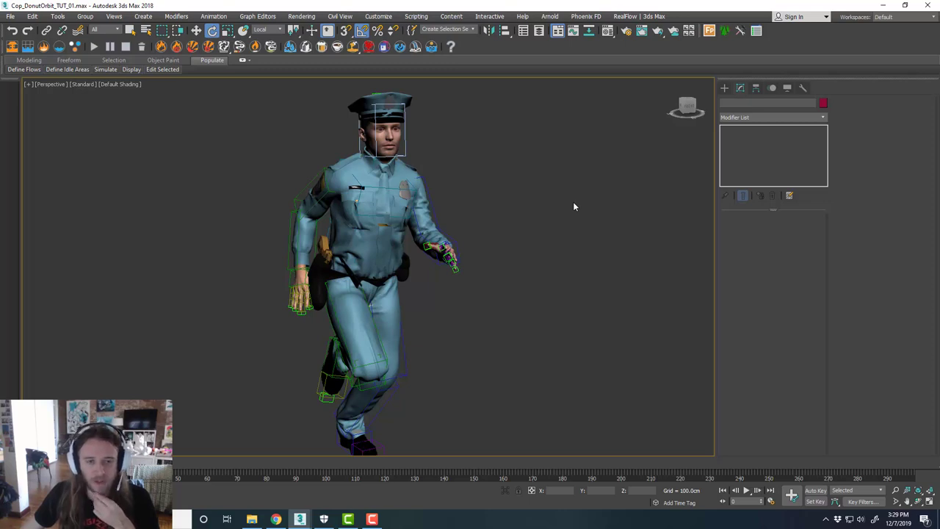
key(ctrl+z)
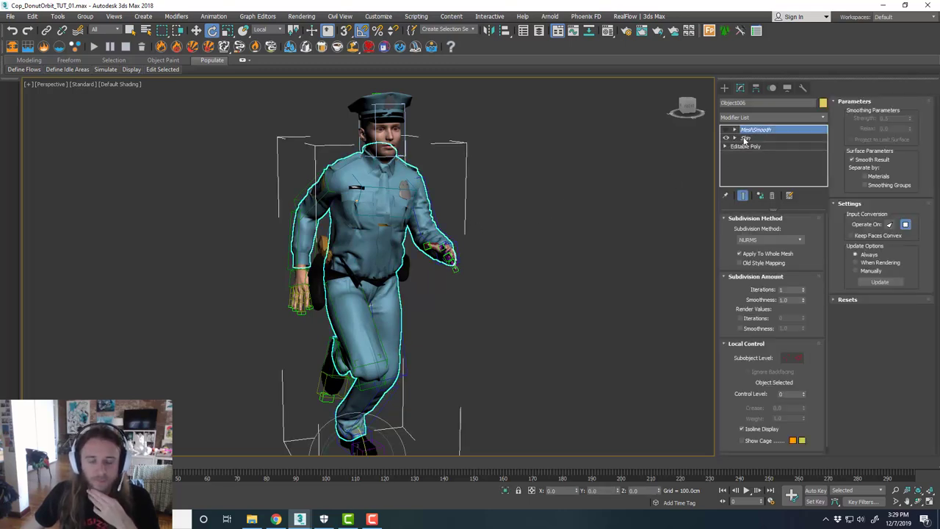
click(601, 203)
middle_drag(433, 312, 428, 300)
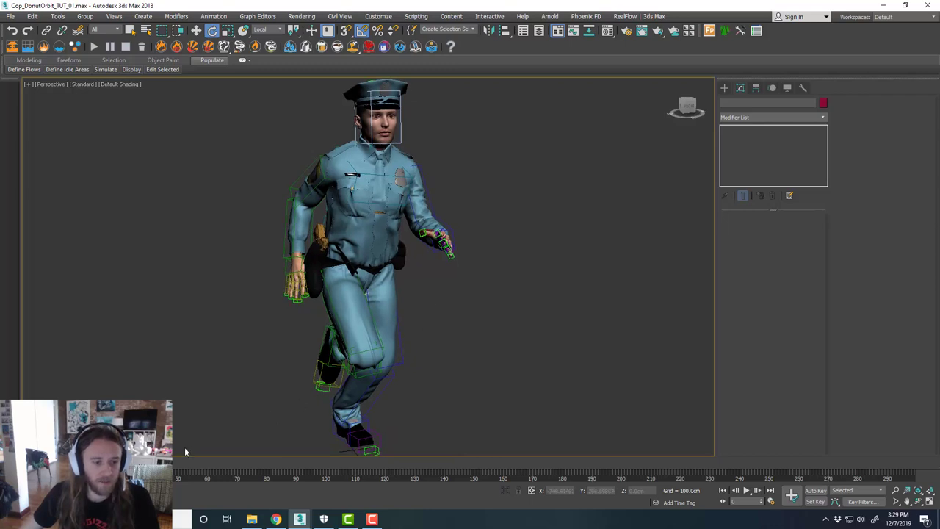
Look at the biped motion file loading option for the right toe bone's rig without loading a file
click(328, 373)
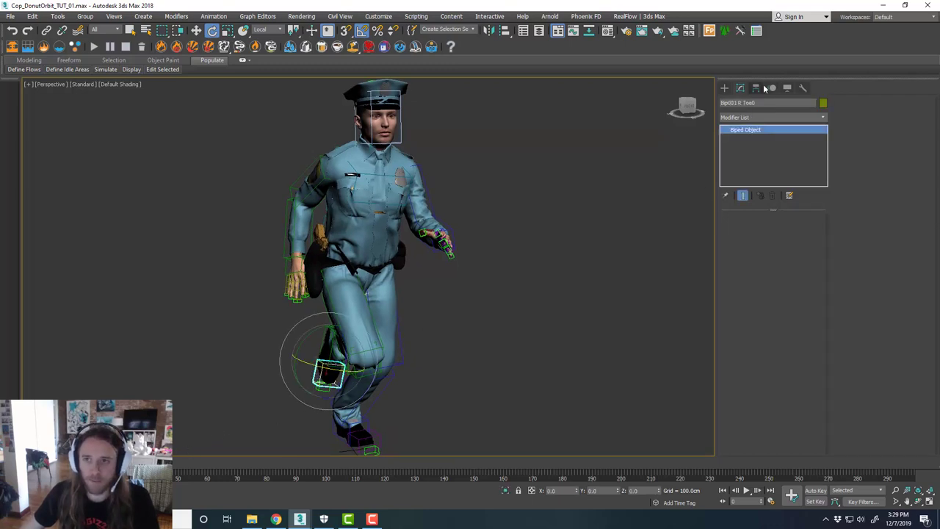
click(762, 88)
click(773, 89)
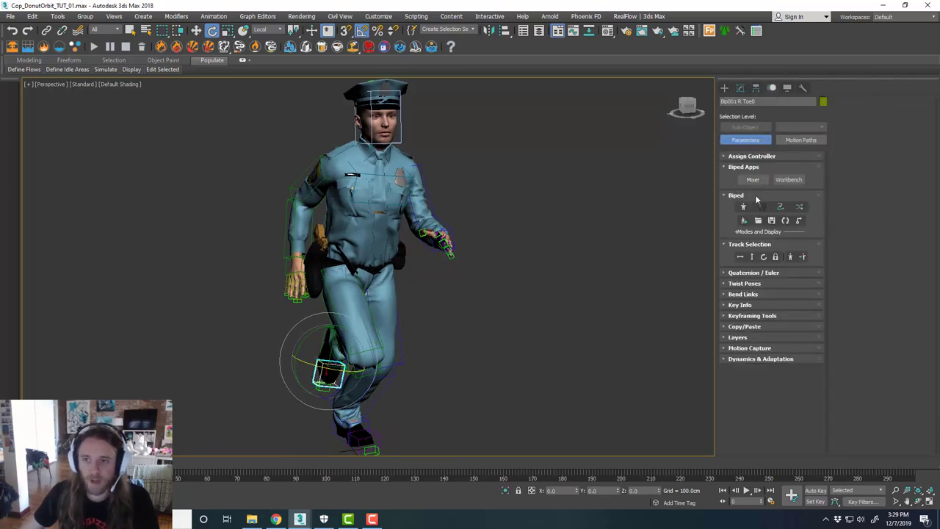
click(757, 222)
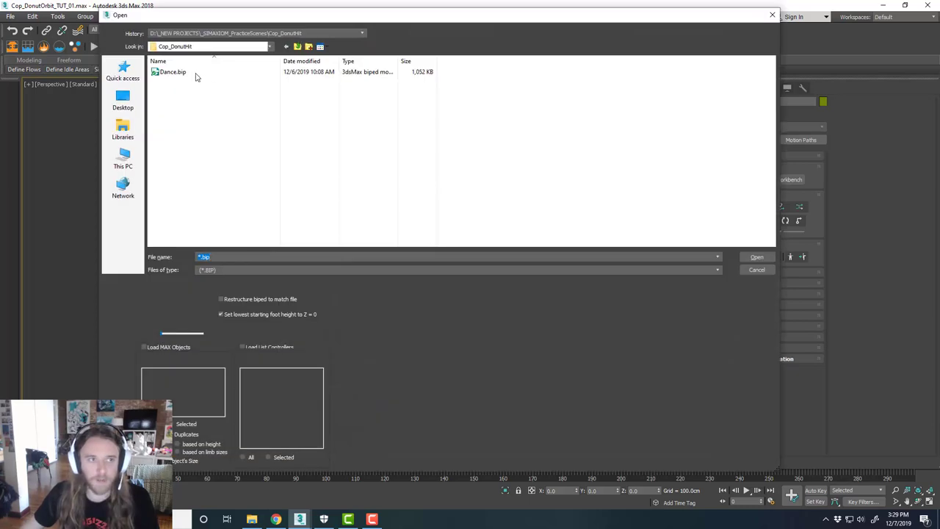
click(757, 270)
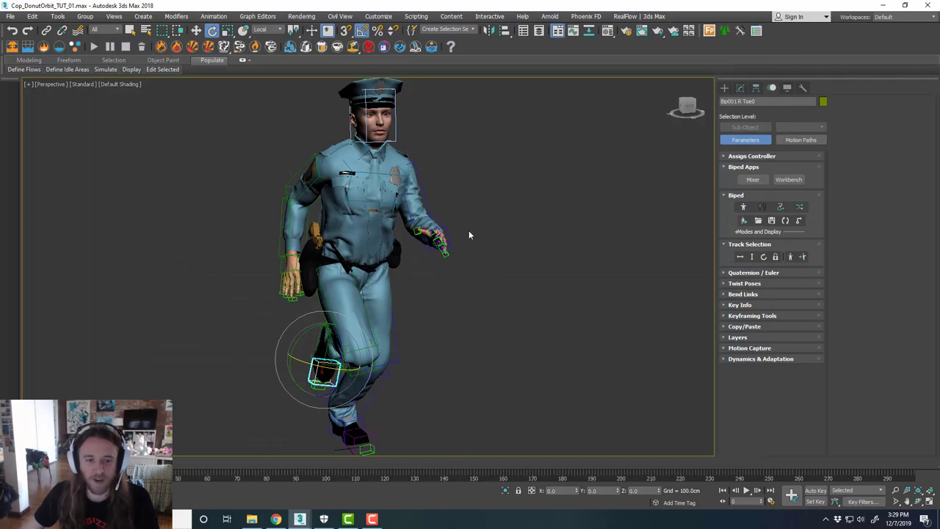
Scrub through the officer's run cycle, return to frame 0 and deselect the toe bone
scroll(470, 235, down, 3)
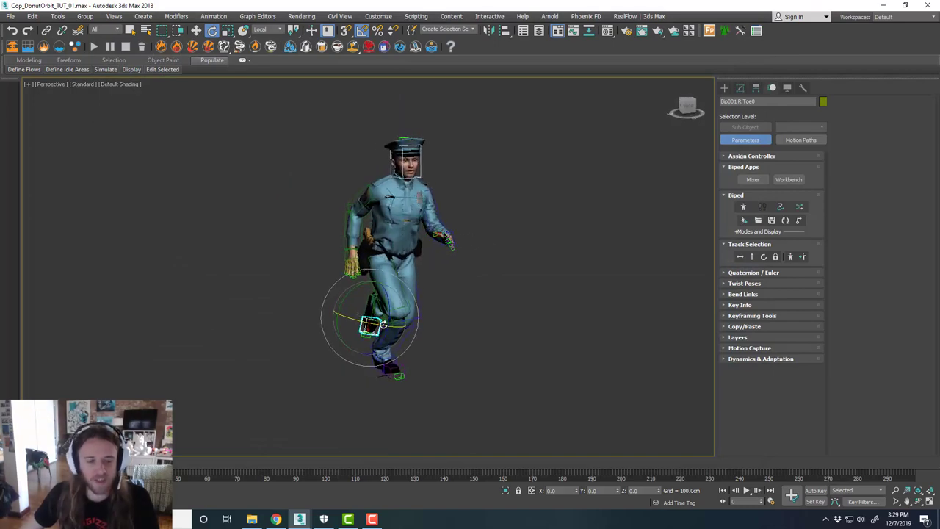
drag(48, 464, 95, 464)
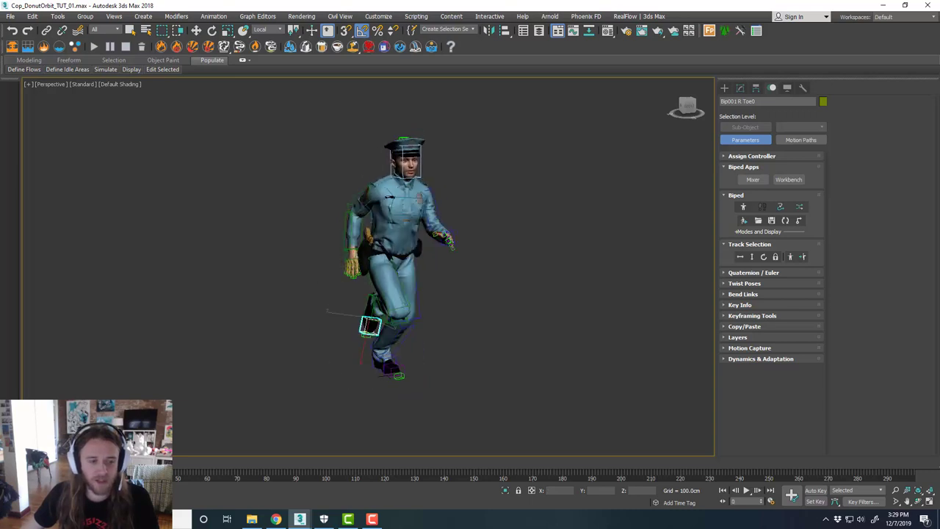
key(slash)
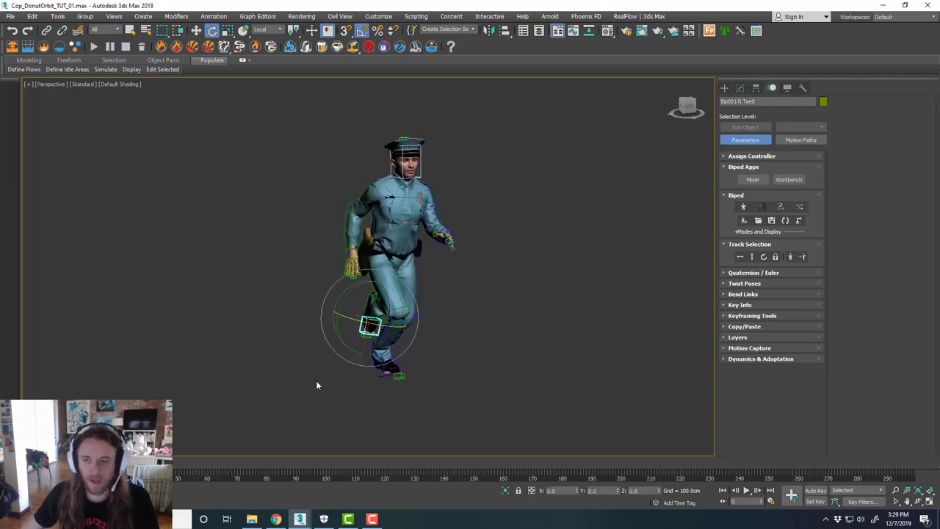
click(565, 348)
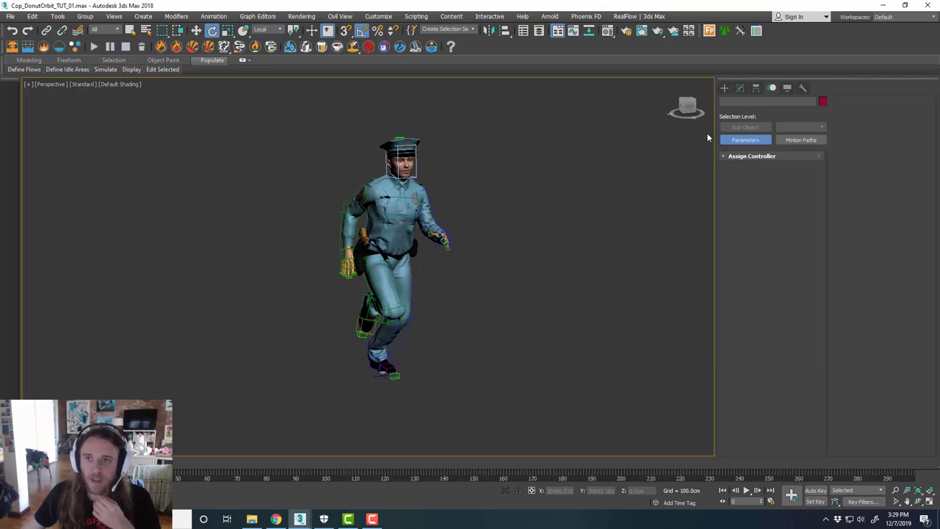
Create a tyFlow tyActor helper at the officer's feet with an icon size of about 227 cm
click(724, 87)
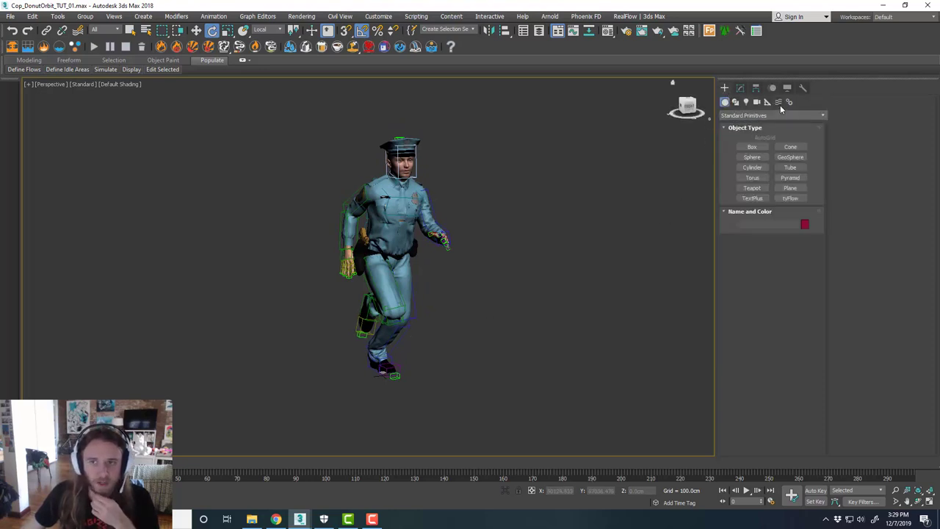
click(768, 102)
click(771, 116)
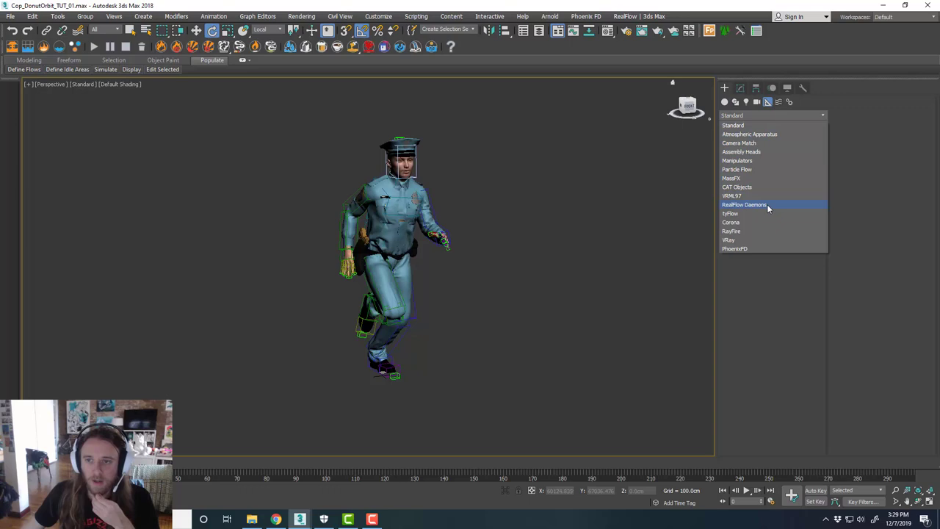
click(766, 213)
click(790, 167)
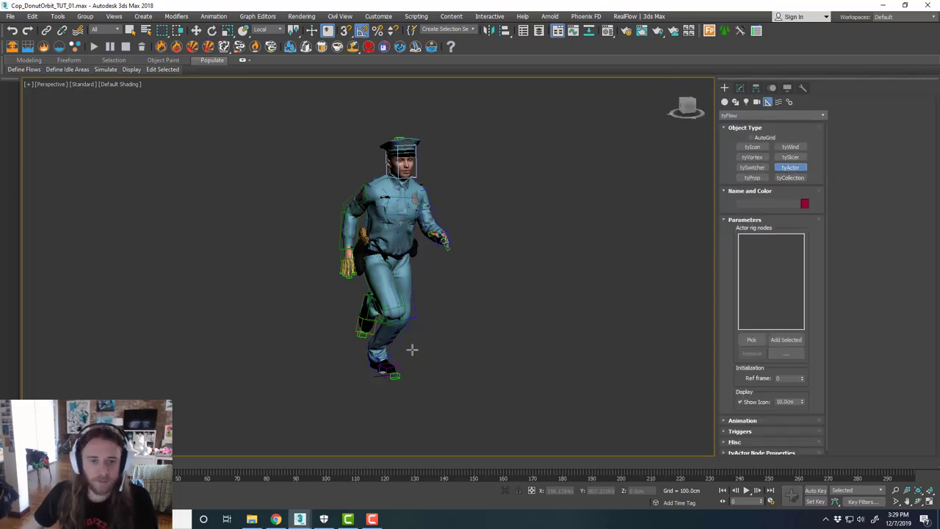
drag(370, 393, 399, 401)
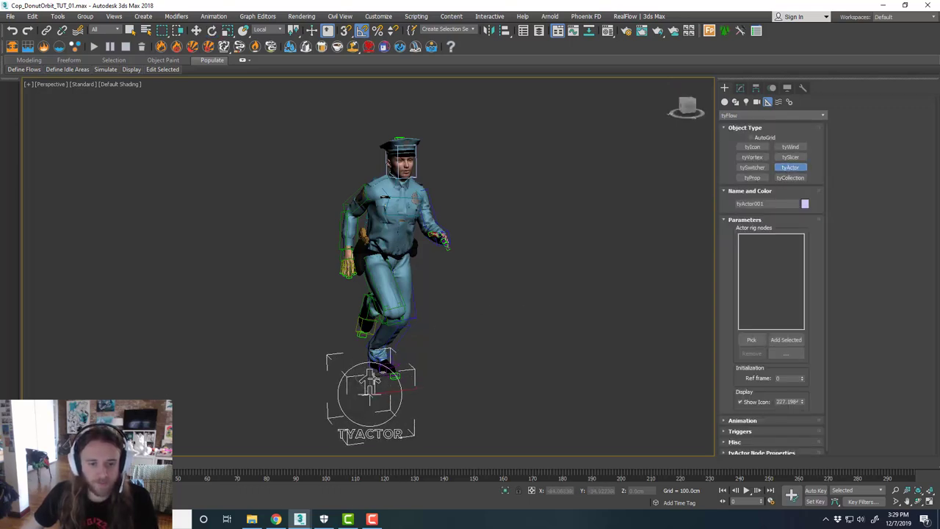
Position the tyActor helper at X 0 and Y 0 and show its modifiable parameters
key(w)
right_click(580, 492)
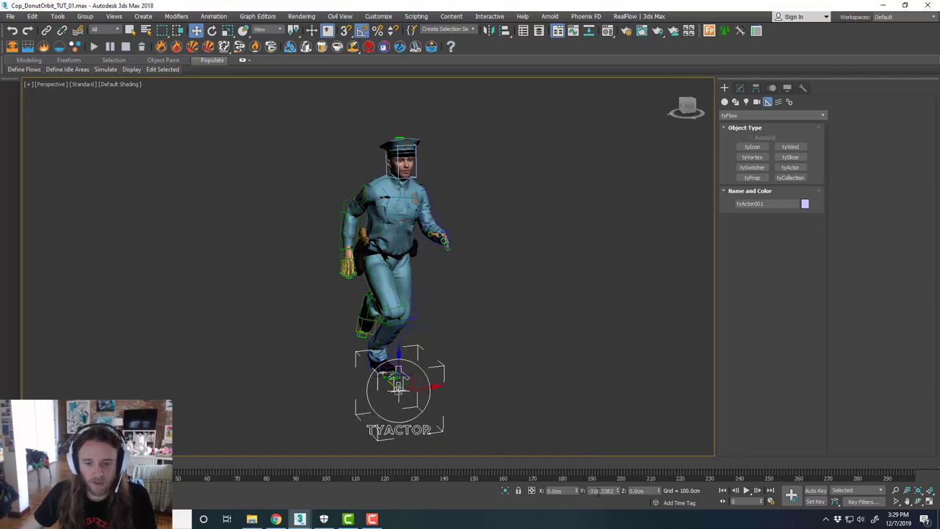
right_click(617, 492)
mouse_move(490, 362)
alt+middle_down()
mouse_move(551, 357)
mouse_move(490, 361)
alt+middle_up()
click(740, 89)
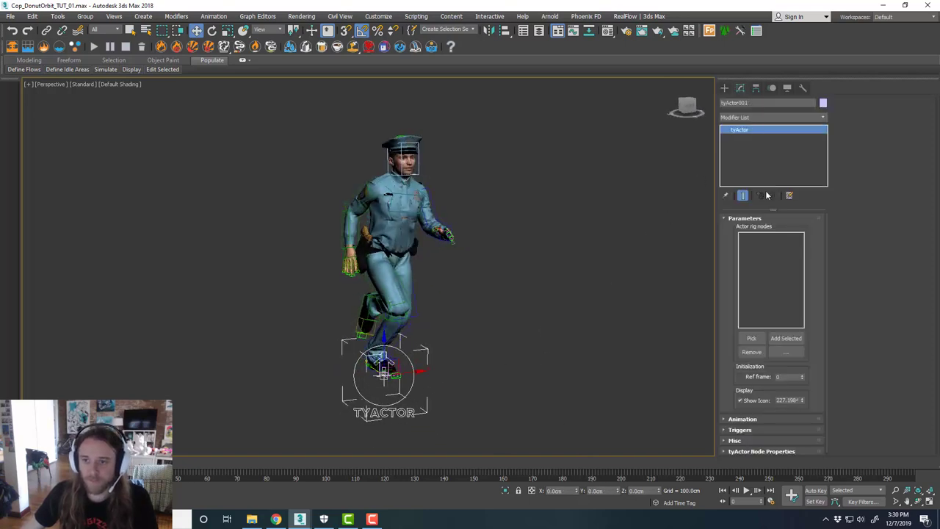
Add the officer's uniform mesh (Object006) and the Object001 mesh at his head to the tyActor's rig nodes
click(750, 337)
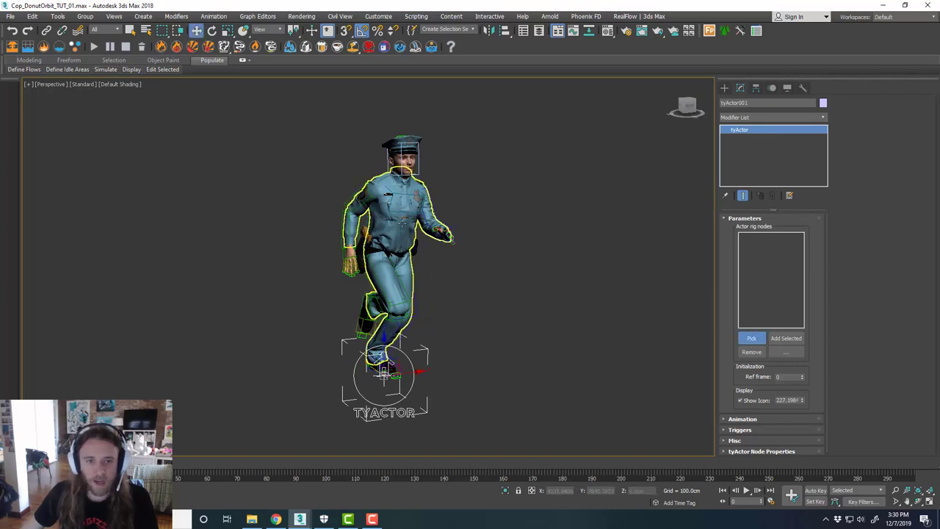
click(402, 223)
scroll(480, 256, up, 4)
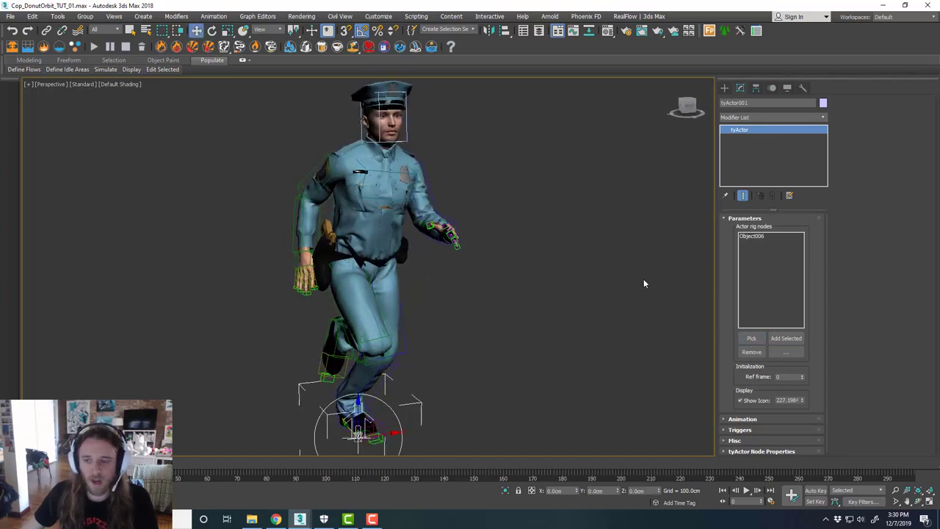
click(750, 338)
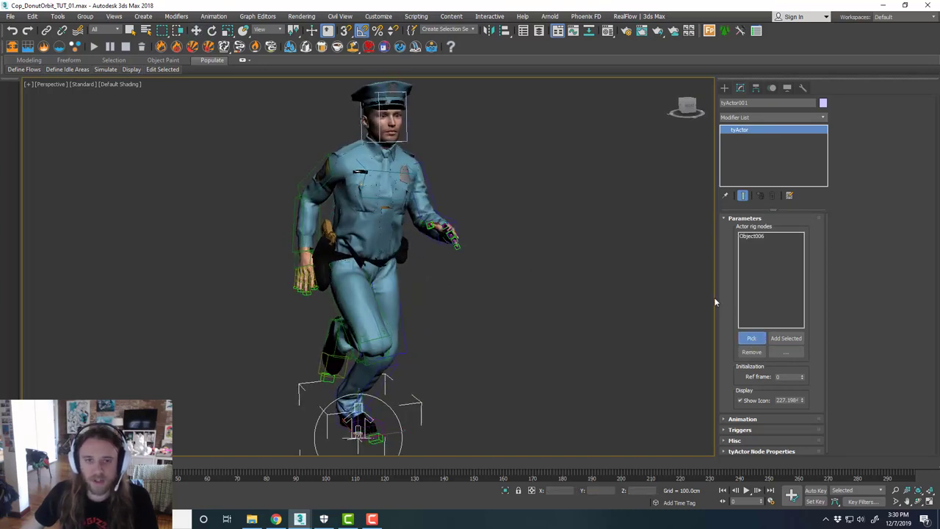
click(393, 111)
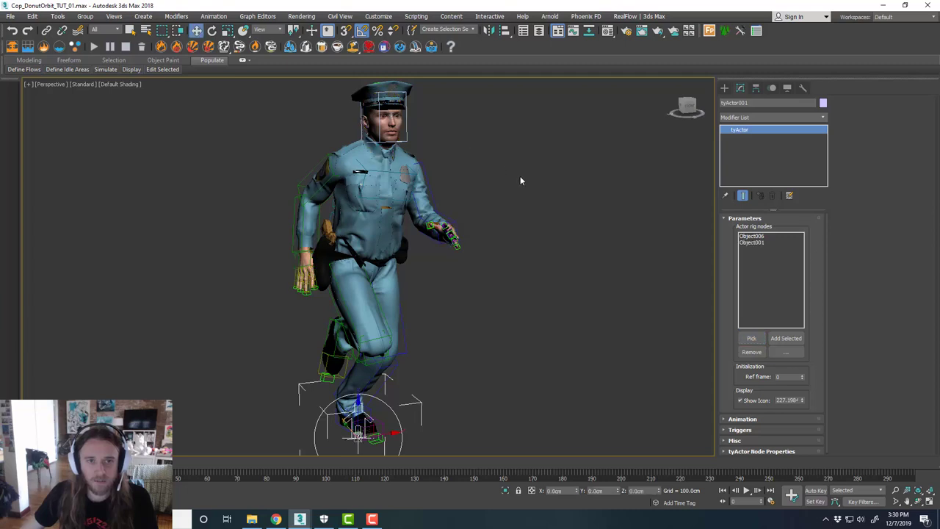
Add the cap parts Cylinder009 and Plane002 and the shoulder patches Pattern2D_46806 to the tyActor's rig nodes
click(750, 337)
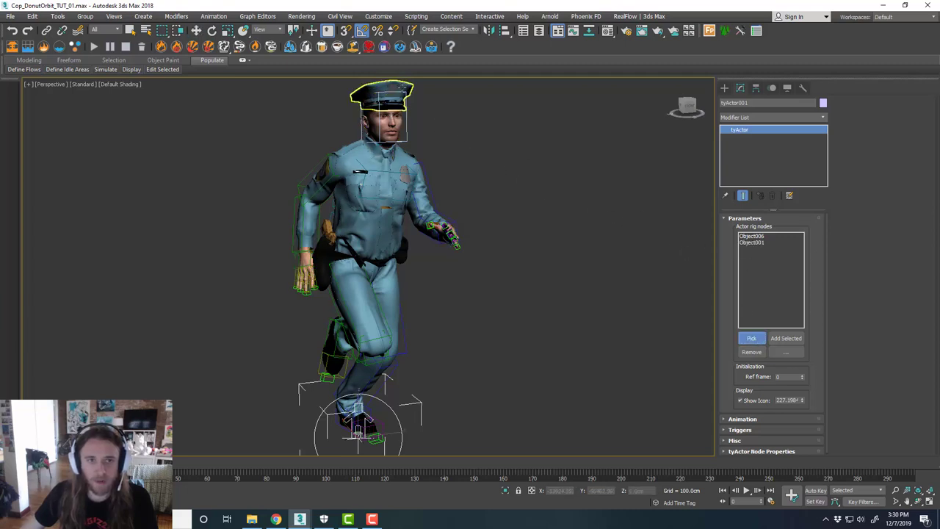
click(395, 89)
click(750, 338)
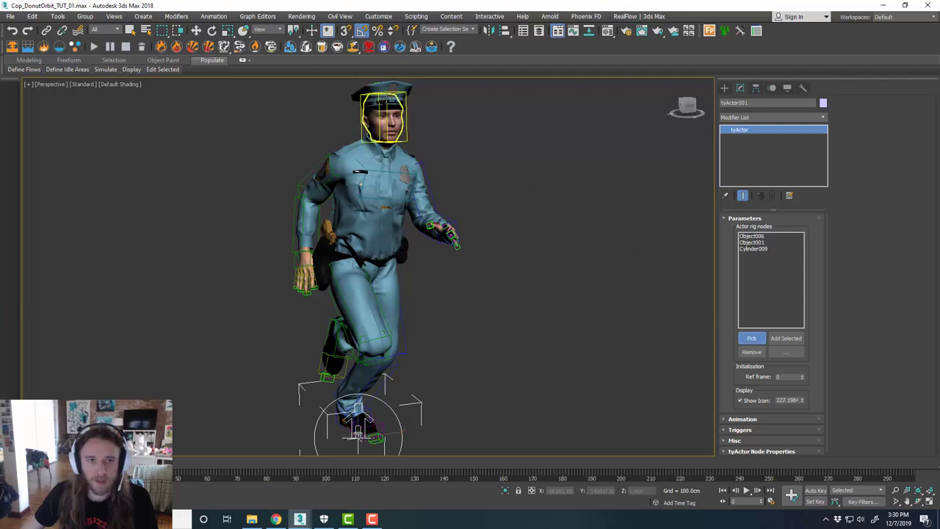
click(389, 95)
click(750, 338)
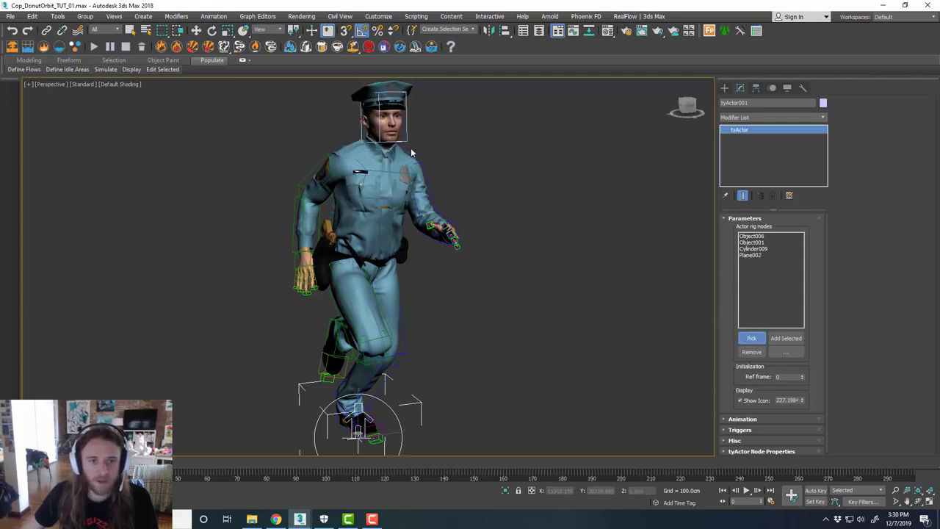
click(320, 170)
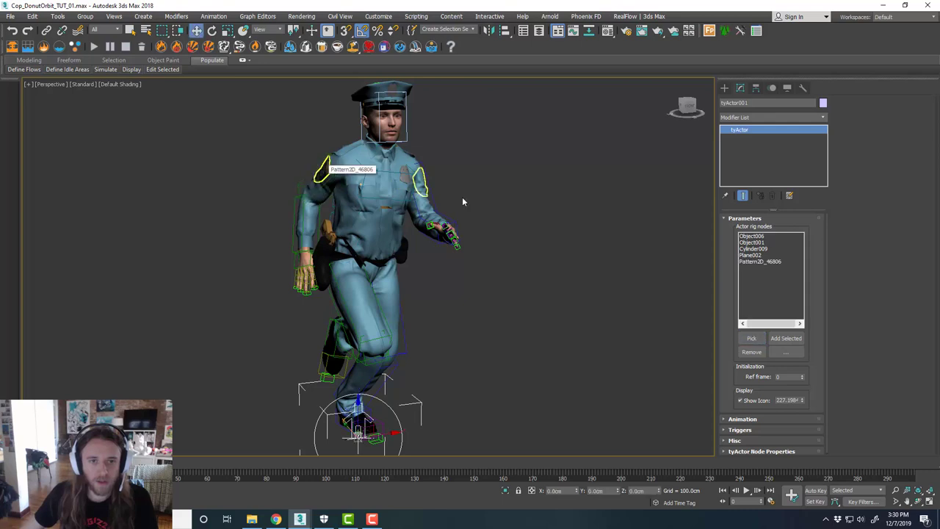
Add the officer's body mesh, his duty belt (Object003) and the Box03 piece at the holster to the rig nodes
click(750, 338)
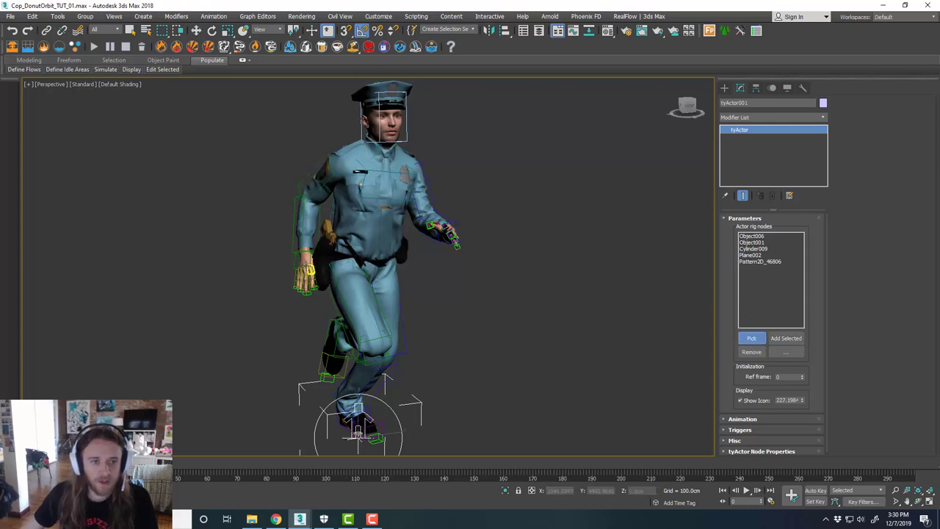
click(331, 352)
key(w)
middle_drag(431, 310, 438, 280)
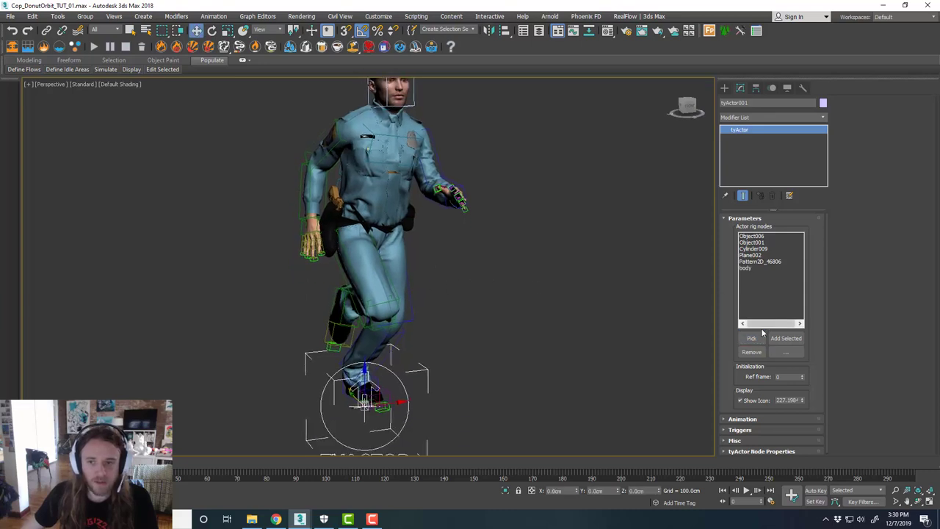
click(752, 338)
click(332, 218)
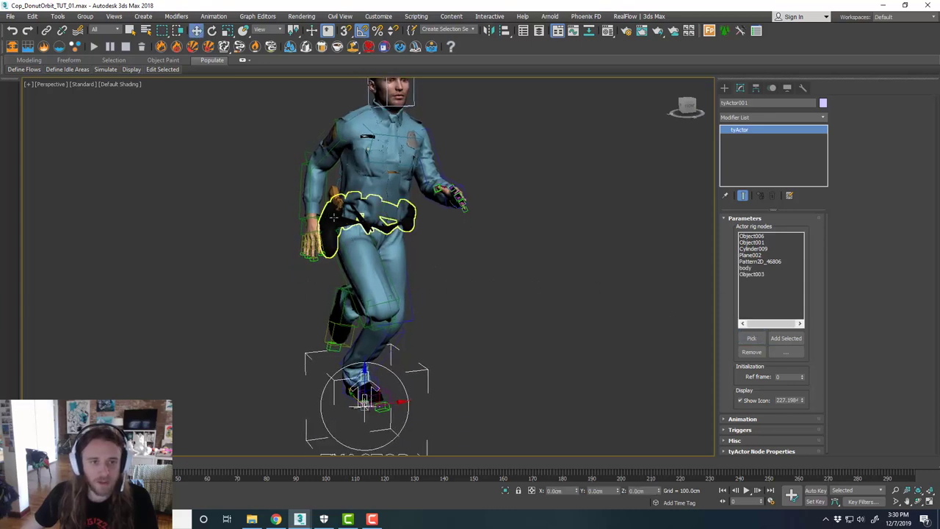
click(748, 338)
click(337, 210)
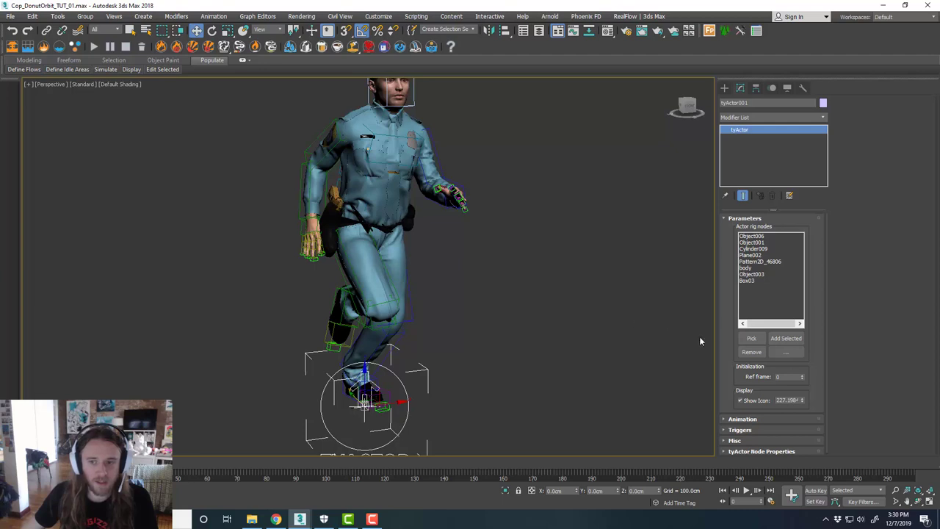
click(749, 339)
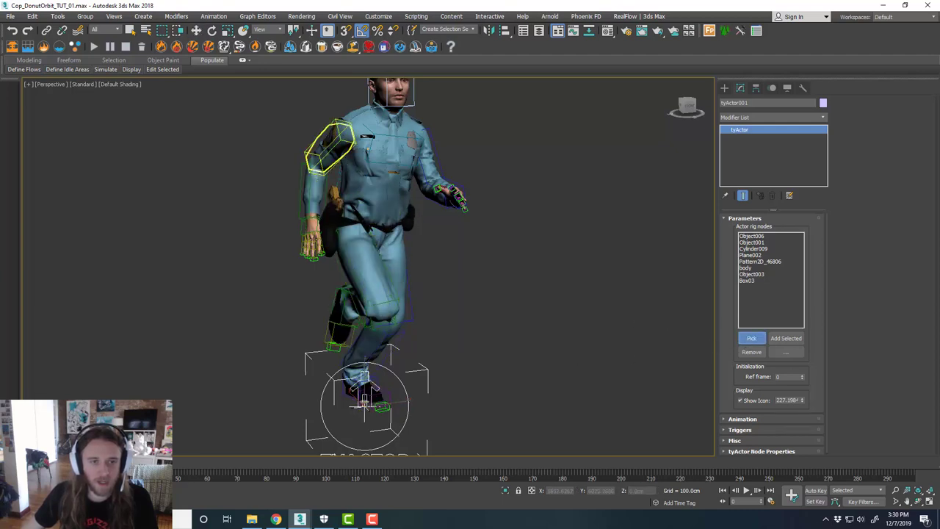
middle_drag(378, 123, 369, 149)
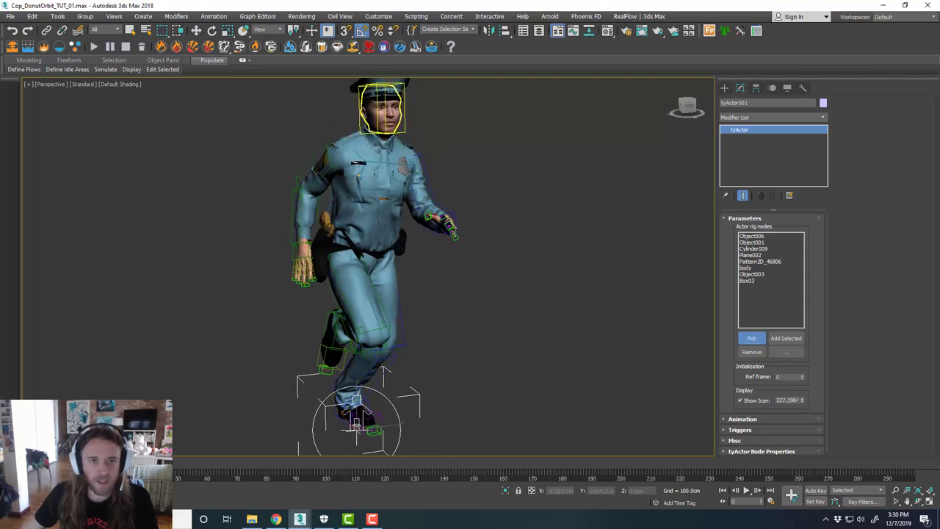
click(394, 123)
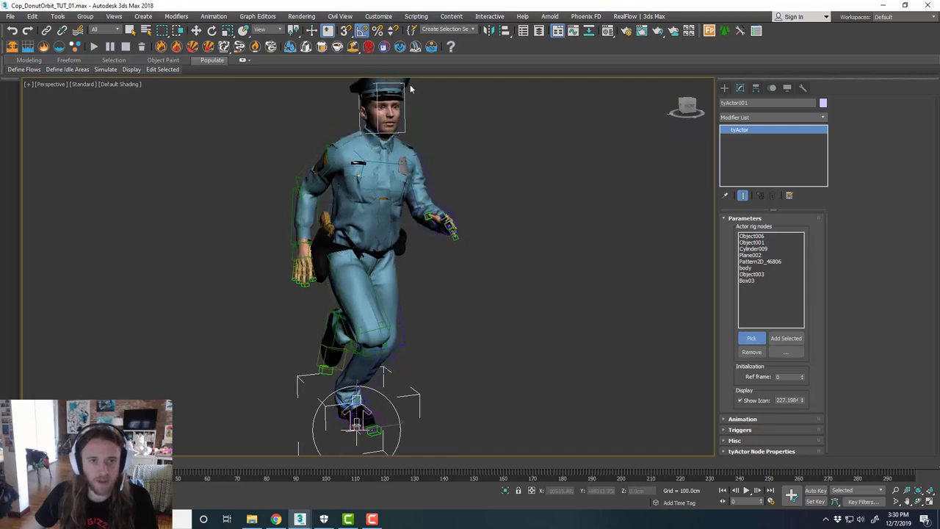
click(549, 221)
scroll(508, 257, down, 2)
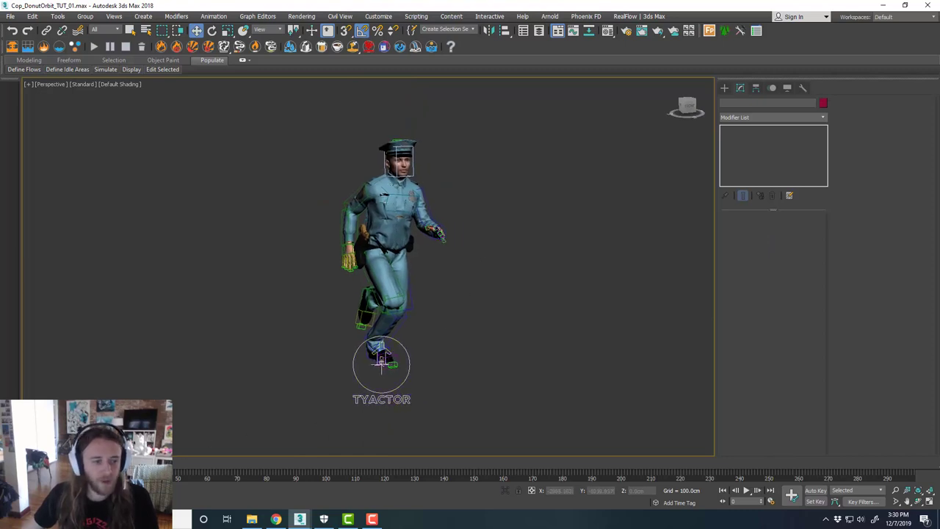
Add an animation sequence named run to the tyActor and set its end frame to 17
click(381, 359)
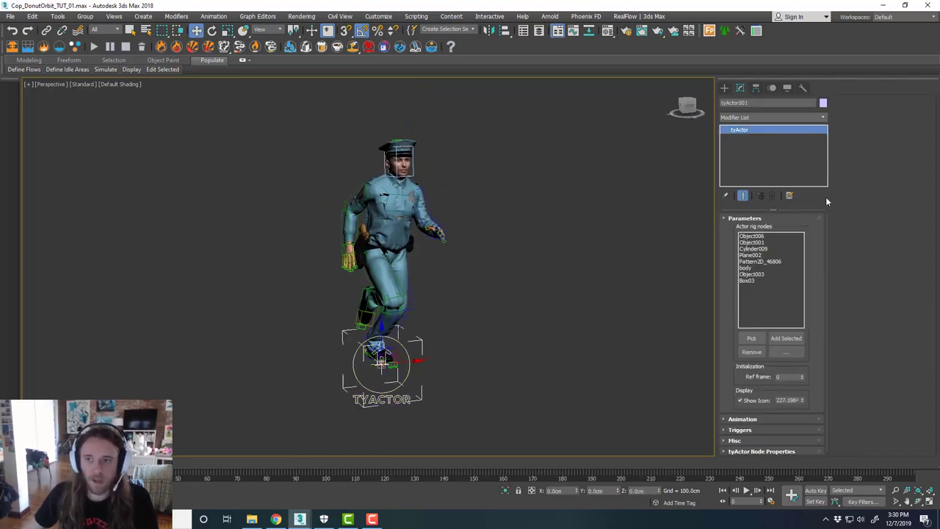
scroll(816, 304, down, 1)
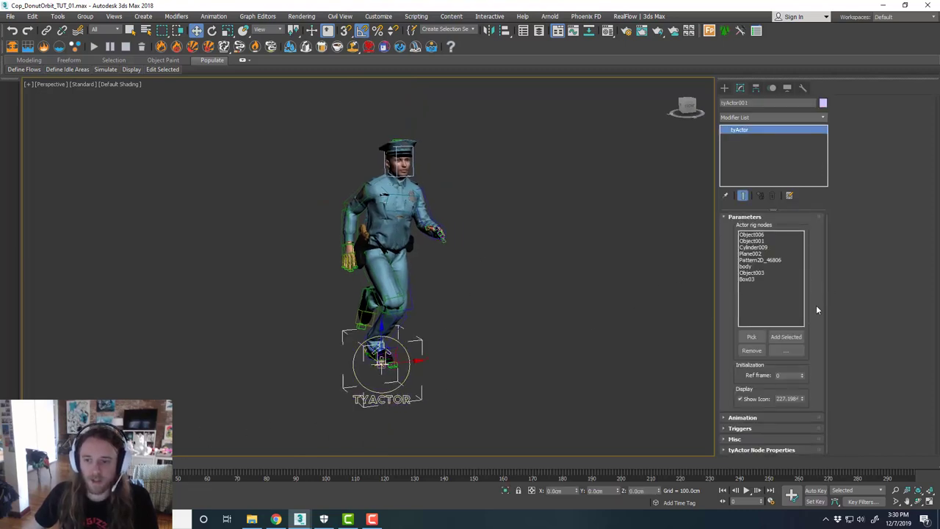
click(786, 417)
click(863, 205)
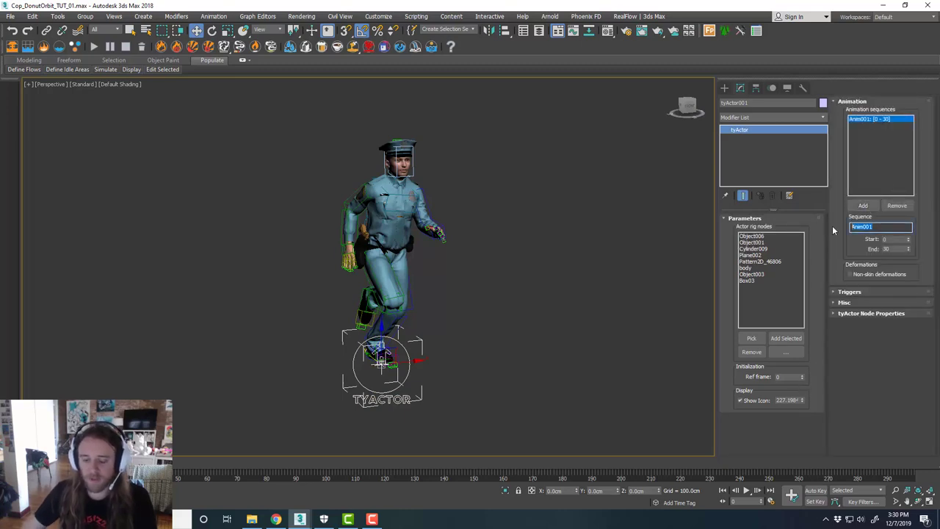
text(run)
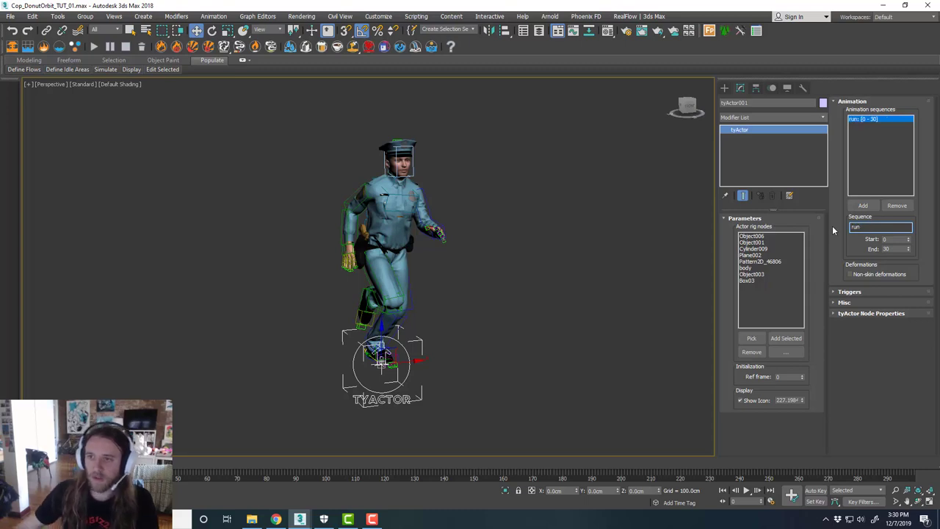
click(883, 249)
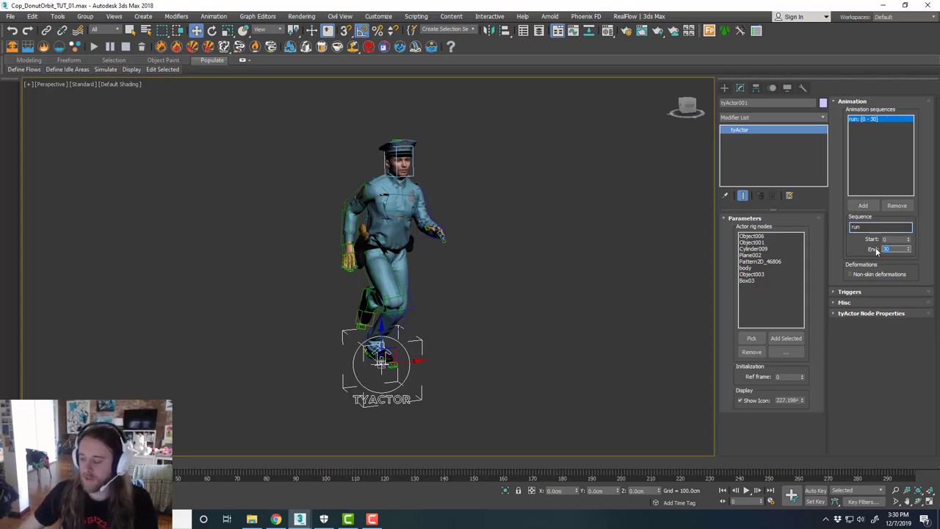
text(17)
key(Return)
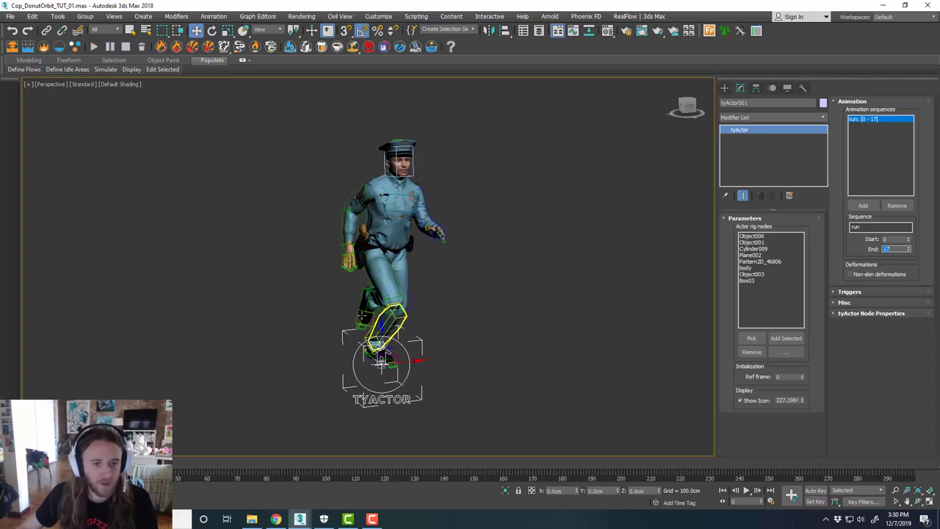
Select the right toe bone and scrub through the run cycle up to frame 18, returning to frame 0
click(363, 317)
drag(64, 463, 117, 464)
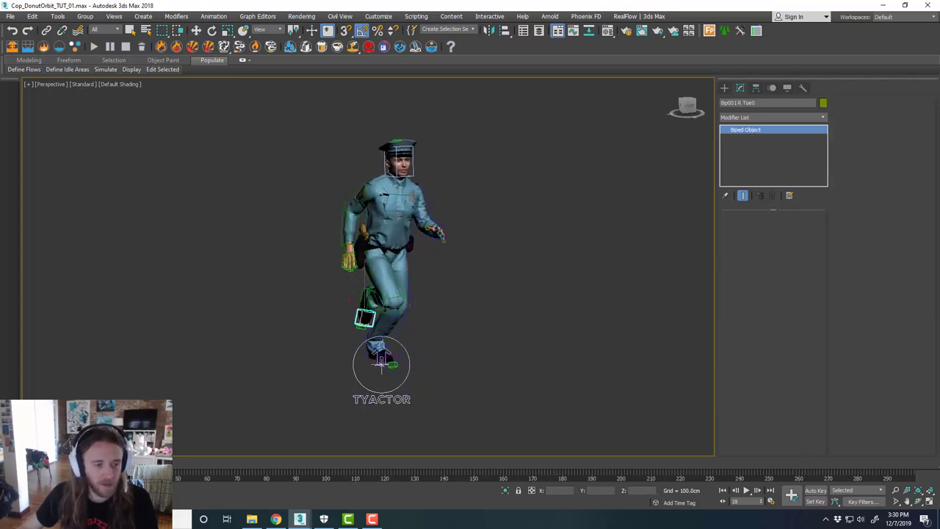
key(w)
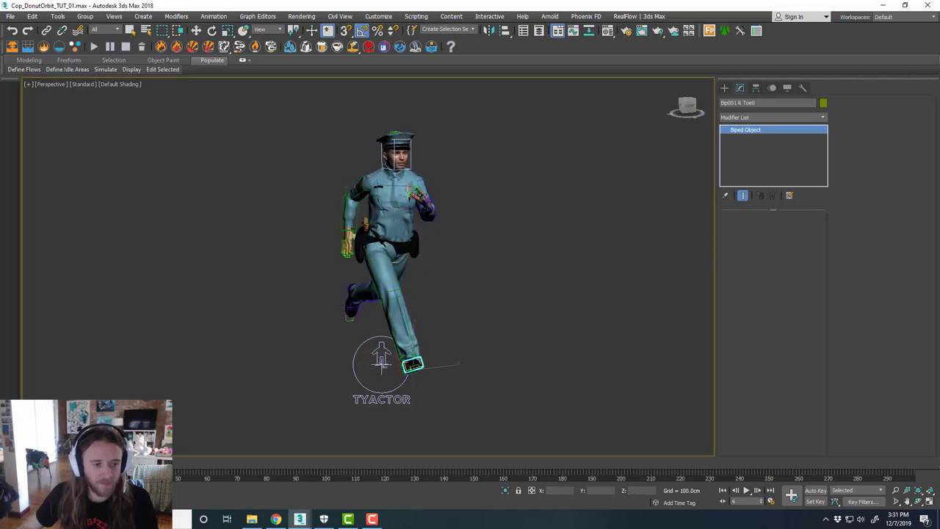
key(/)
Reselect the tyActor and review its run sequence, trigger and node property settings without changing them
click(389, 388)
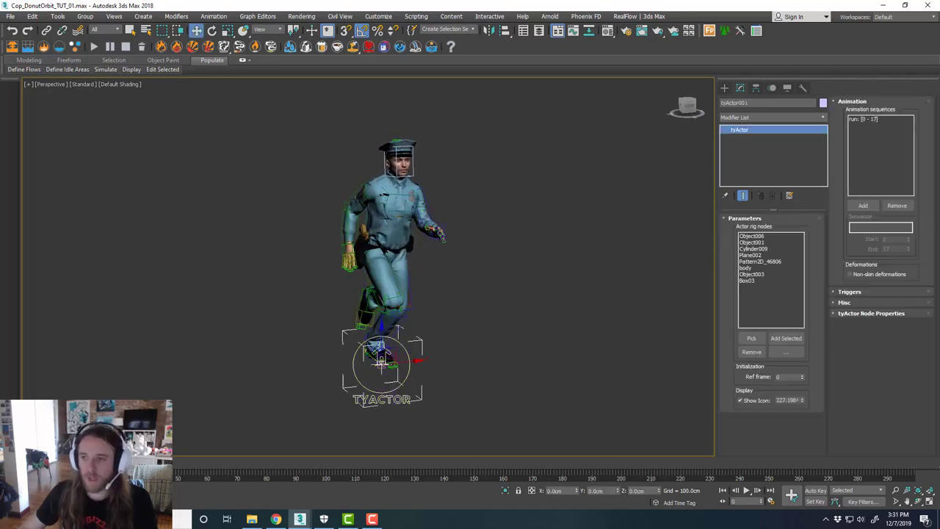
click(863, 119)
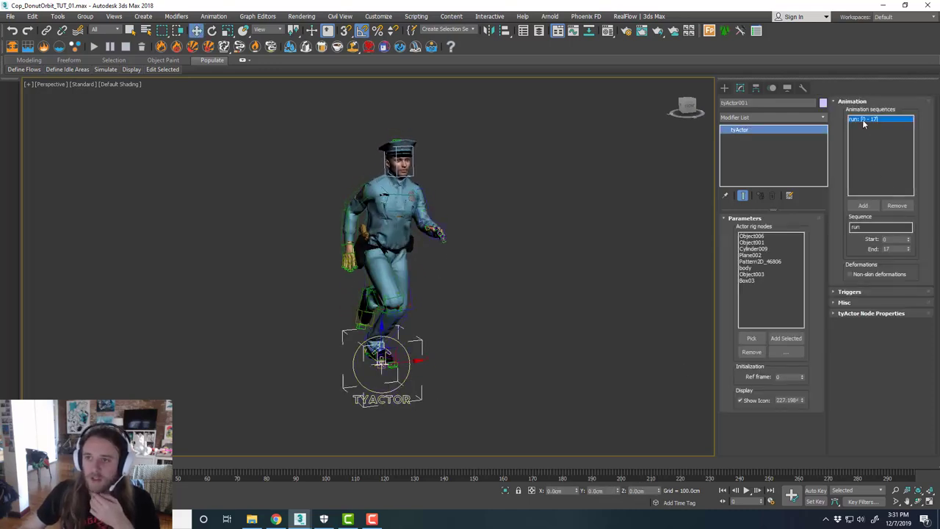
click(856, 227)
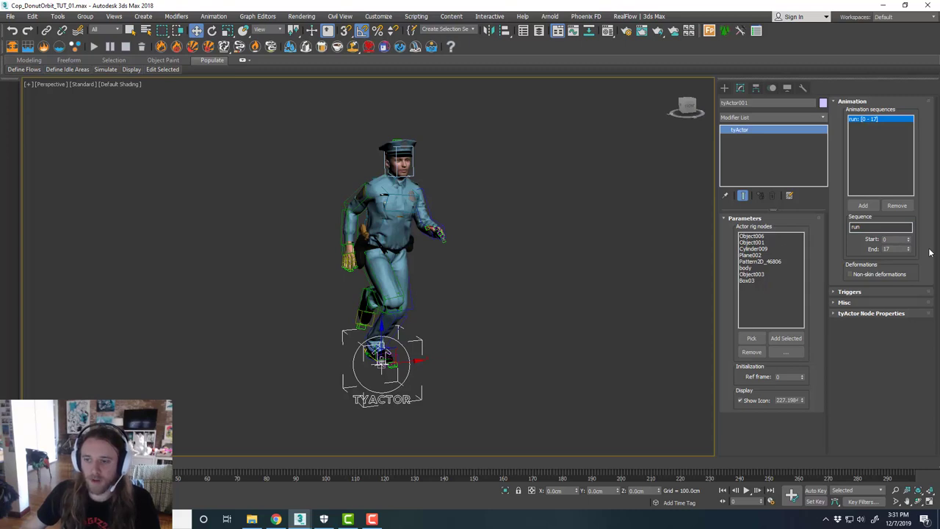
click(886, 312)
click(886, 313)
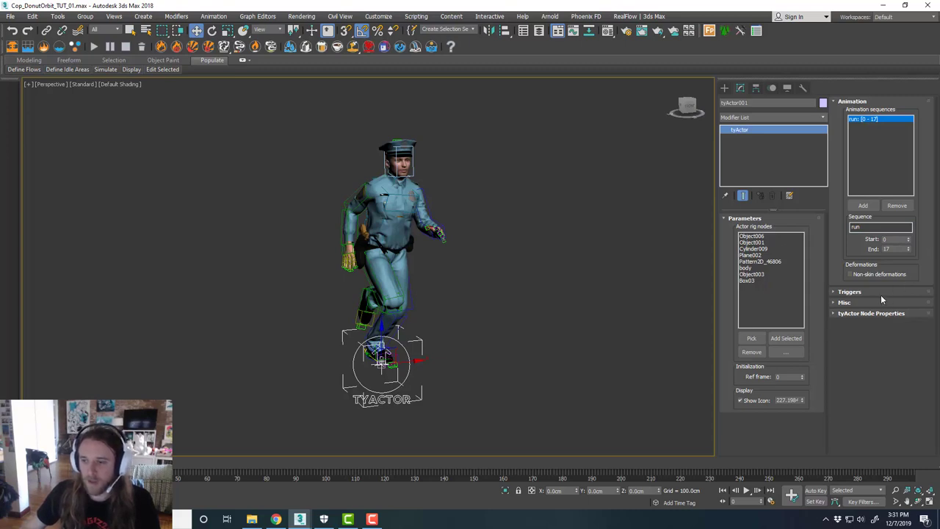
click(880, 293)
click(877, 231)
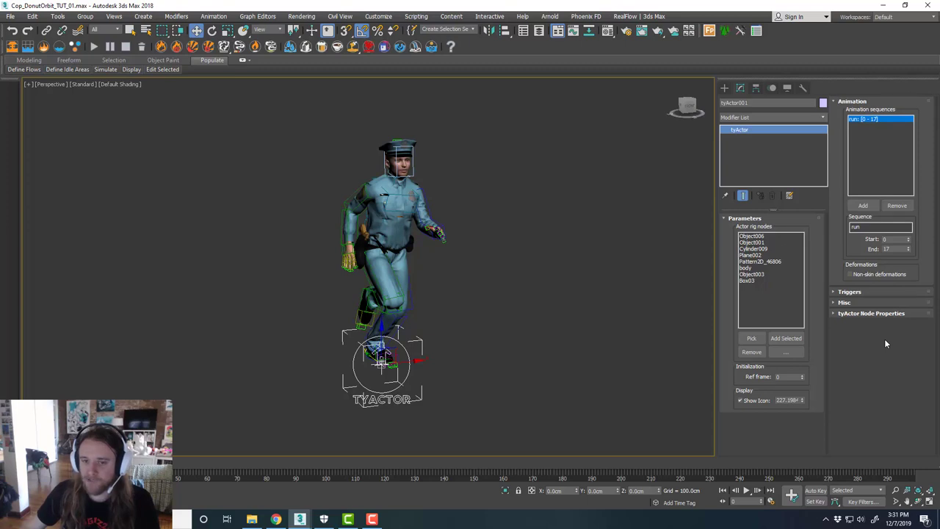
Examine the donut floating above the officer, checking its animation keys along the timeline and leaving everything deselected
scroll(431, 290, down, 3)
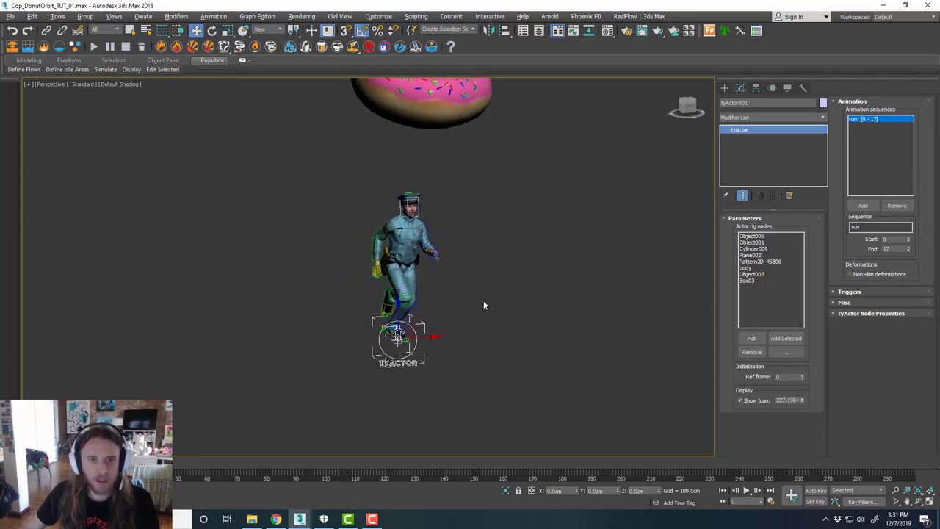
click(483, 304)
scroll(493, 301, down, 5)
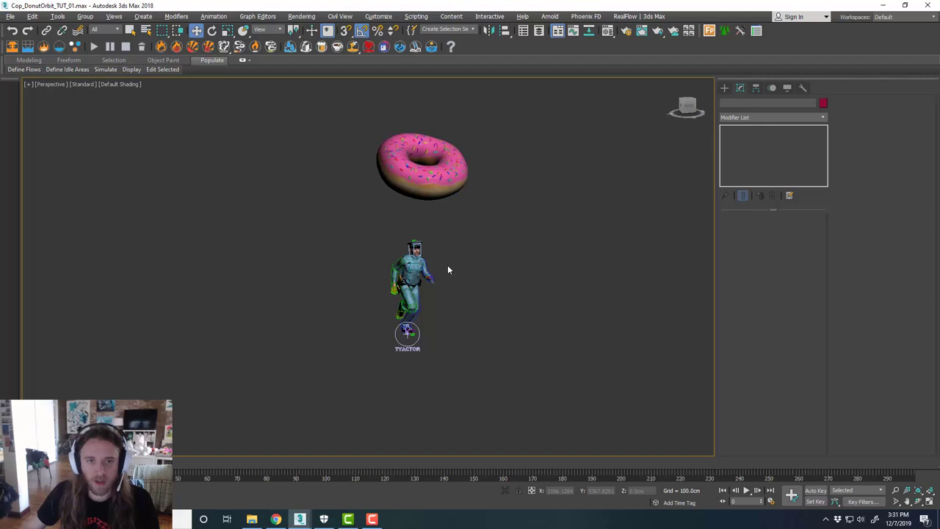
scroll(447, 265, up, 2)
middle_drag(450, 251, 451, 271)
click(413, 157)
click(472, 224)
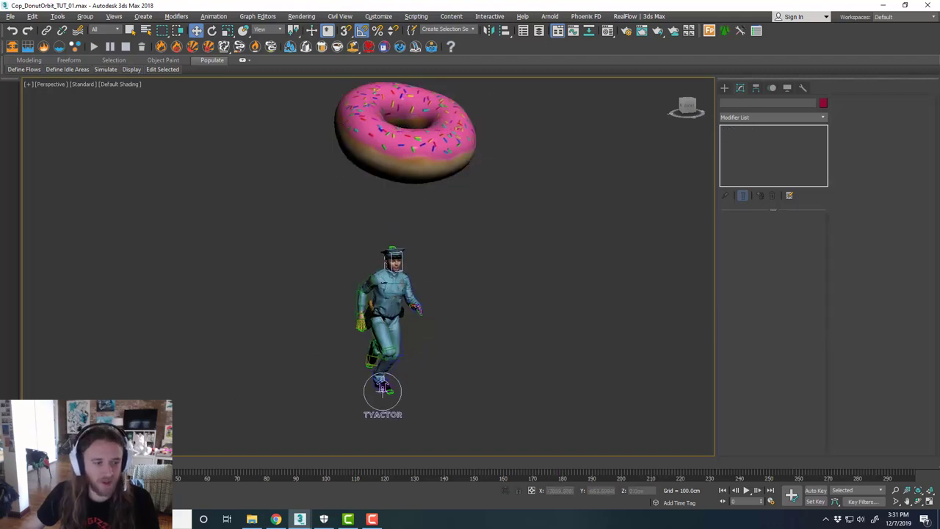
drag(62, 462, 44, 469)
key(ctrl+z)
key(w)
scroll(451, 332, down, 2)
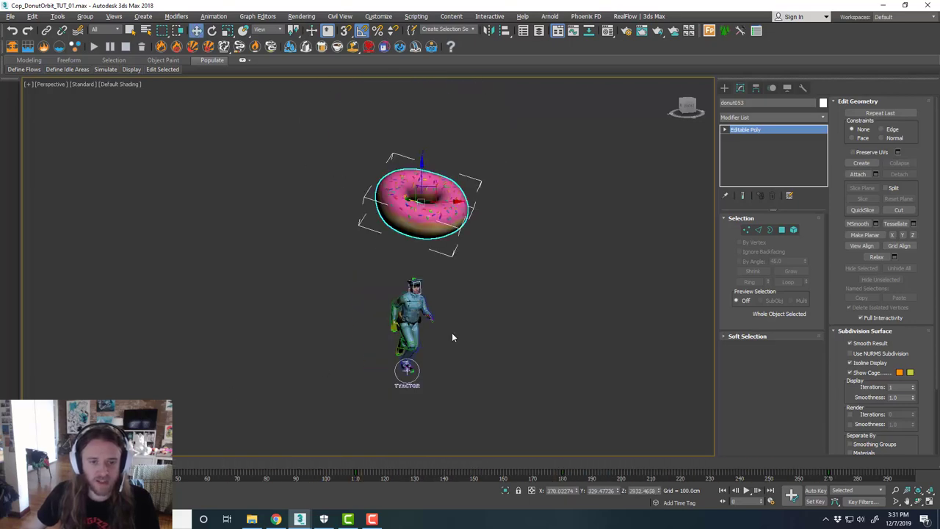
click(493, 301)
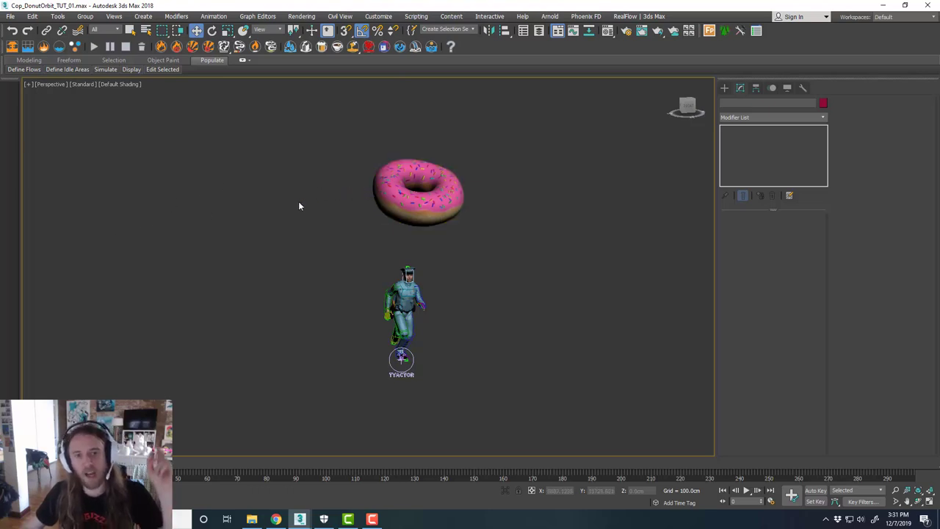
click(416, 183)
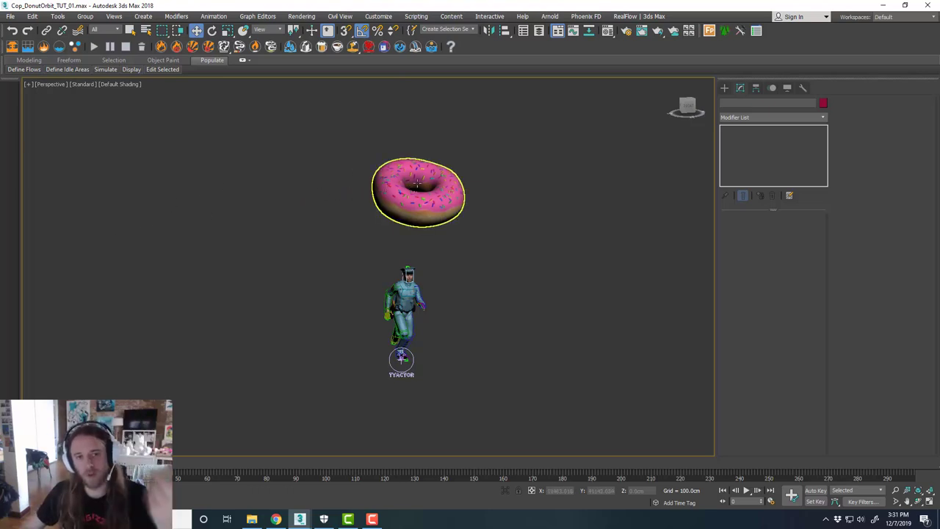
click(473, 219)
click(460, 209)
click(469, 213)
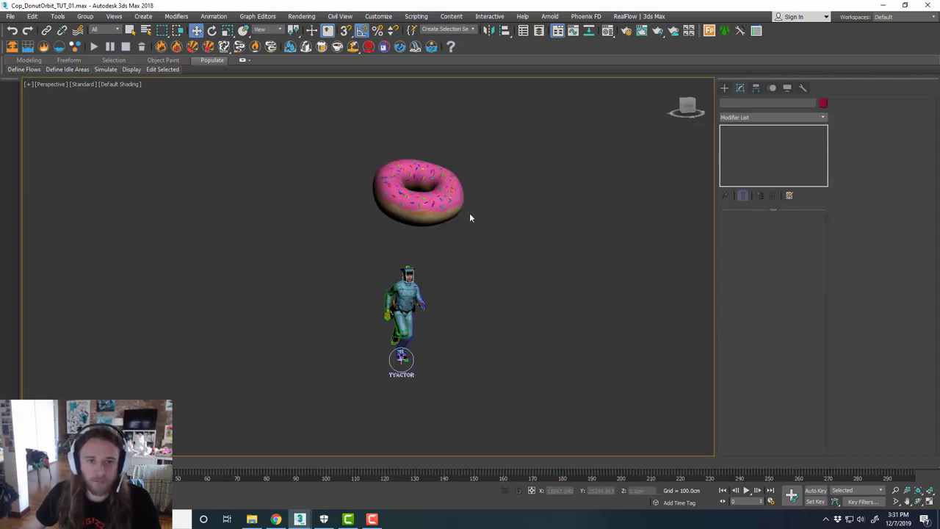
scroll(445, 223, up, 3)
middle_drag(454, 242, 450, 229)
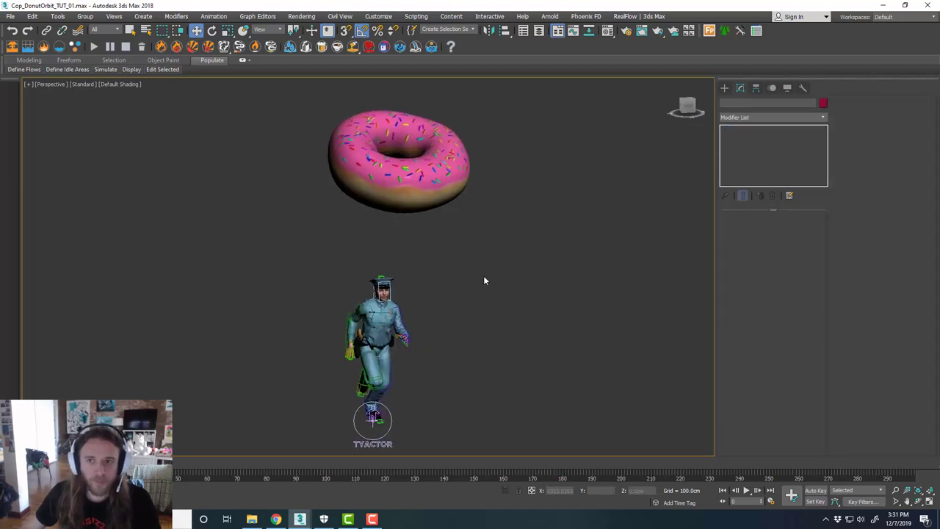
middle_drag(484, 280, 479, 268)
Create a rectangular tyIcon in the Top view, beside the donut and officer, about 4147 cm long and 4083 cm wide
click(724, 87)
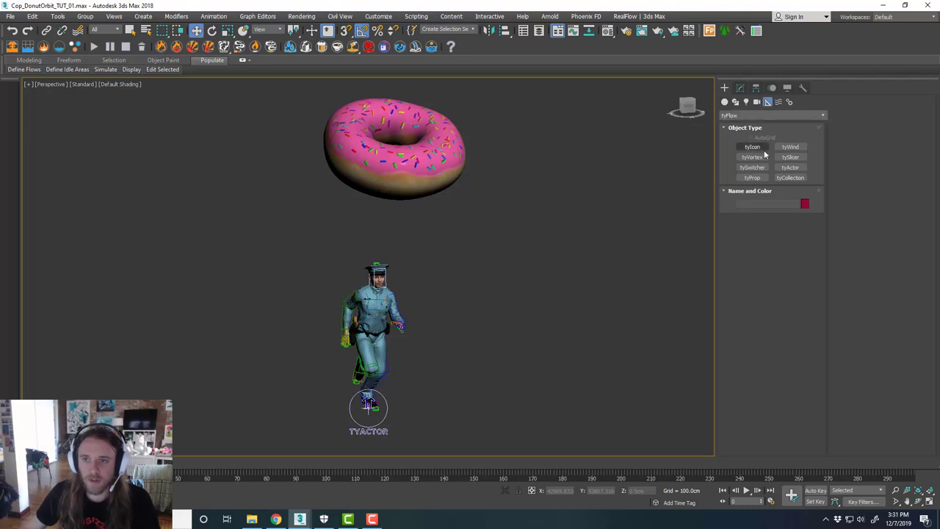
click(752, 146)
key(alt+w)
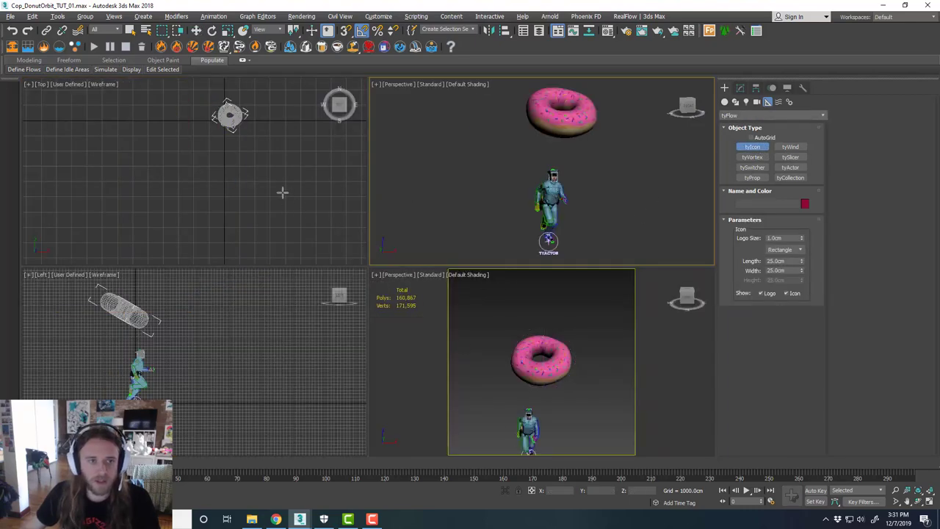
middle_click(281, 193)
key(alt+w)
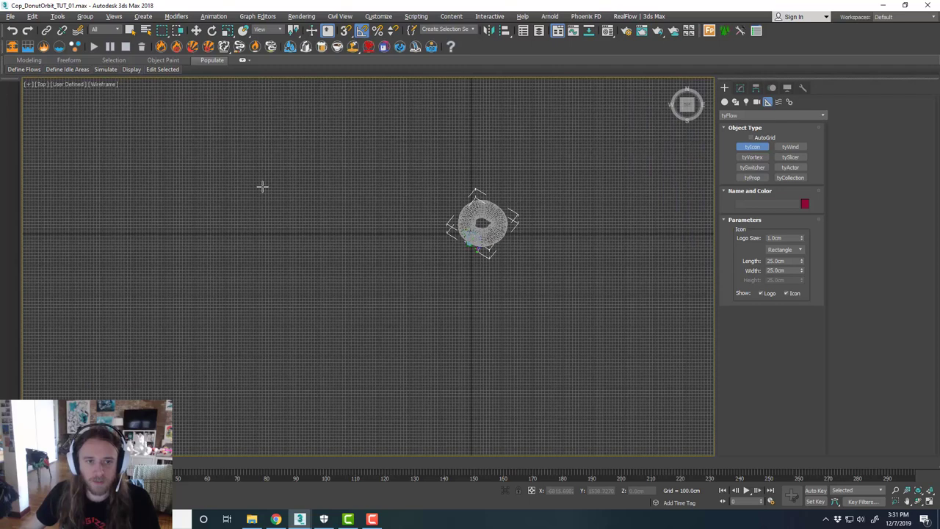
drag(262, 186, 390, 312)
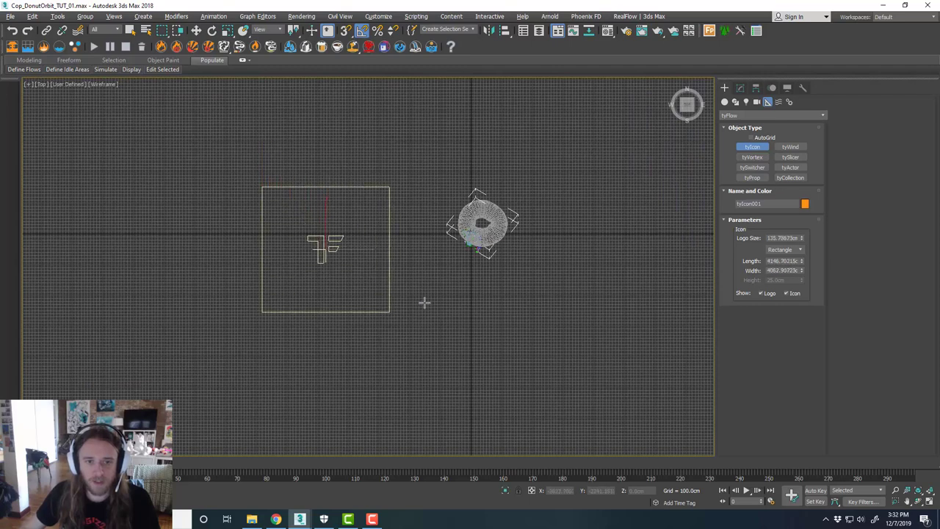
Set the tyIcon's length and width both to 4000 cm
key(w)
click(740, 88)
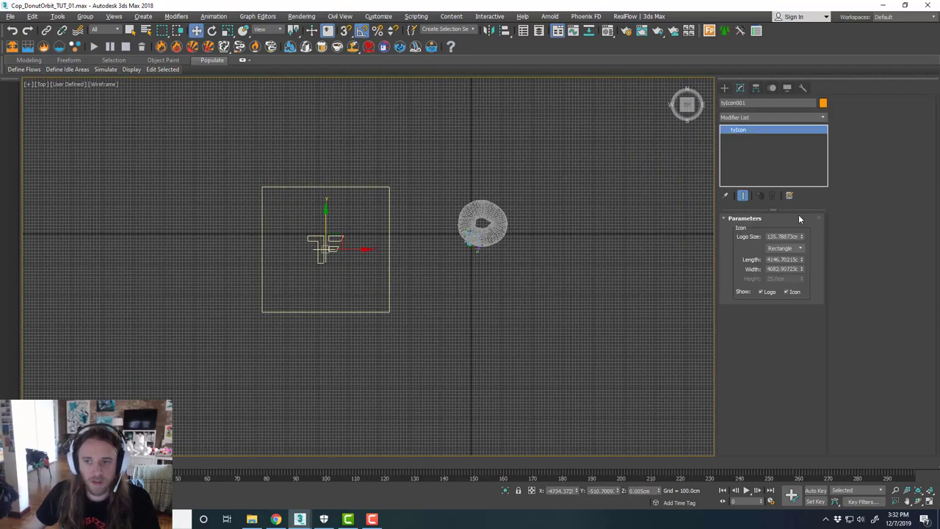
double_click(768, 259)
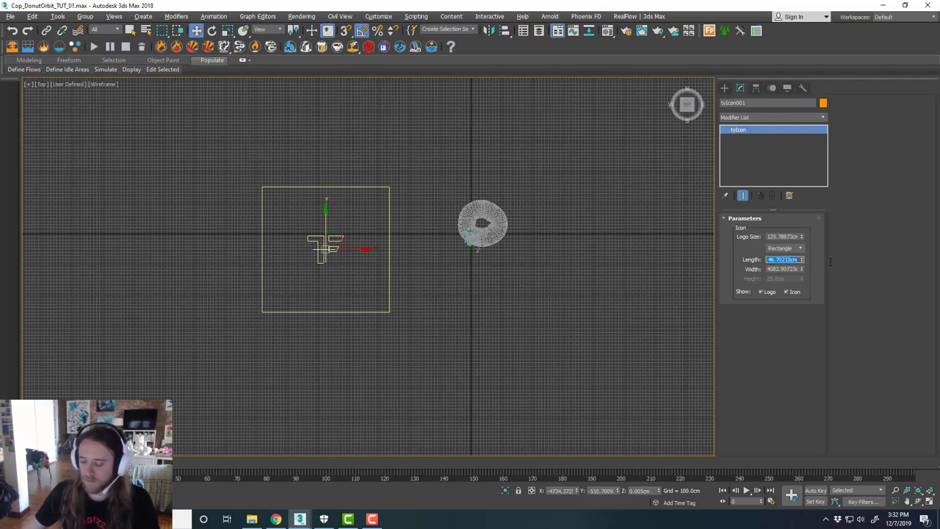
text(4000)
key(Tab)
text(4000)
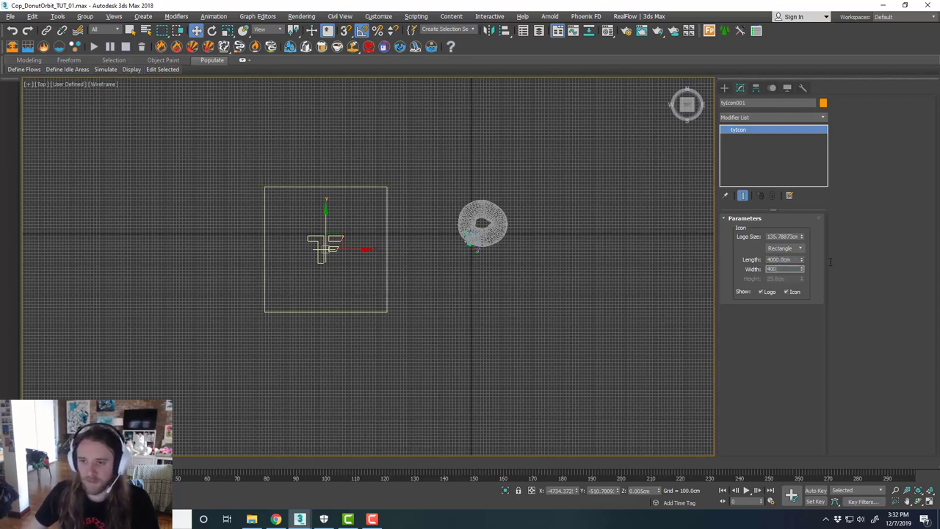
key(Return)
Move the tyIcon away from the donut in the Top view, to about X -4508 cm and Y 16 cm
middle_drag(476, 262, 466, 286)
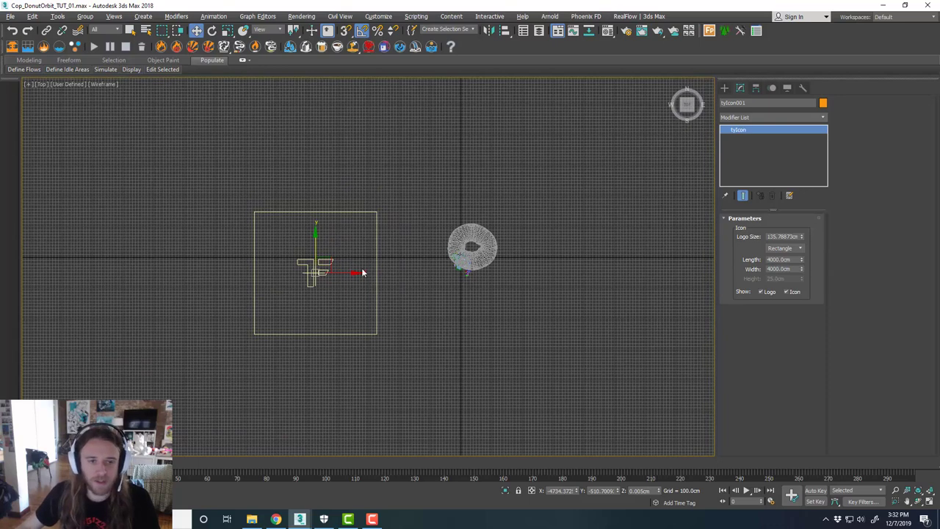
drag(329, 258, 346, 243)
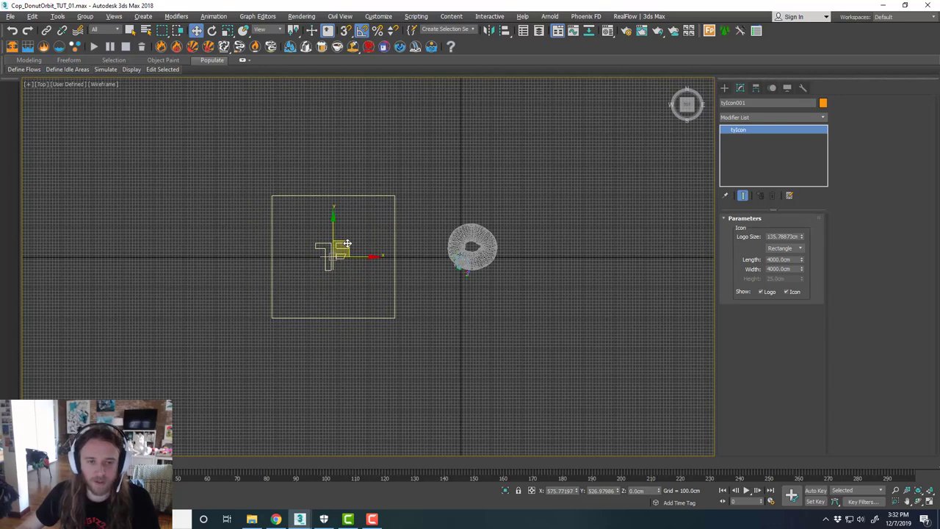
middle_drag(424, 279, 408, 275)
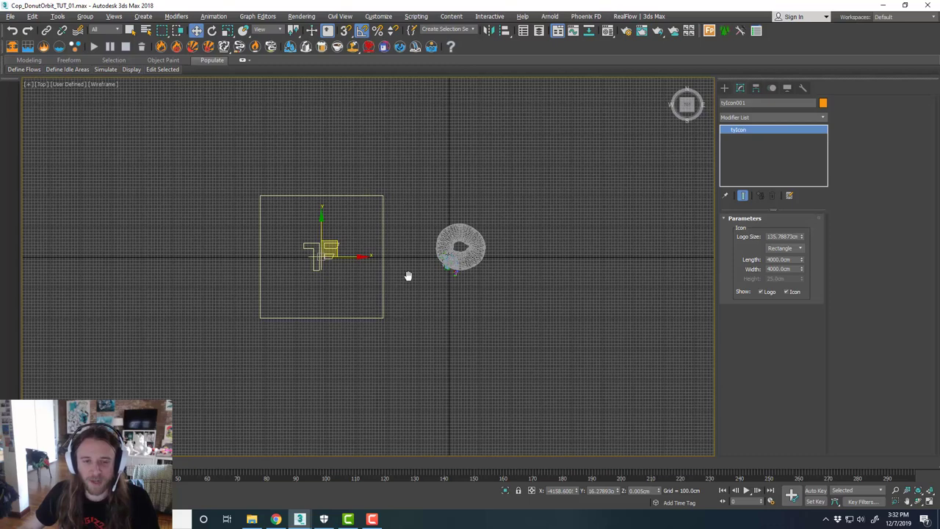
drag(350, 258, 340, 259)
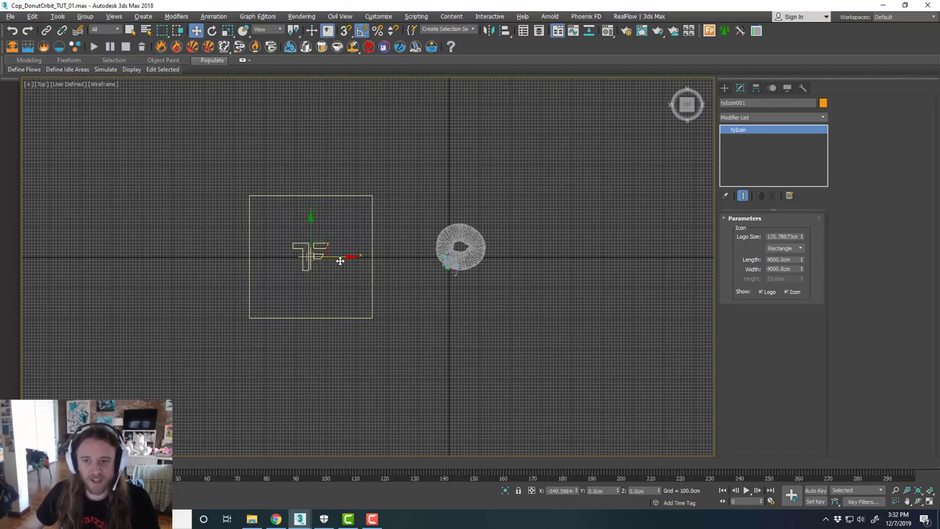
middle_drag(398, 282, 402, 288)
click(550, 306)
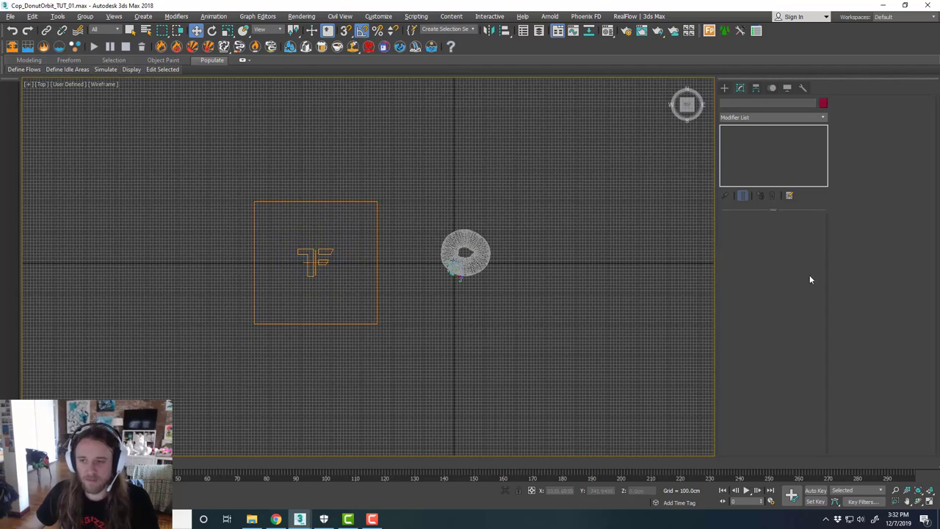
click(375, 259)
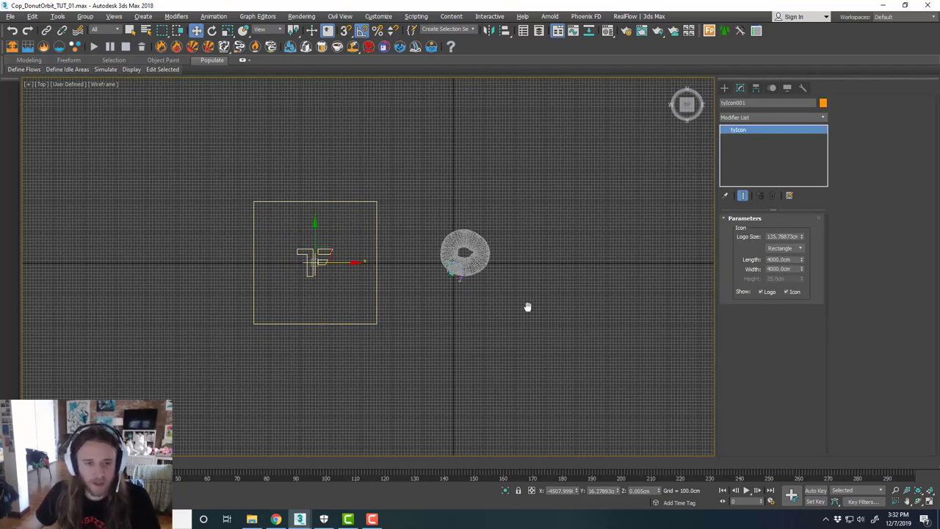
Raise the tyIcon vertically in the Perspective view to roughly the donut's height, and deselect it
key(alt+w)
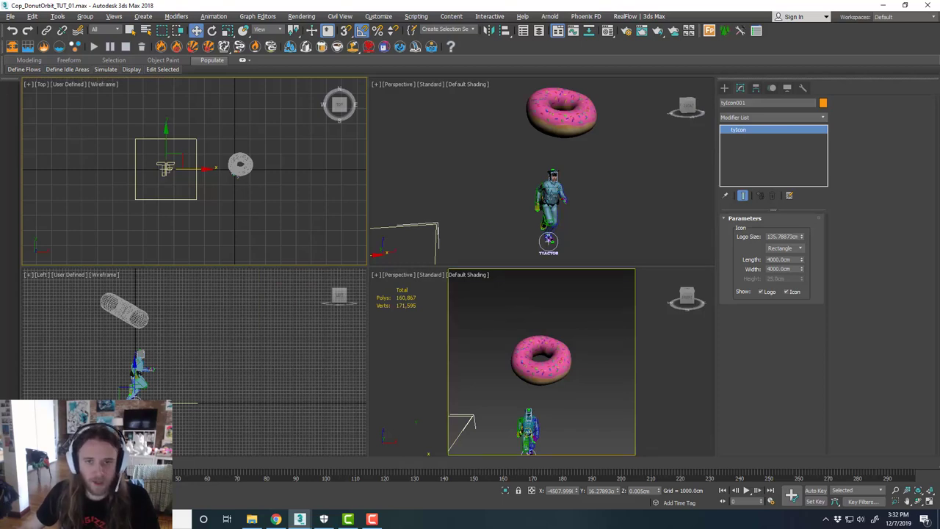
key(alt+w)
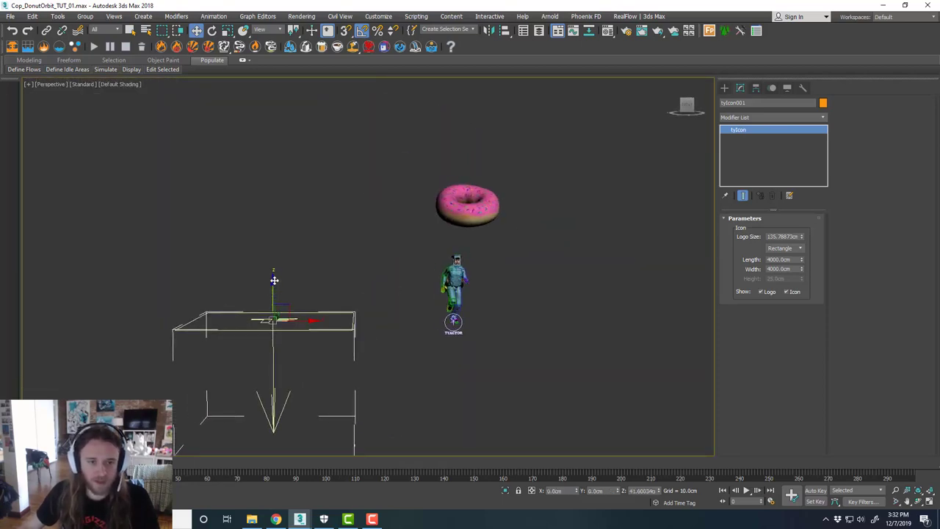
drag(274, 280, 282, 177)
middle_drag(344, 193, 351, 208)
alt+middle_drag(351, 208, 369, 225)
alt+middle_drag(430, 302, 571, 286)
scroll(472, 316, up, 3)
click(587, 275)
Create a tyFlow object on the ground between the tyIcon and the officer
click(724, 88)
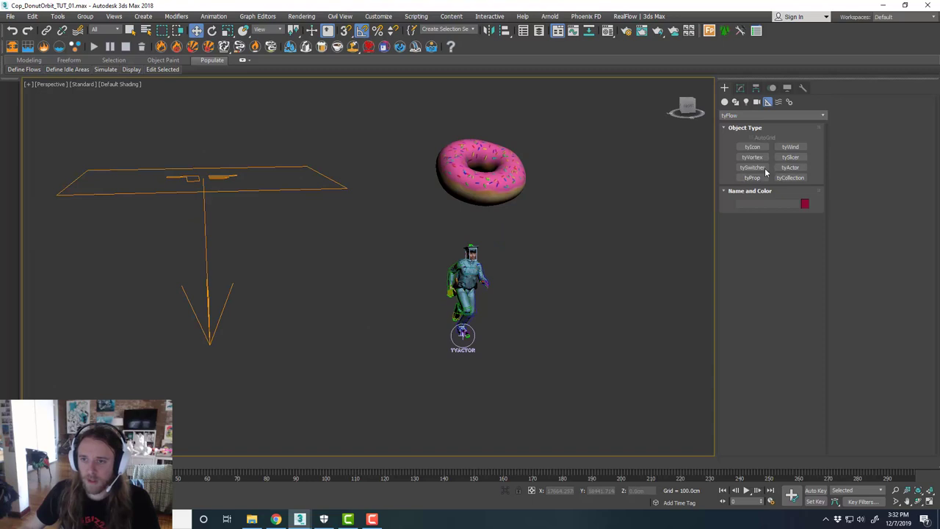
click(725, 102)
click(785, 199)
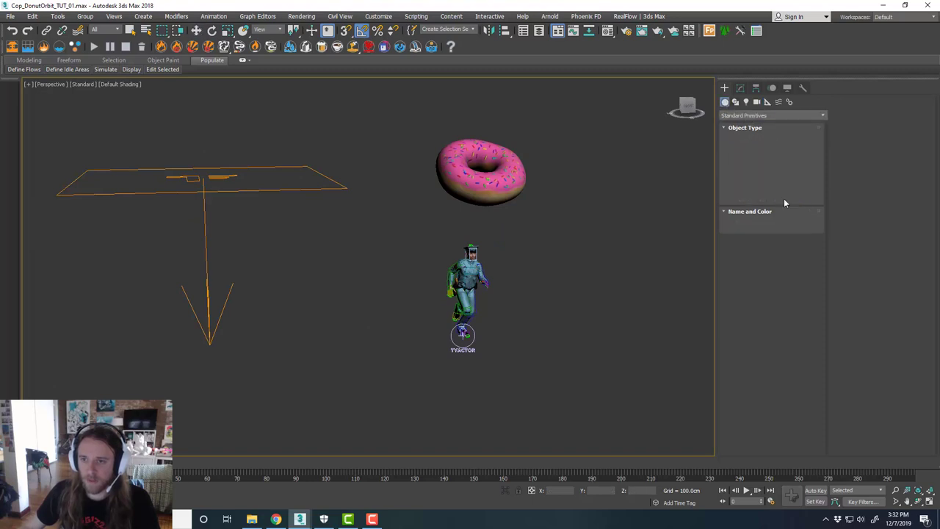
drag(320, 345, 324, 332)
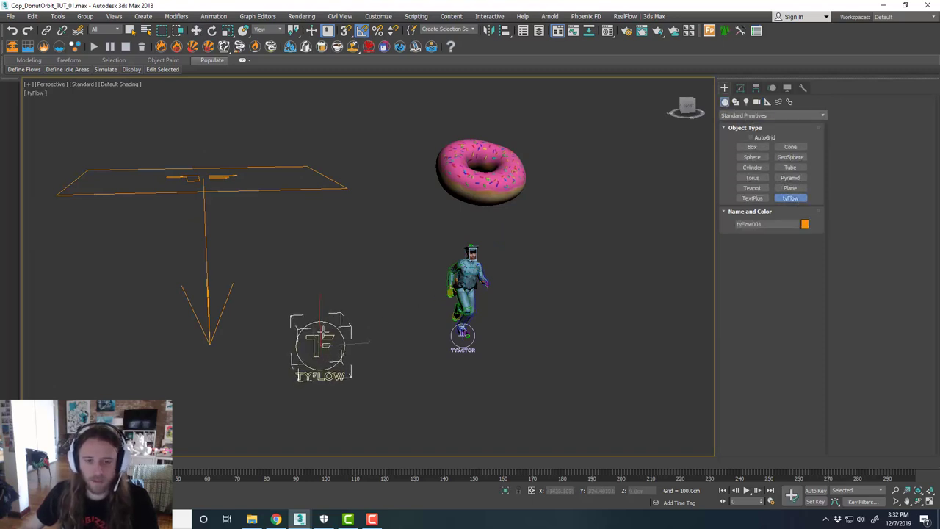
right_click(325, 333)
Open the tyFlow editor, move it clear of the scene objects and enlarge it to show more of the operator list
click(740, 88)
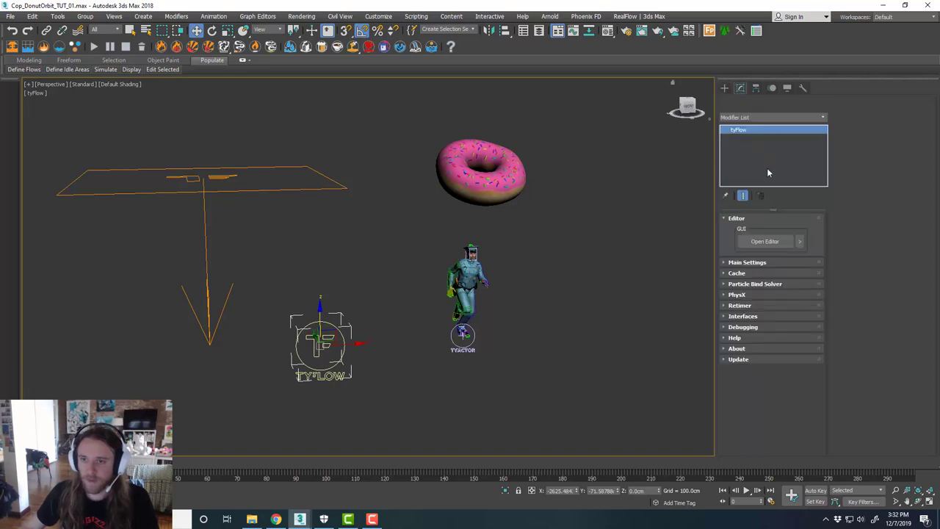
click(764, 241)
drag(516, 64, 648, 45)
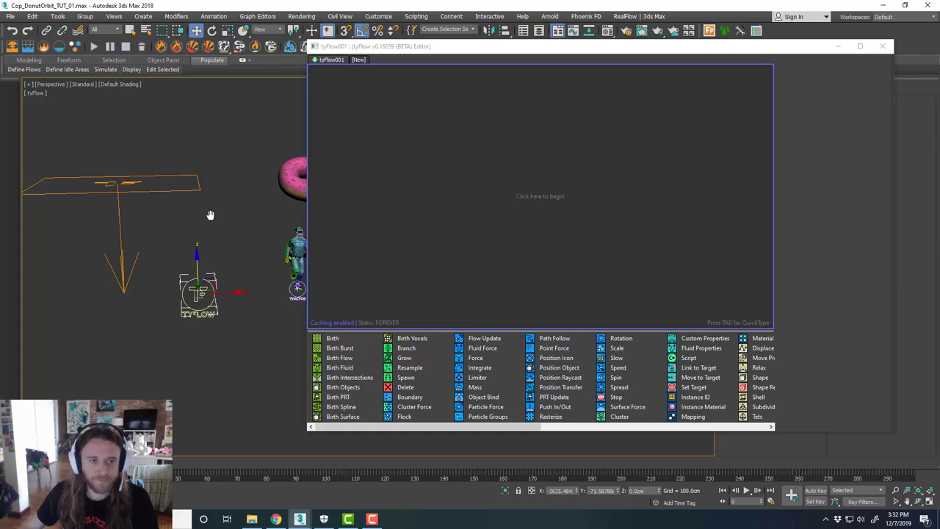
alt+middle_drag(210, 215, 220, 220)
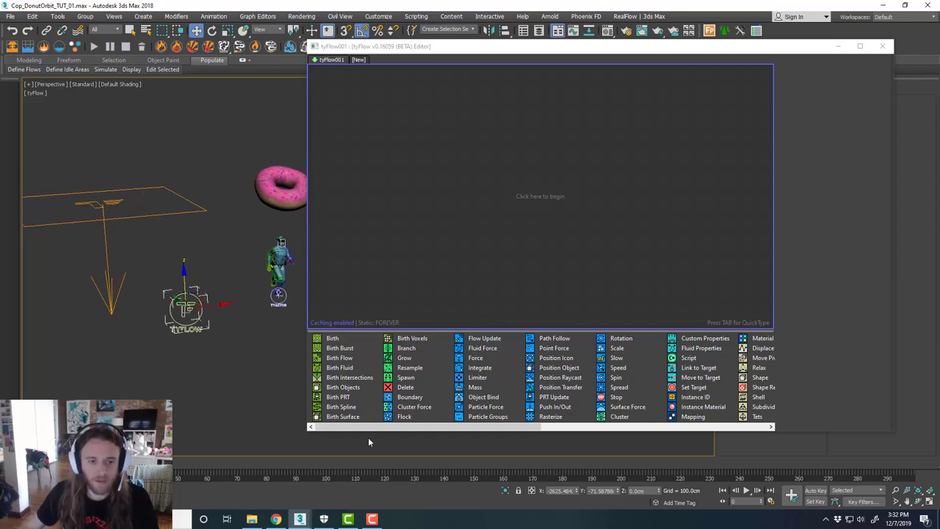
drag(309, 433, 339, 497)
drag(553, 402, 543, 338)
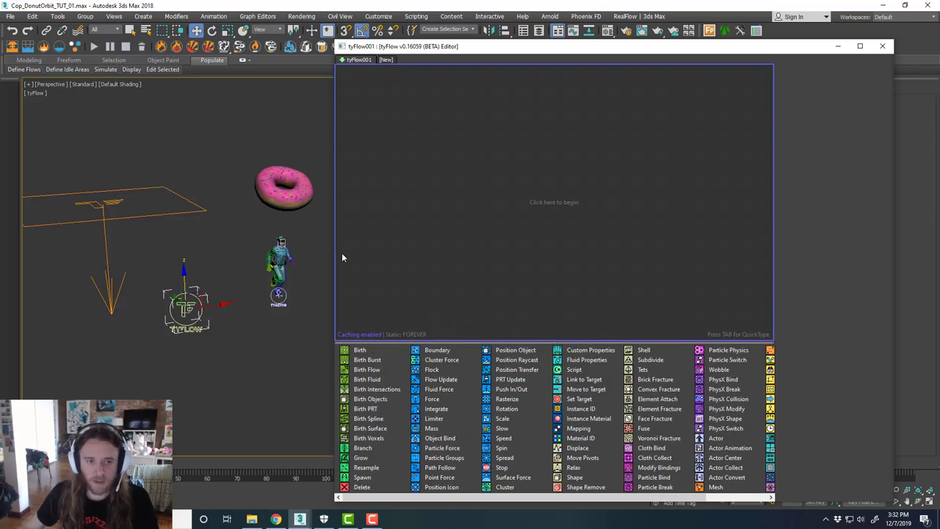
drag(335, 252, 298, 250)
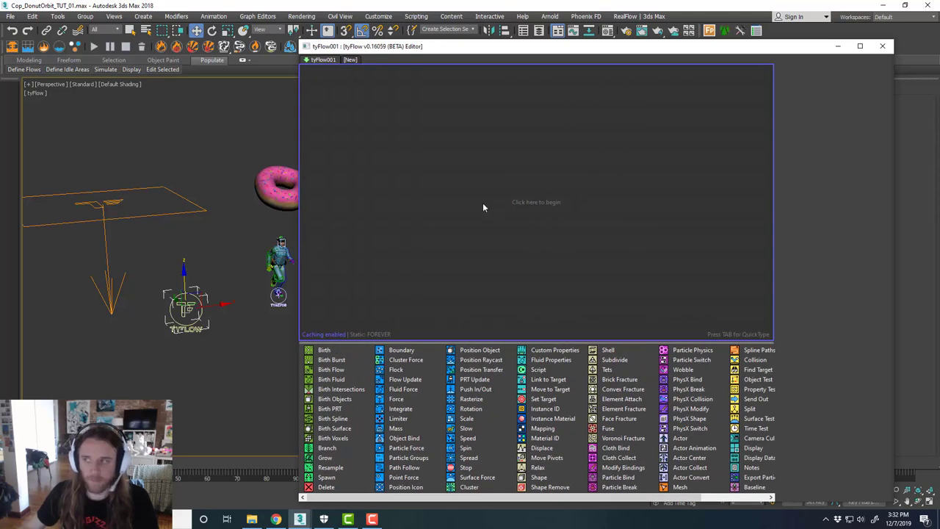
Add a Birth operator in a new event, with its end frame at 100 and a total of 50 particles
drag(324, 349, 441, 130)
drag(861, 89, 827, 88)
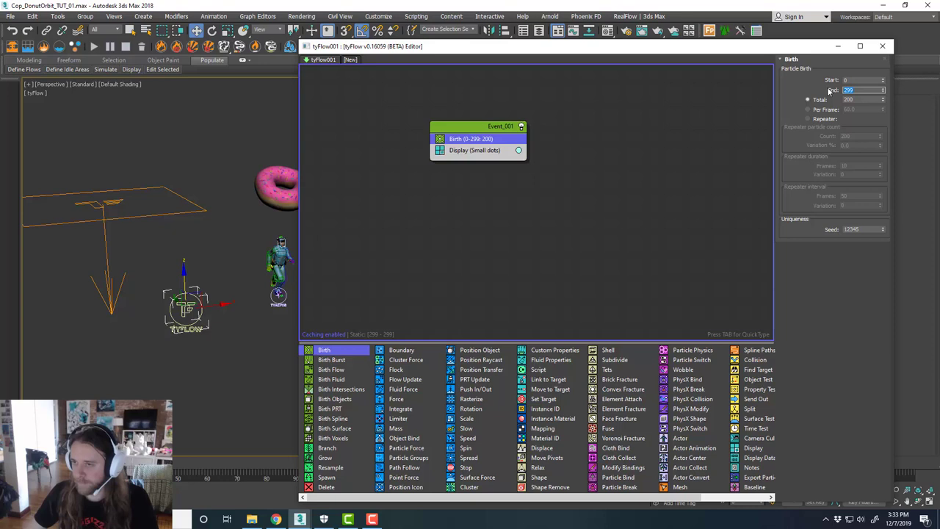
text(10)
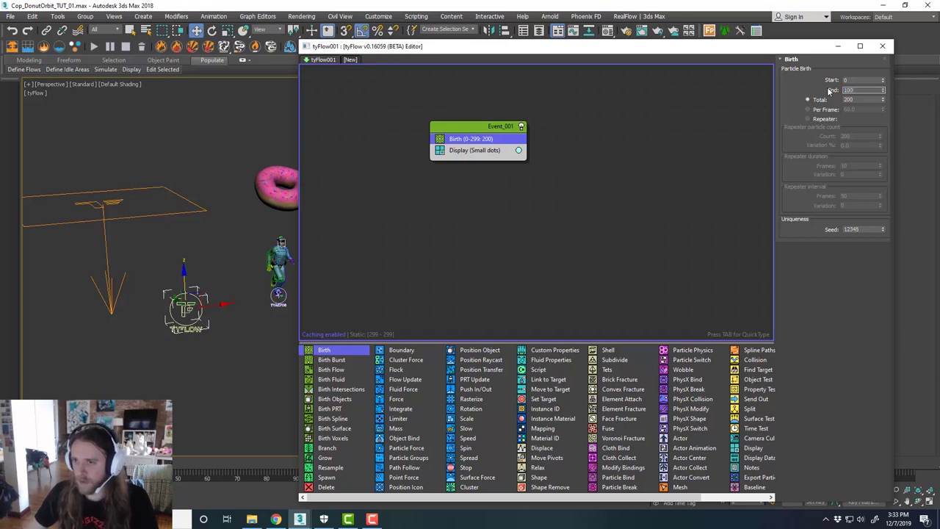
text(0)
key(Tab)
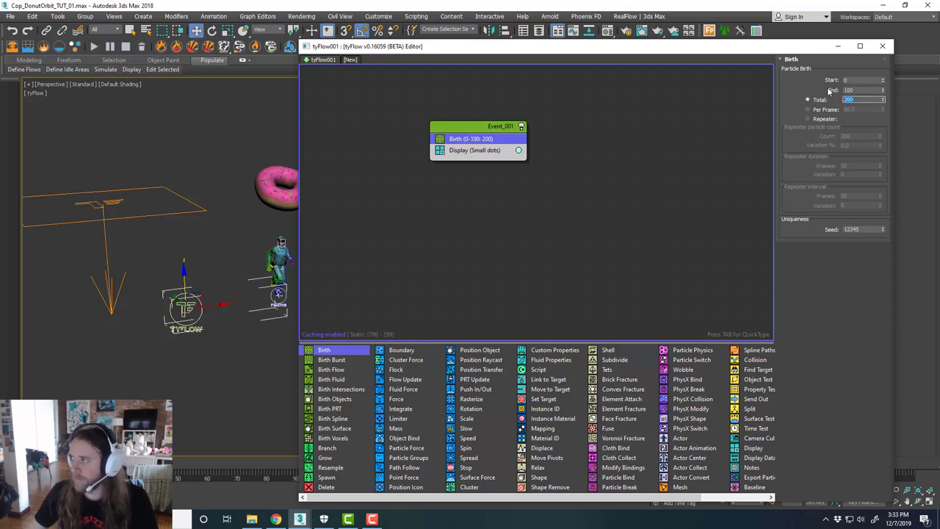
text(50)
key(Tab)
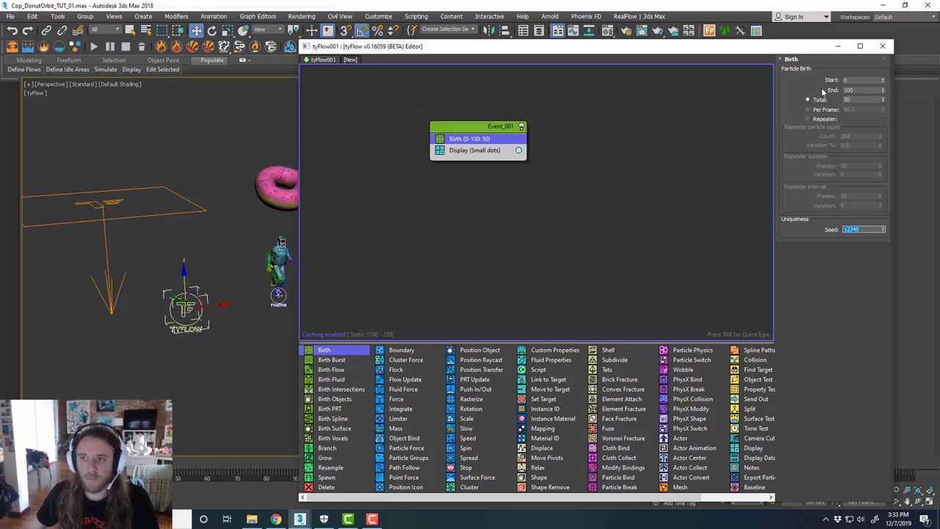
Delete the Display operator from the birth event
click(467, 150)
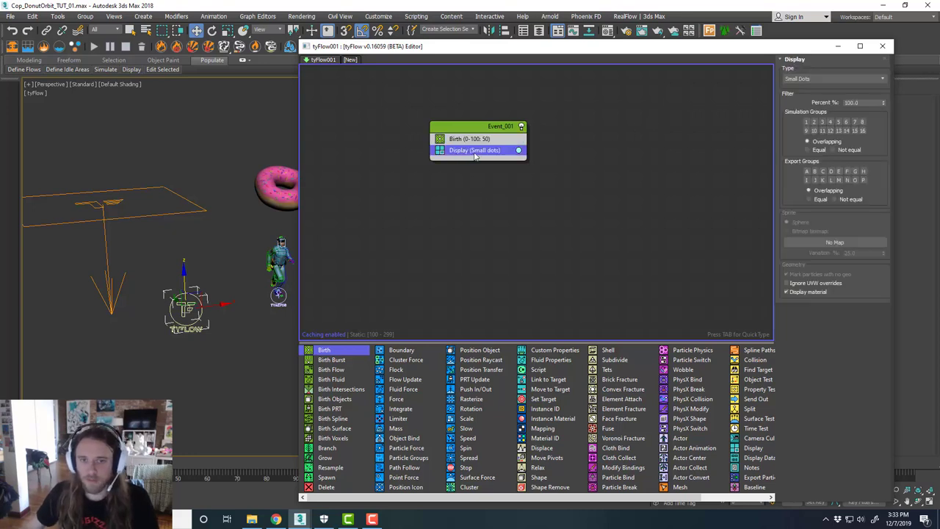
right_click(467, 151)
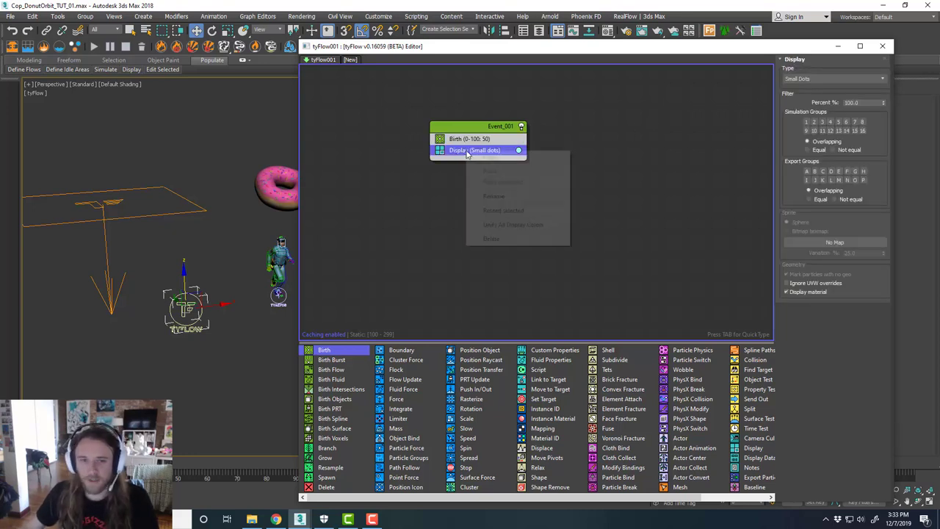
click(505, 240)
middle_drag(522, 178, 531, 168)
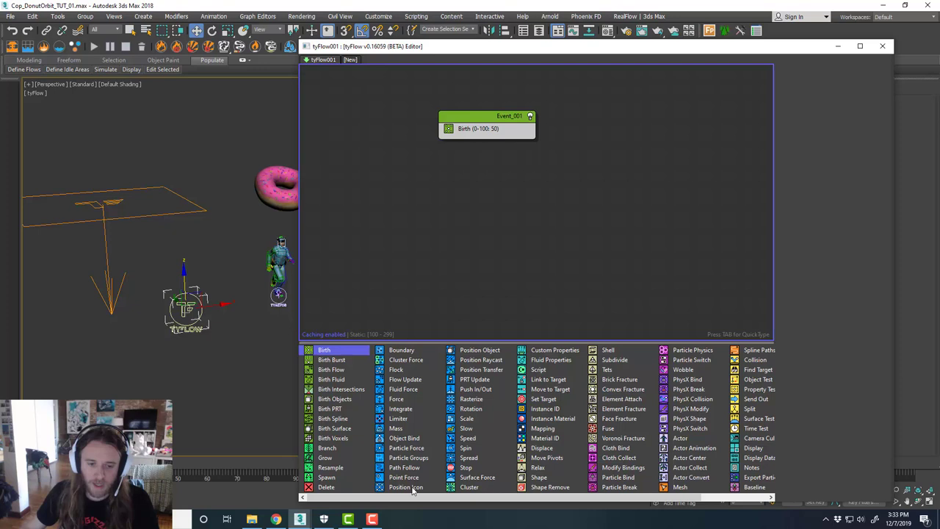
Add a Position Icon operator beneath Birth and assign the raised tyIcon as its emission icon
drag(413, 488, 505, 140)
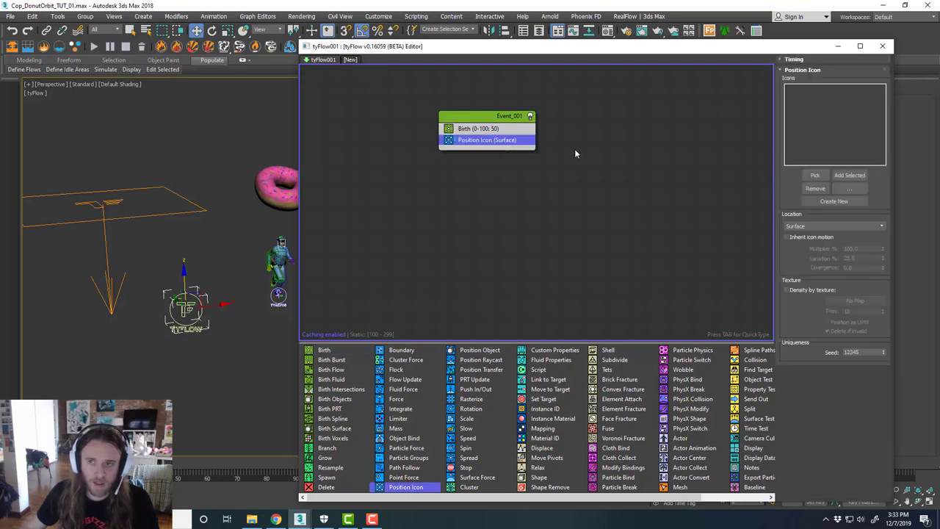
click(814, 175)
click(220, 228)
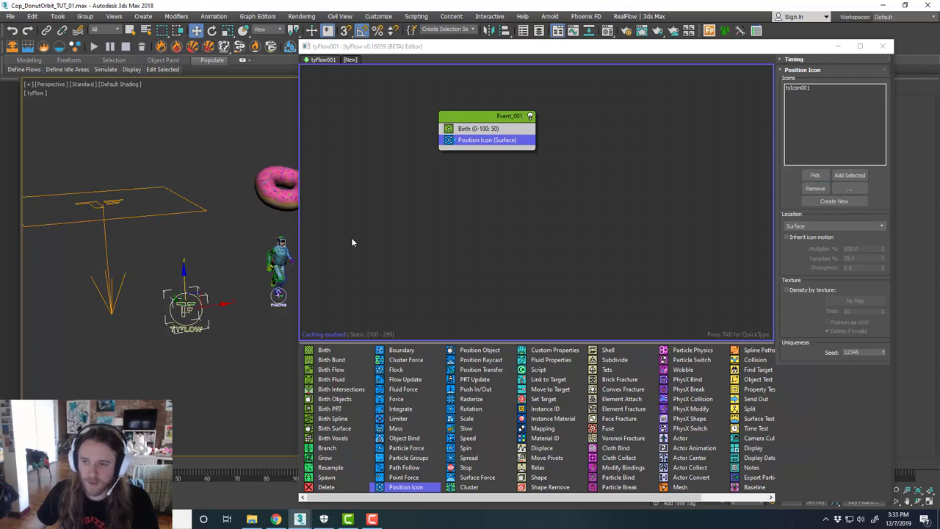
click(515, 262)
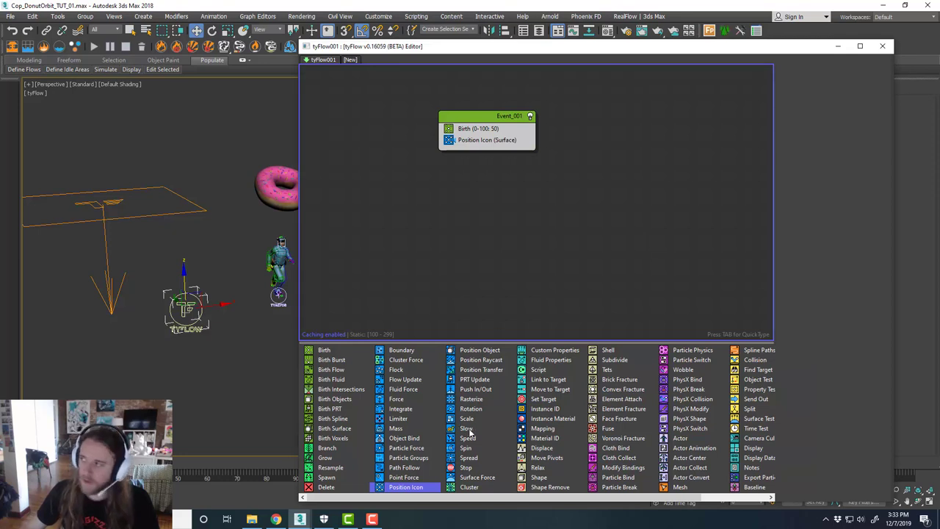
Add an Actor operator beneath Position Icon and assign the police officer's tyActor as its actor object
scroll(505, 443, down, 1)
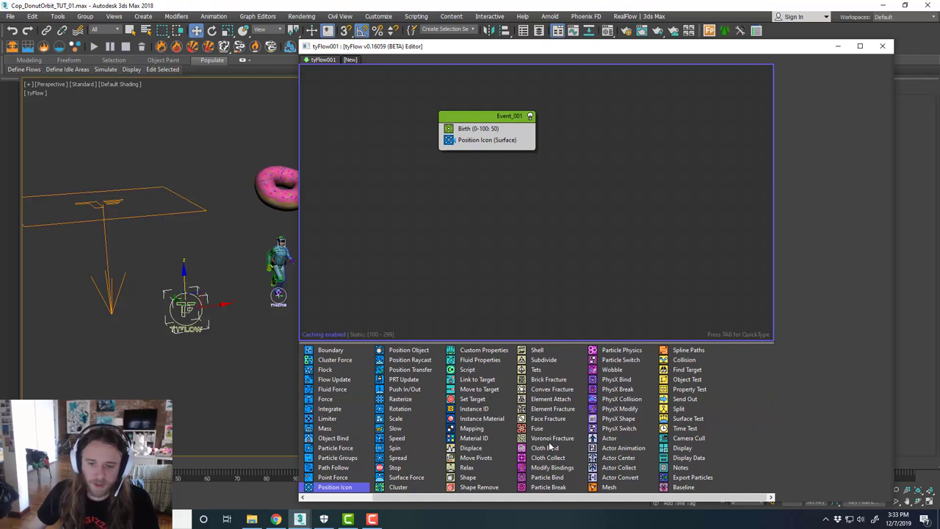
drag(505, 224, 486, 151)
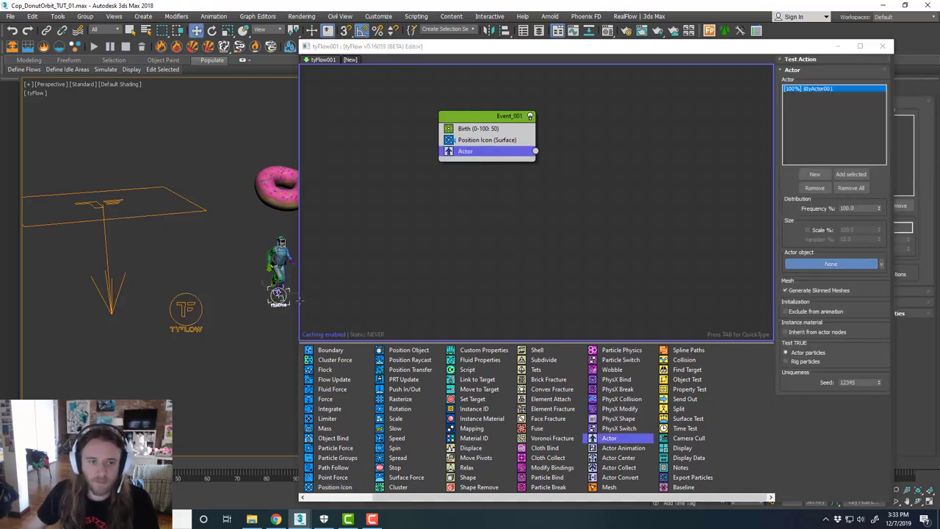
click(280, 268)
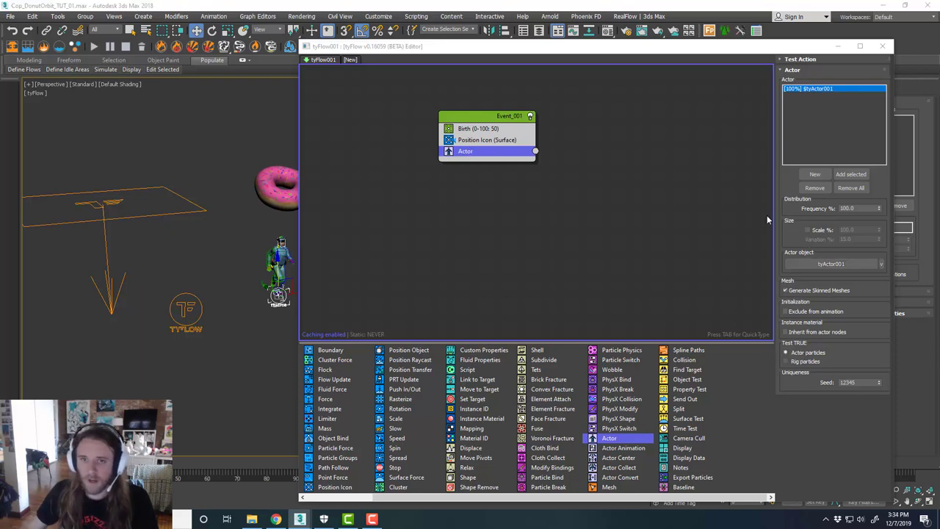
Set the Actor operator's Test TRUE output to rig particles and let instance materials inherit from the actor nodes
click(805, 361)
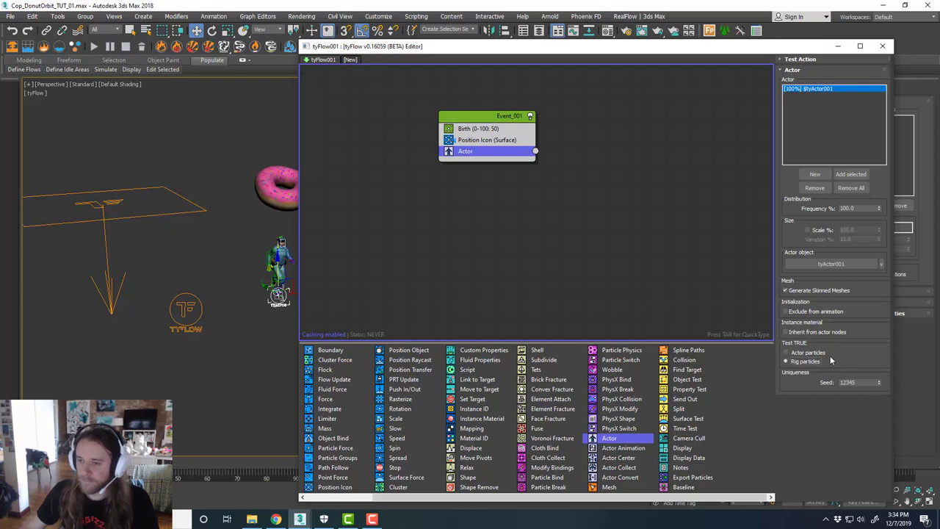
click(784, 332)
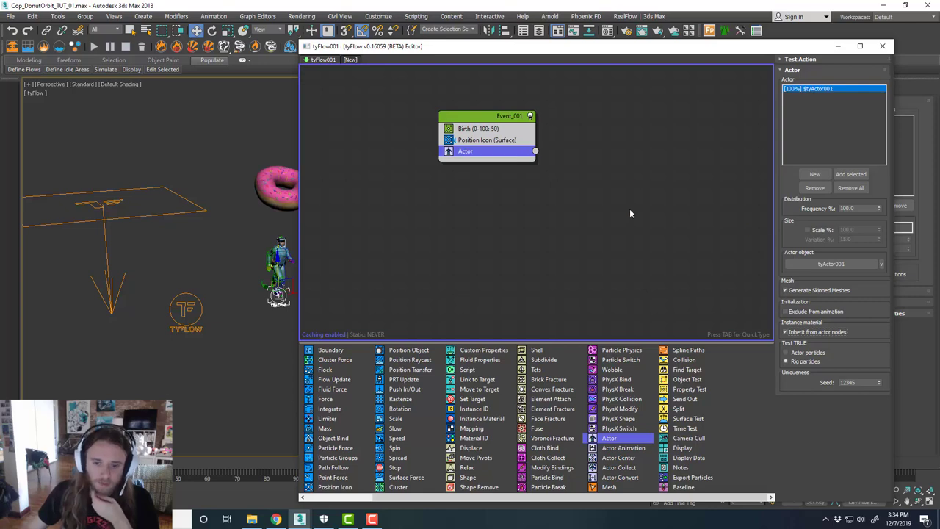
middle_drag(566, 224, 567, 220)
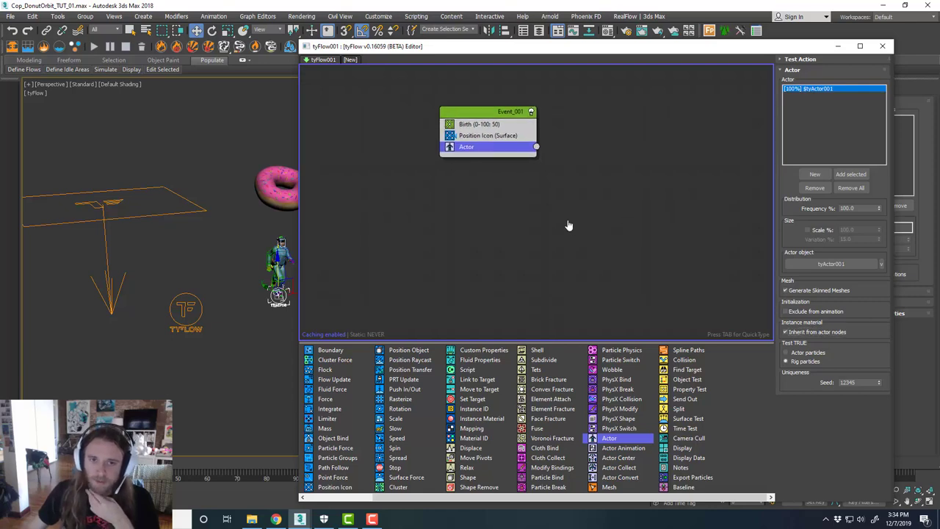
click(585, 210)
Shift the tyFlow editor away from the donut, preview the first spawned officers and return to the start frame
drag(520, 45, 559, 25)
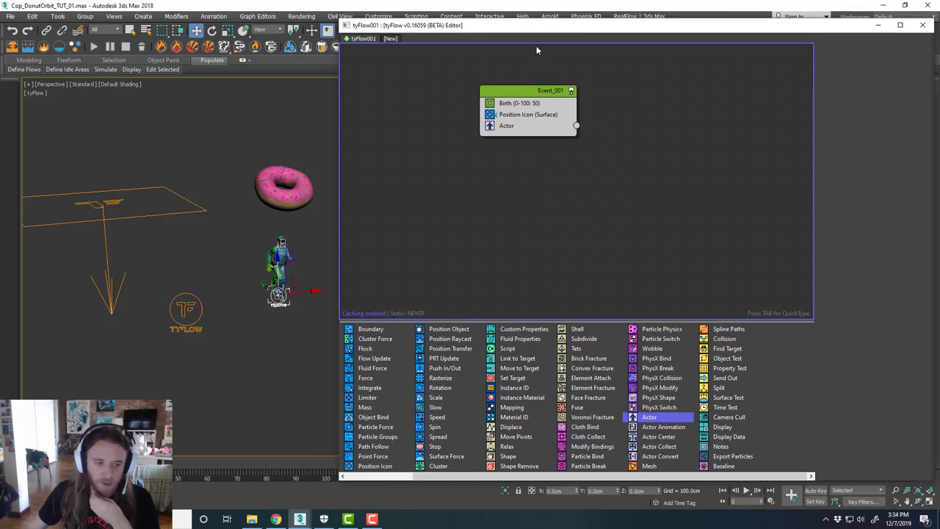
key(/)
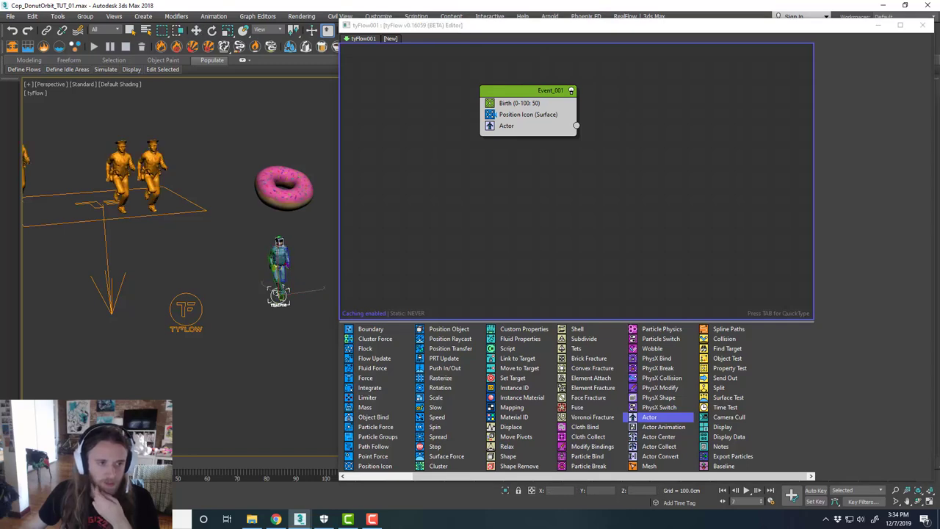
key(Home)
key(w)
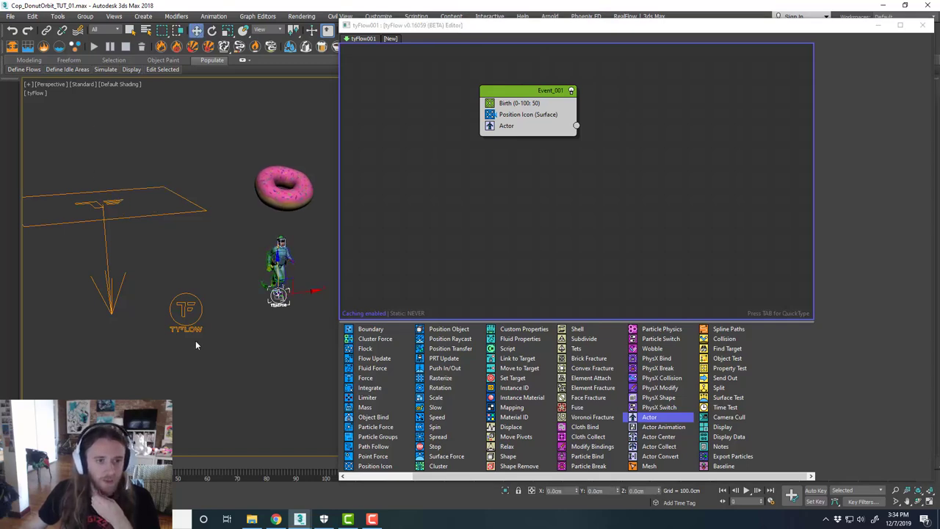
Move the tyFlow editor out of the way and hide Layer001, which holds the original officer rig, in the Layer Explorer
scroll(251, 283, up, 3)
middle_drag(252, 282, 212, 291)
drag(472, 27, 939, 66)
click(539, 30)
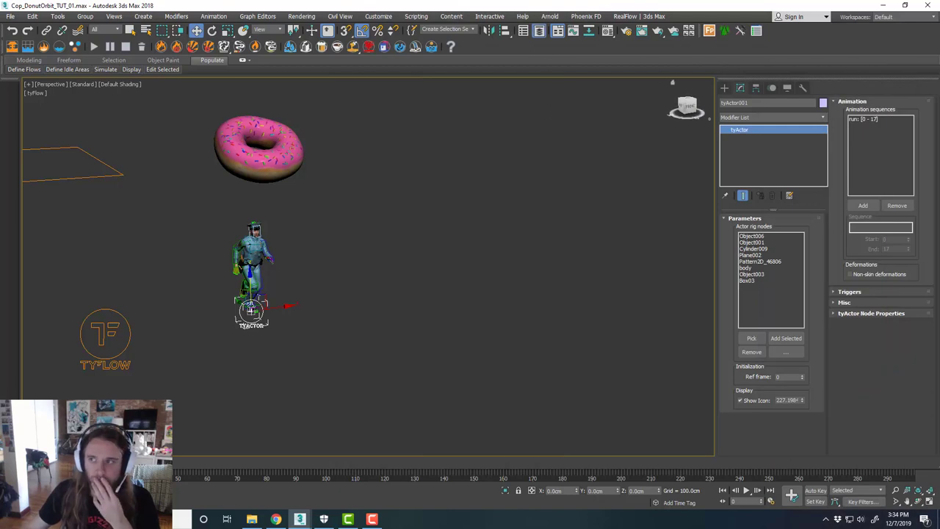
drag(755, 93, 496, 121)
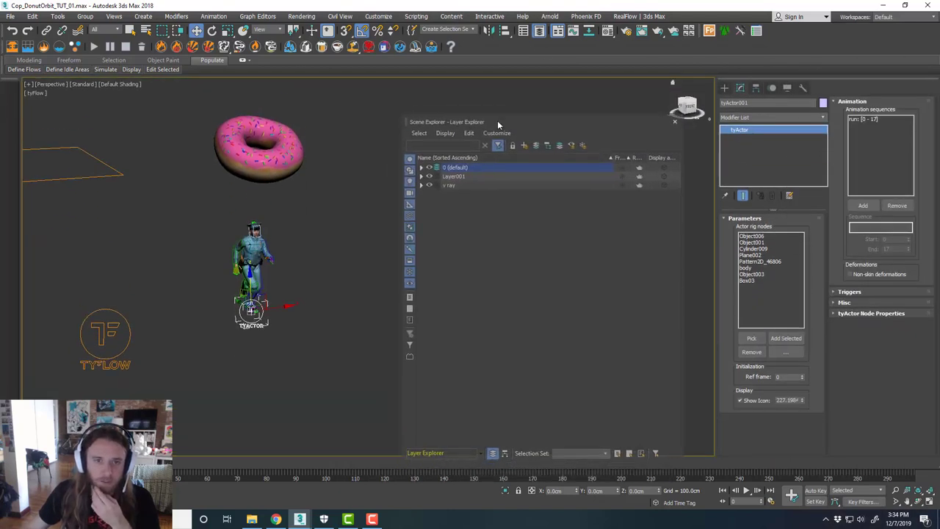
click(429, 177)
click(551, 232)
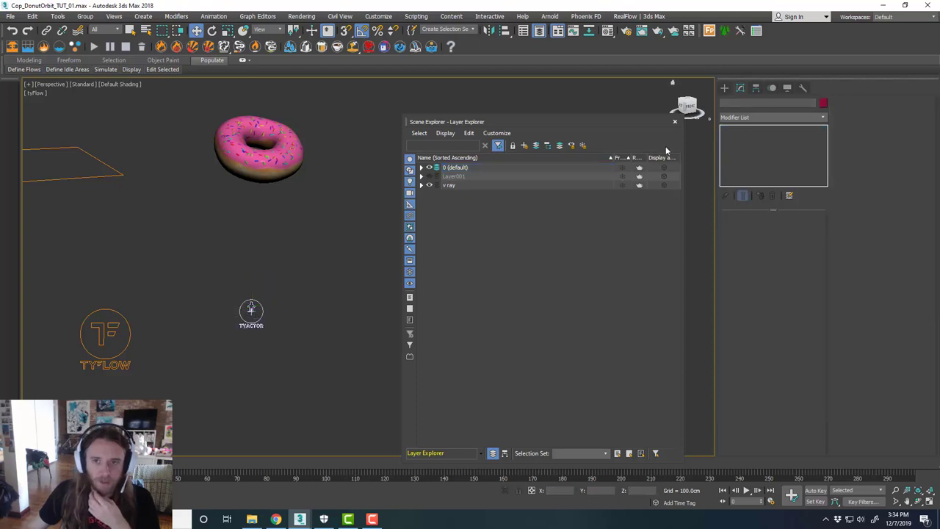
click(675, 121)
Scrub through the first frames and examine the officers spawning on the tyIcon beside the donut
alt+middle_drag(369, 309, 399, 365)
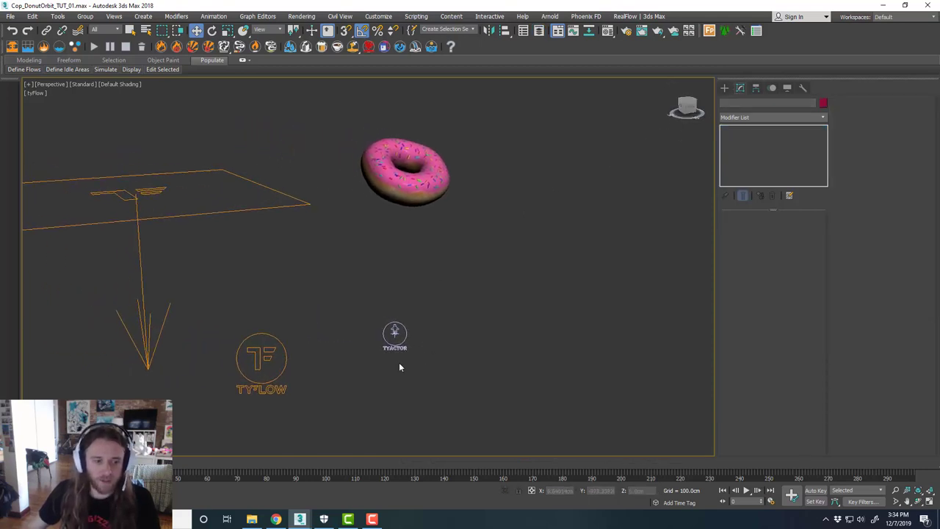
drag(55, 464, 84, 464)
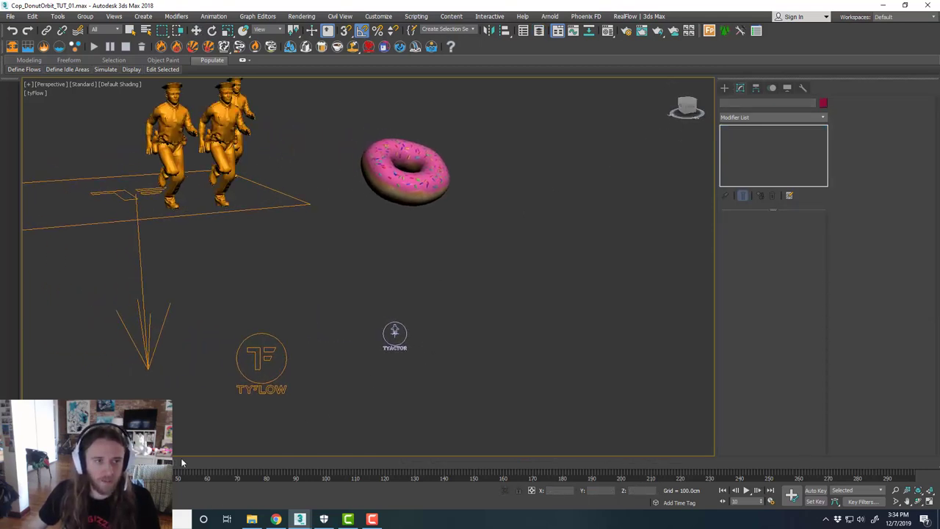
scroll(380, 370, down, 3)
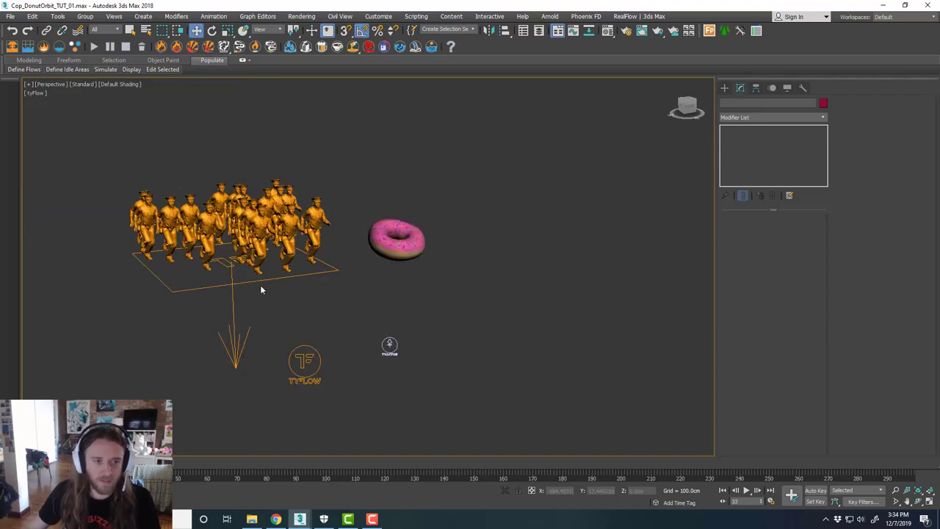
scroll(262, 289, up, 4)
key(w)
Bring the tyFlow editor back beside the crowd, add an Actor Animation operator beneath Actor and widen the event
drag(938, 64, 520, 47)
middle_drag(213, 282, 154, 279)
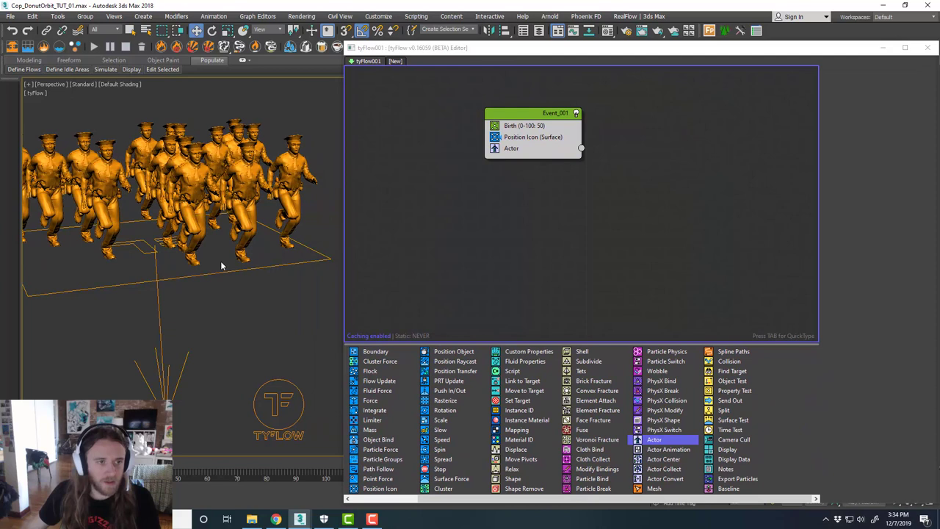
key(q)
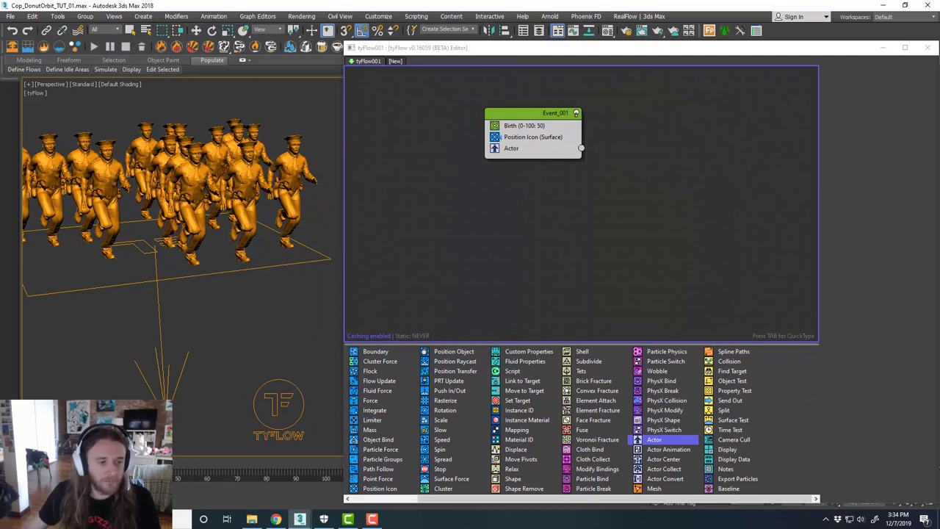
key(w)
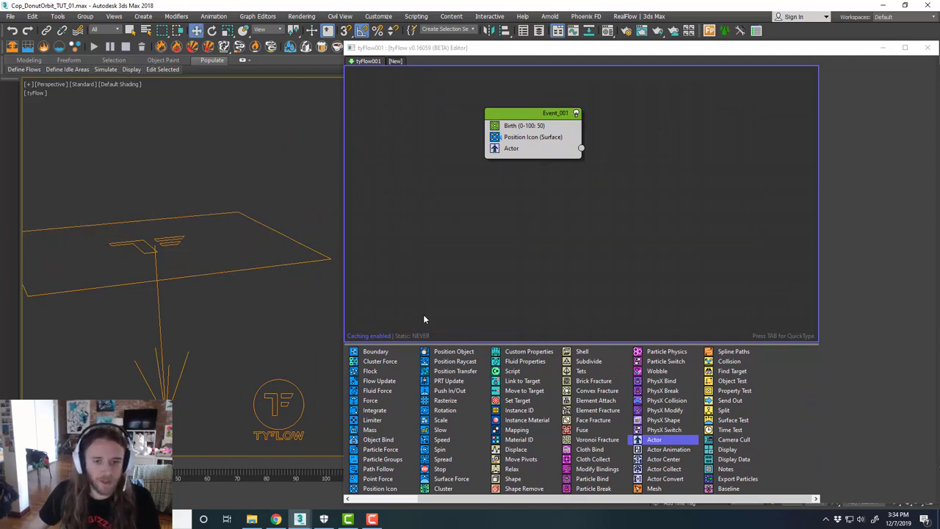
drag(668, 449, 551, 161)
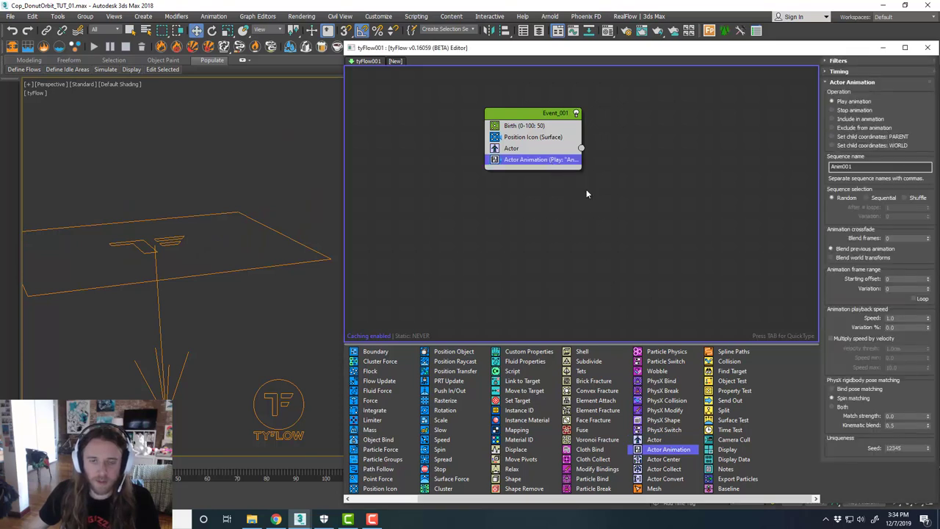
middle_drag(610, 213, 587, 208)
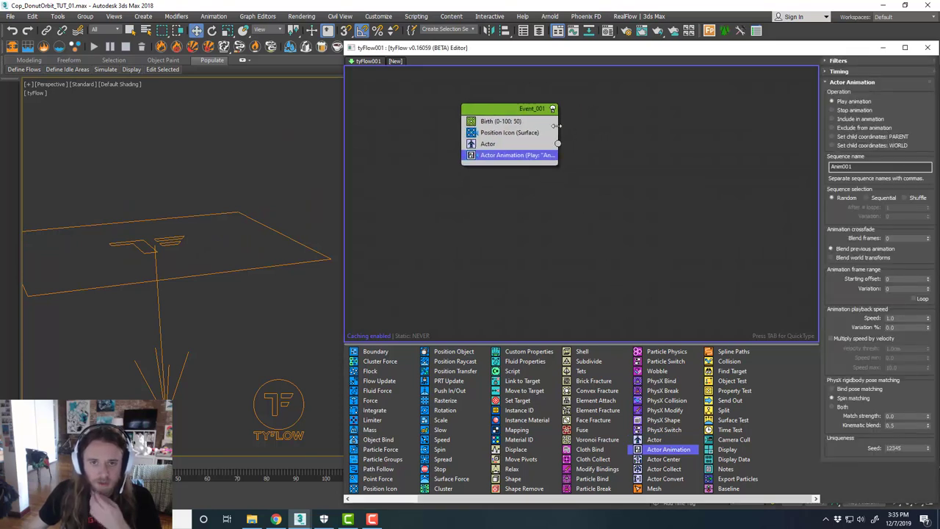
drag(557, 125, 577, 125)
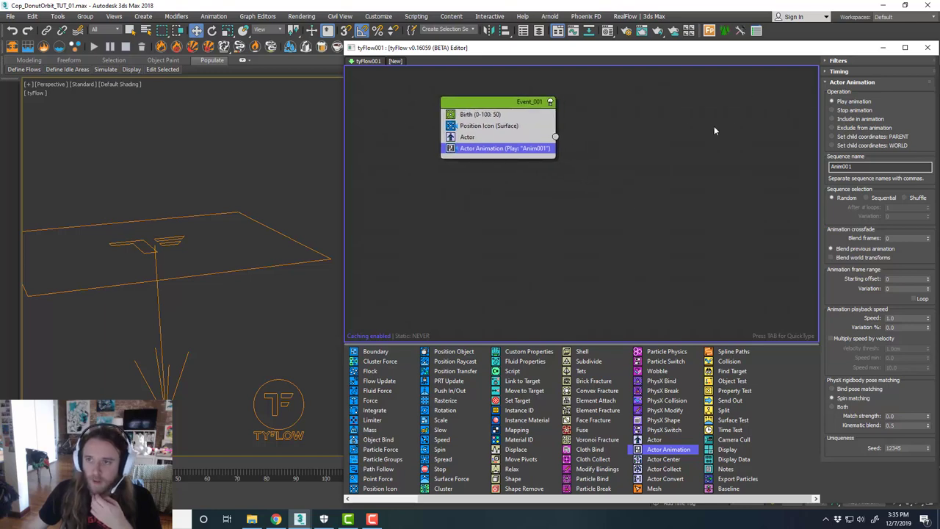
Set the Actor Animation's sequence name to "run" and enable Loop for its frame range
drag(741, 48, 679, 35)
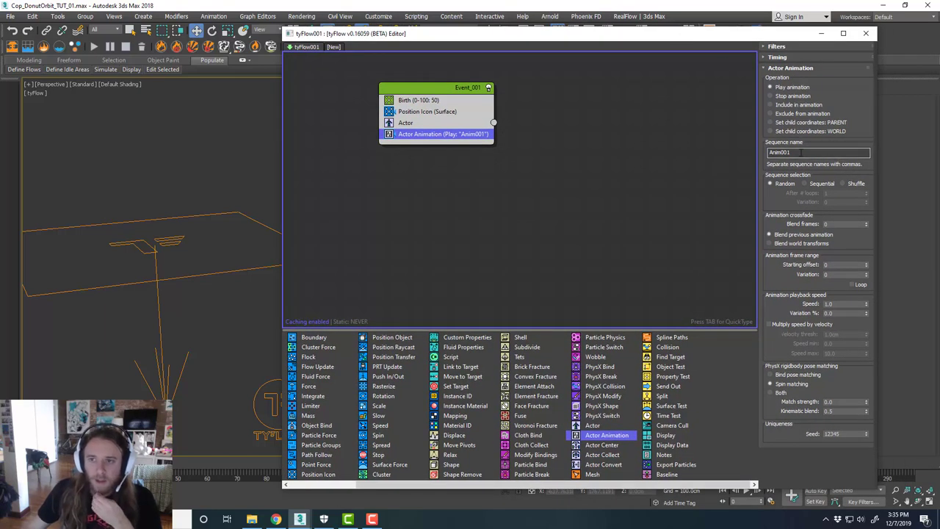
drag(798, 152, 743, 150)
text(run)
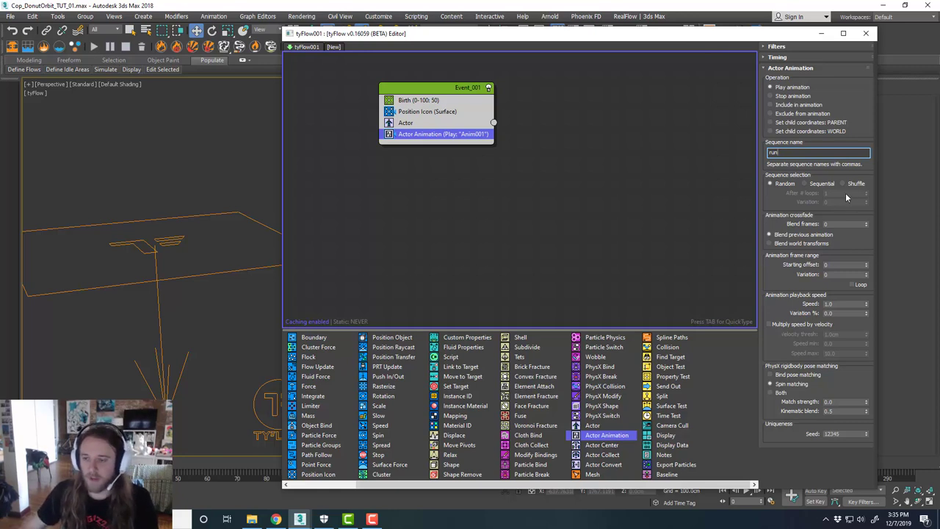
click(853, 284)
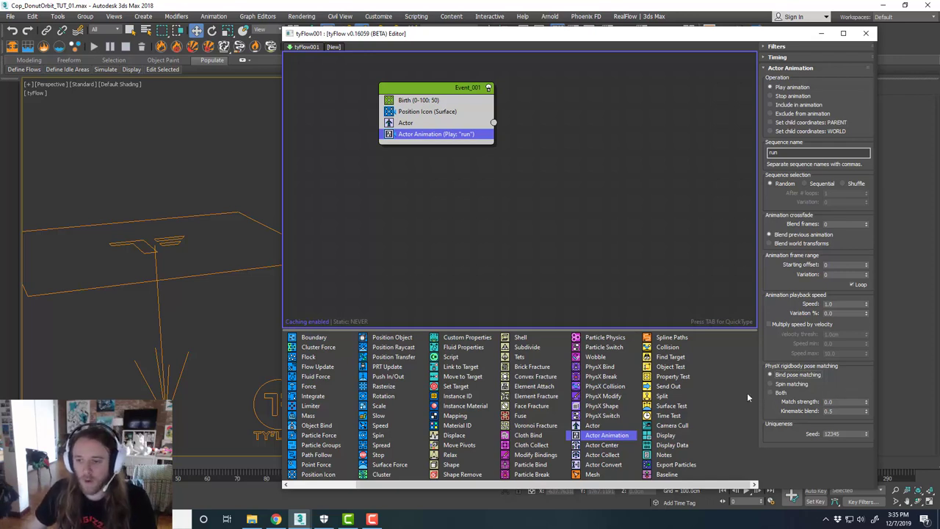
Set the Actor Animation's PhysX rigidbody pose matching to bind pose matching with a match strength of 1.0
drag(837, 401, 809, 399)
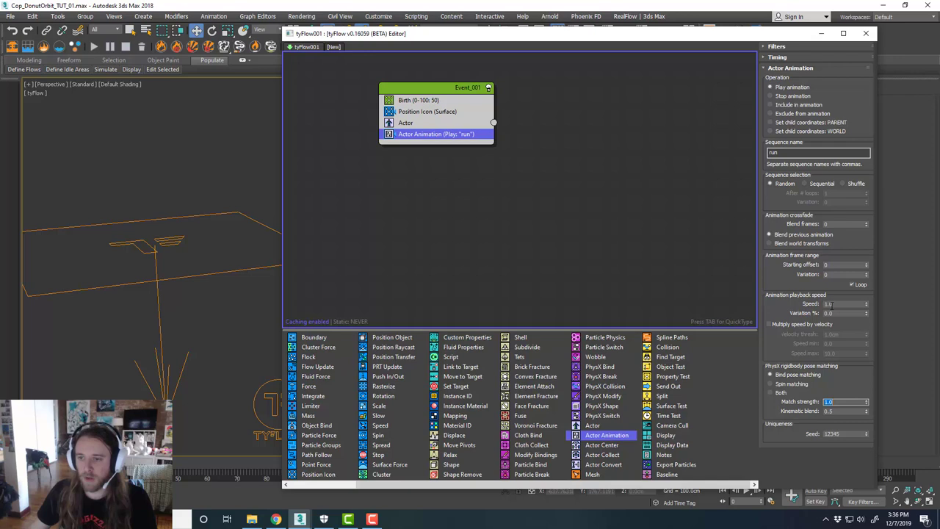
mouse_move(512, 224)
middle_down()
mouse_move(528, 233)
mouse_move(509, 235)
middle_up()
click(469, 135)
click(591, 208)
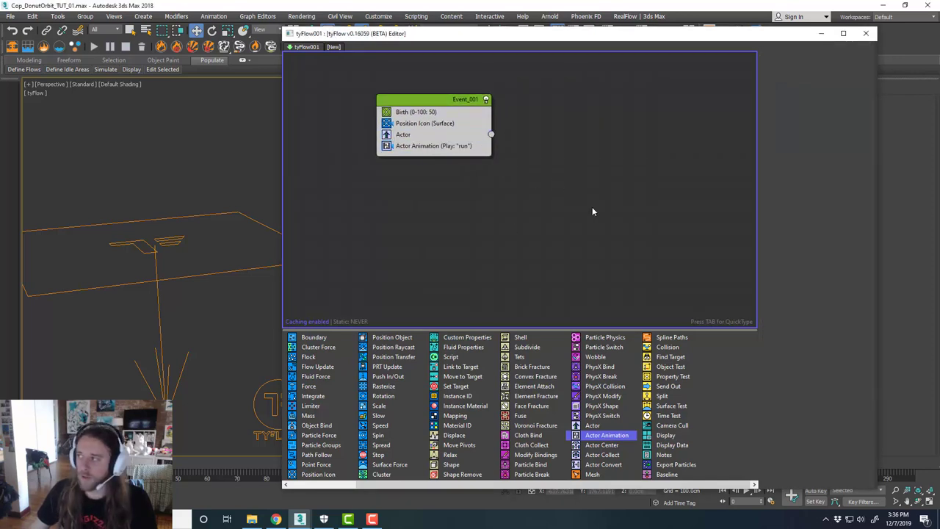
Add a PhysX Shape operator in a new event and disconnect that event from the Actor operator's output
middle_drag(593, 212, 579, 213)
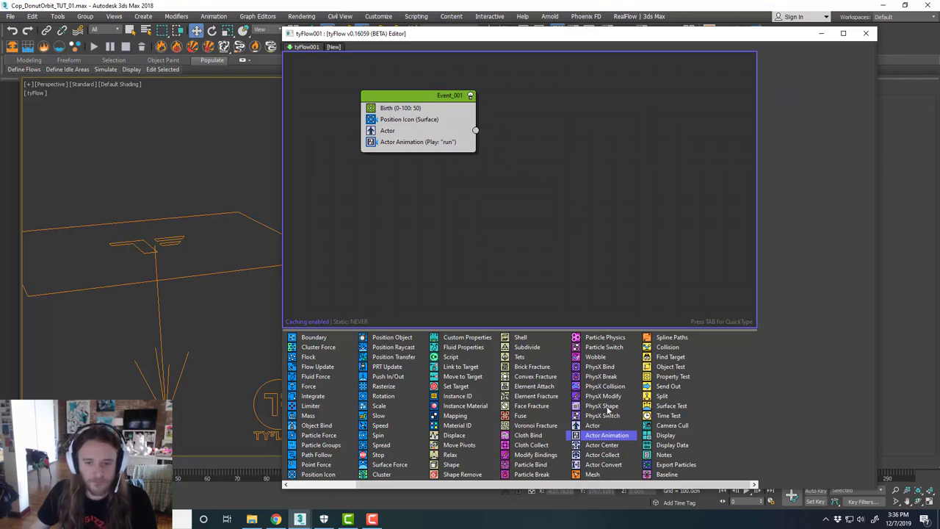
drag(607, 409, 519, 160)
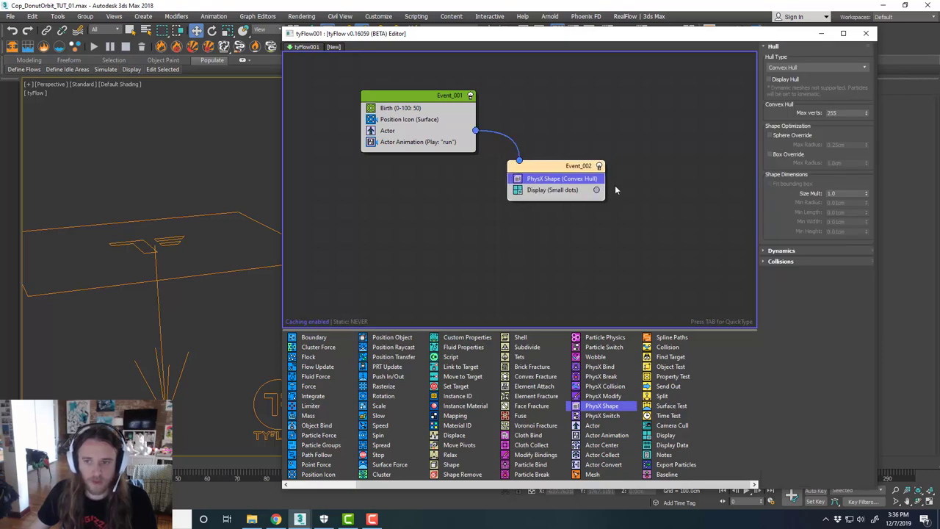
middle_drag(633, 241, 629, 237)
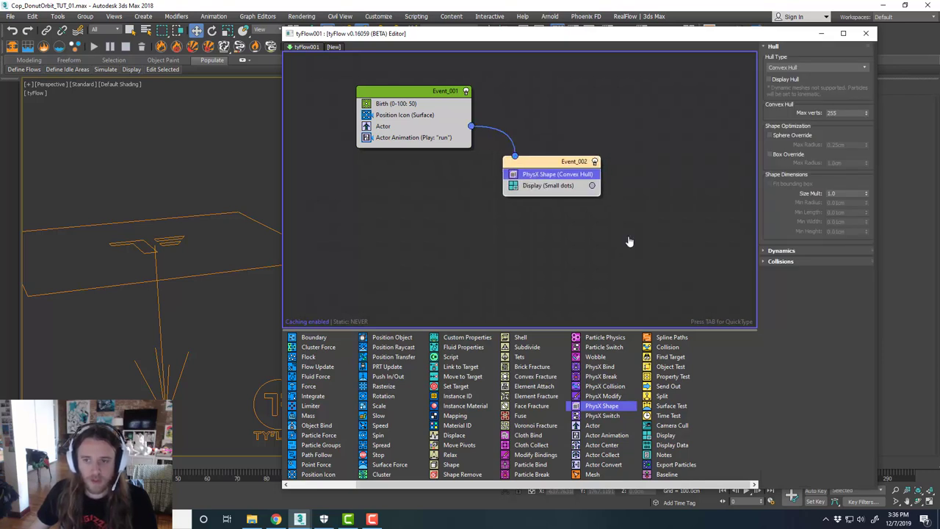
right_click(473, 128)
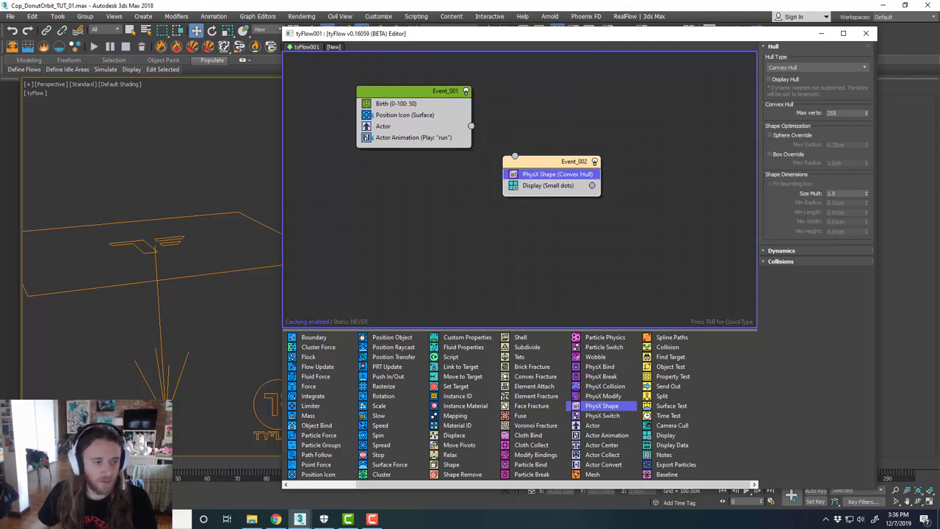
Scrub through the simulation and examine the officers' looping run animation in the viewport
drag(33, 463, 54, 463)
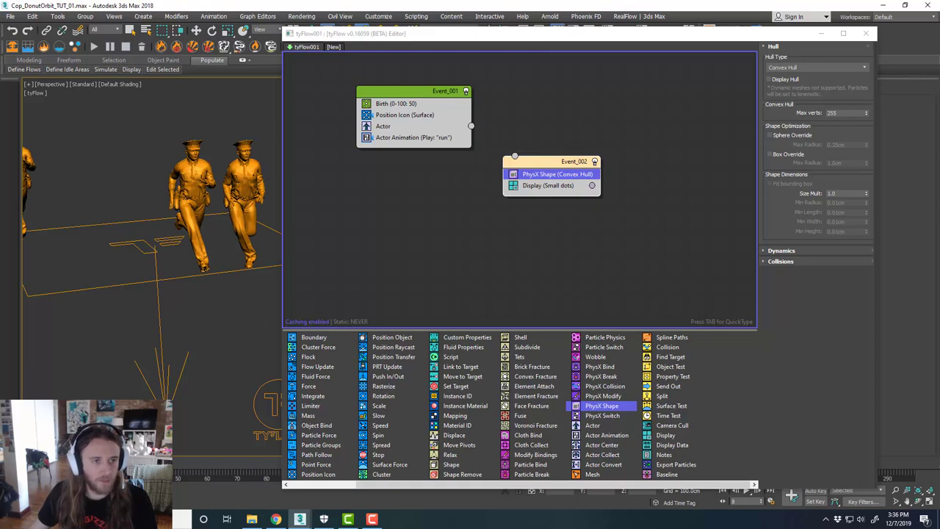
key(w)
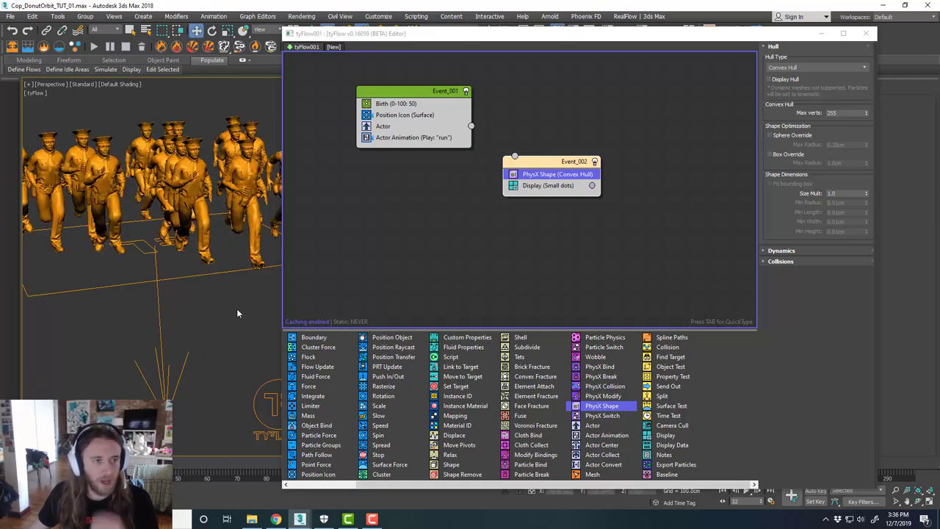
middle_drag(161, 261, 186, 283)
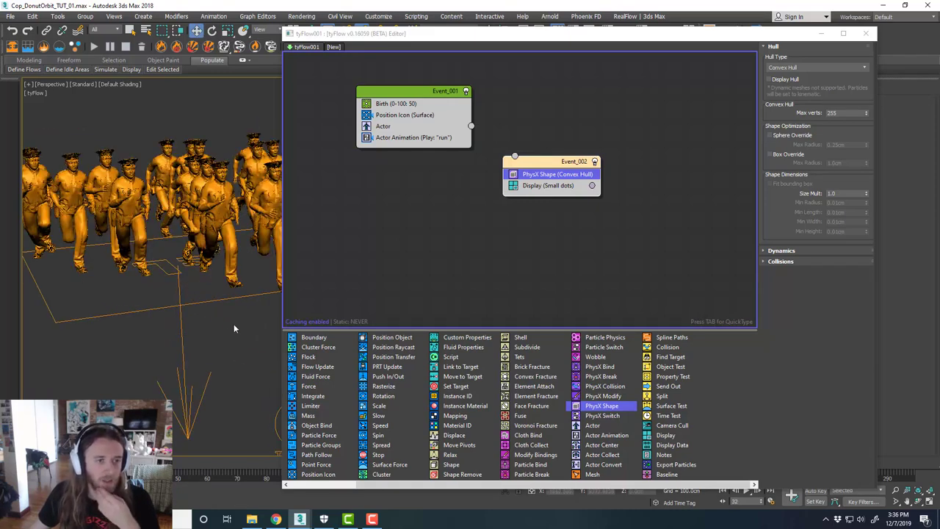
middle_drag(234, 325, 226, 319)
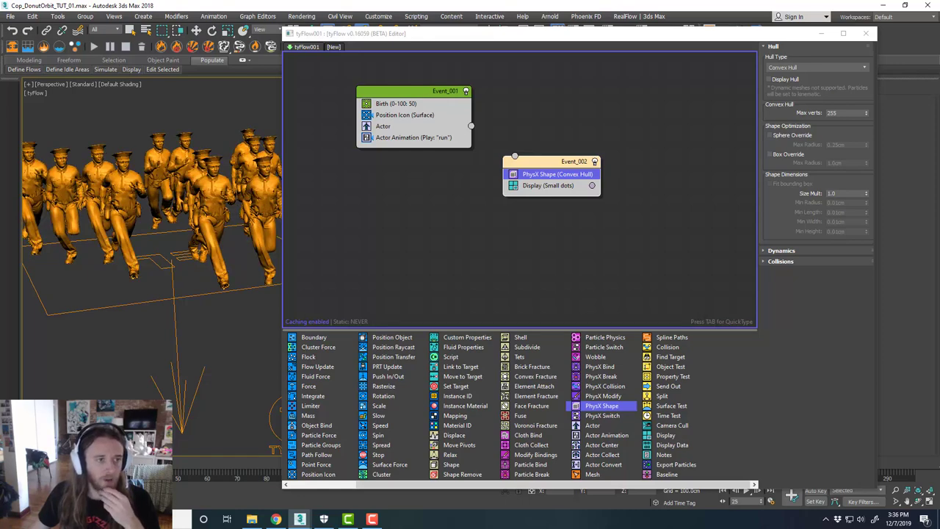
drag(104, 466, 107, 466)
Set the Actor Animation's playback speed variation to 20%
click(402, 139)
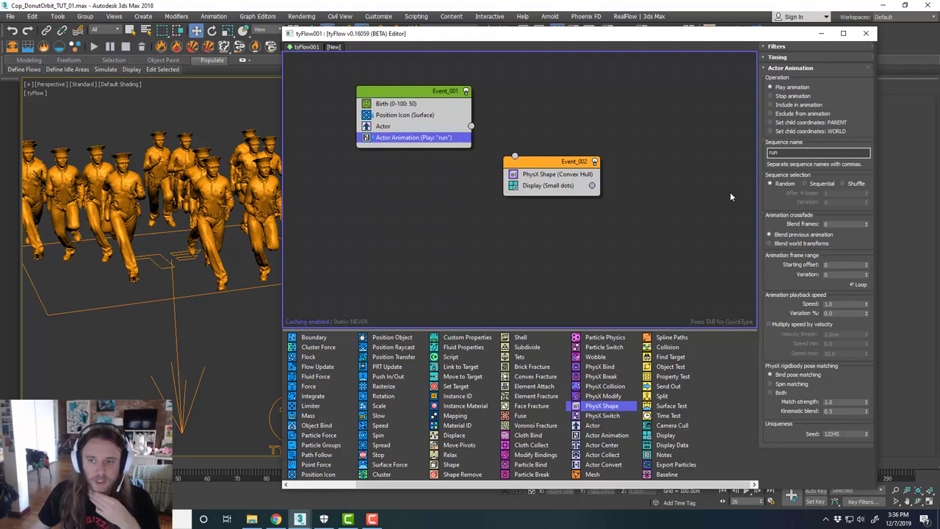
double_click(837, 313)
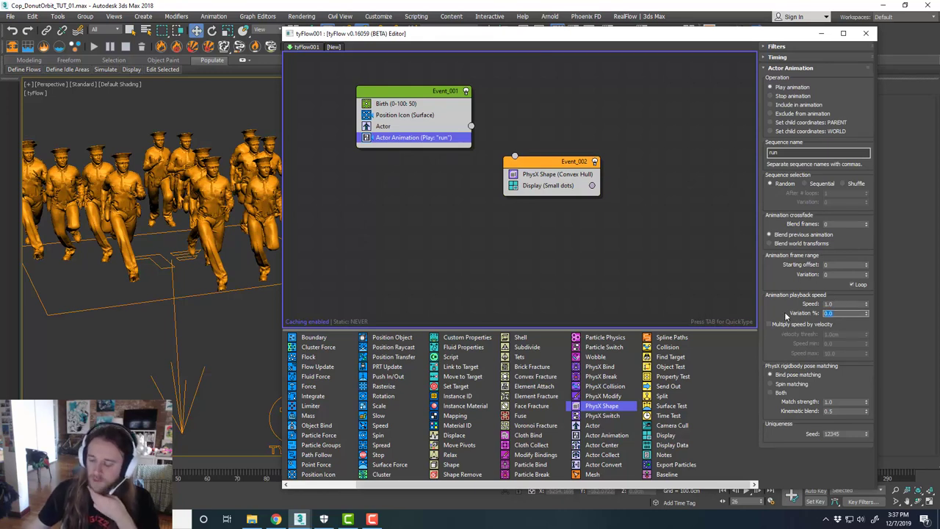
text(20)
key(Return)
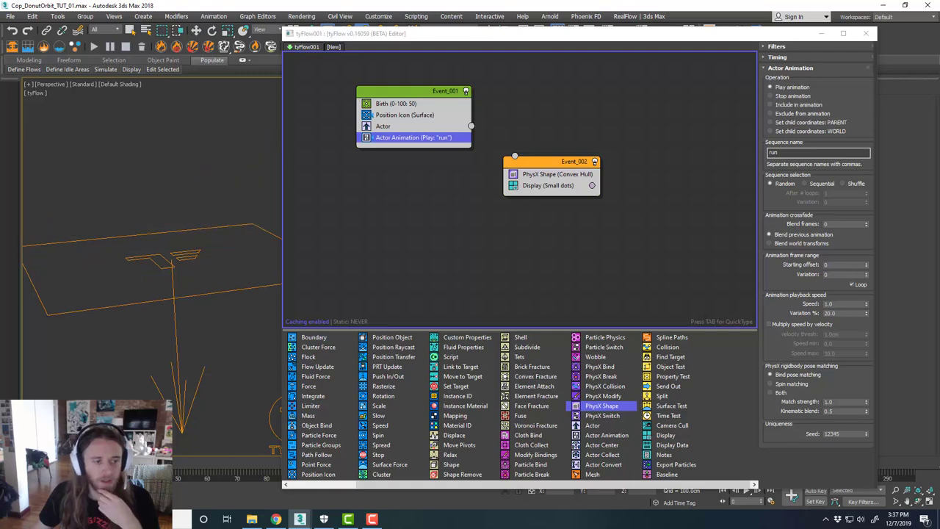
Connect the Actor operator's output to the PhysX Shape event and set that event's display type to Geometry
drag(471, 125, 516, 156)
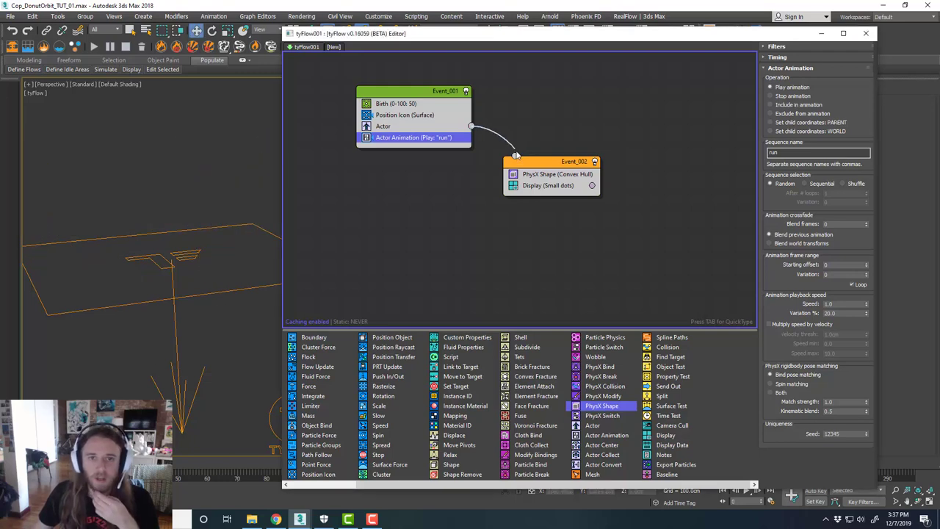
click(562, 185)
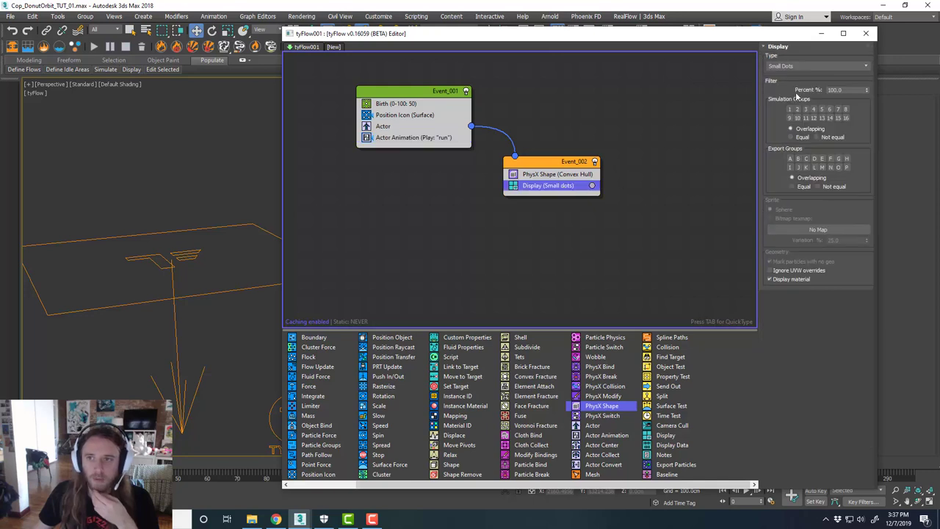
click(798, 66)
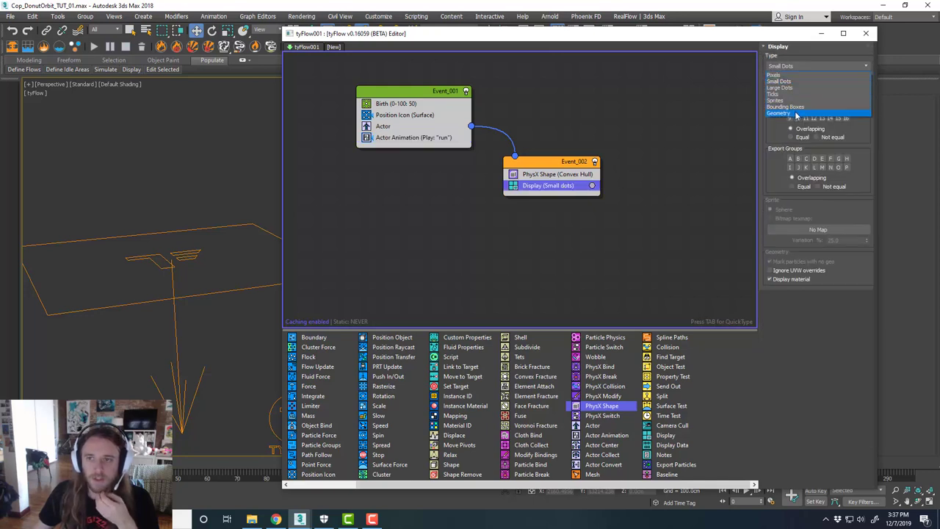
click(795, 115)
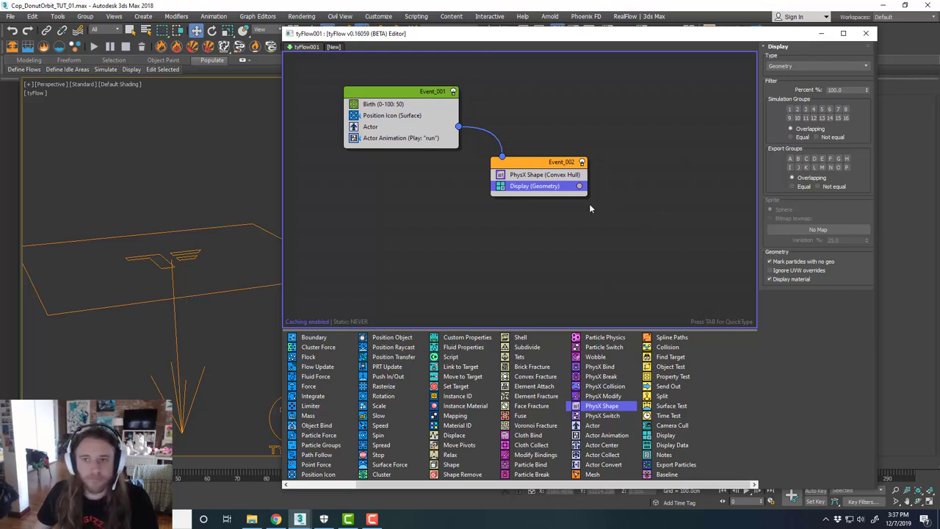
middle_drag(607, 216, 617, 213)
click(577, 227)
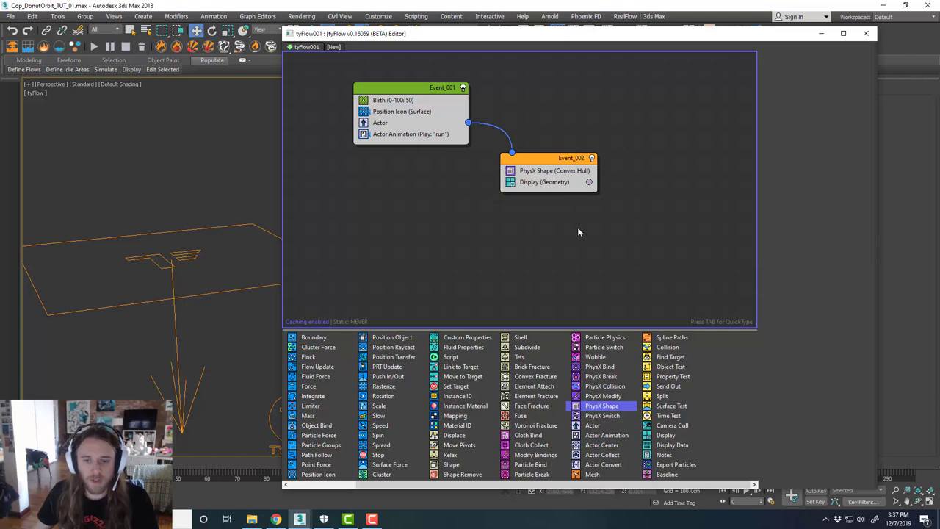
Add a PhysX Bind operator below PhysX Shape and set its type to Rigid (Joint)
drag(604, 367, 584, 183)
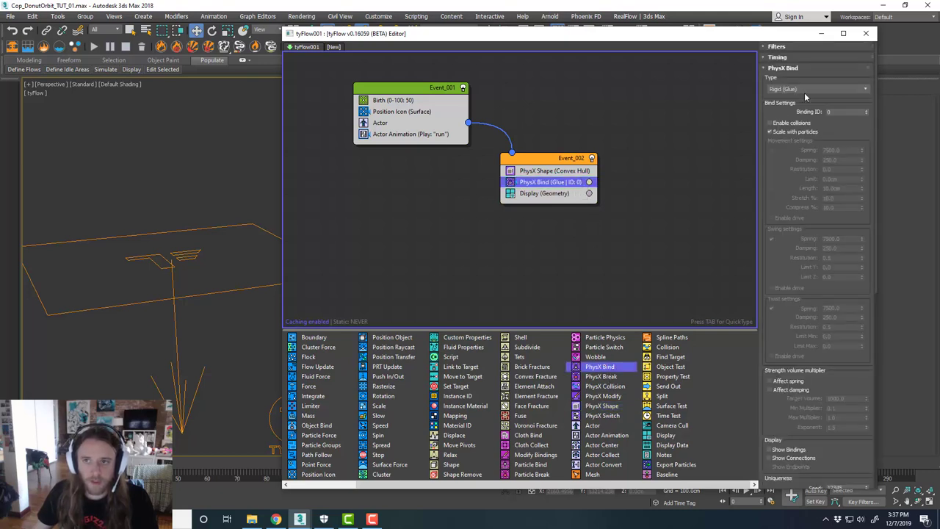
click(807, 91)
click(802, 115)
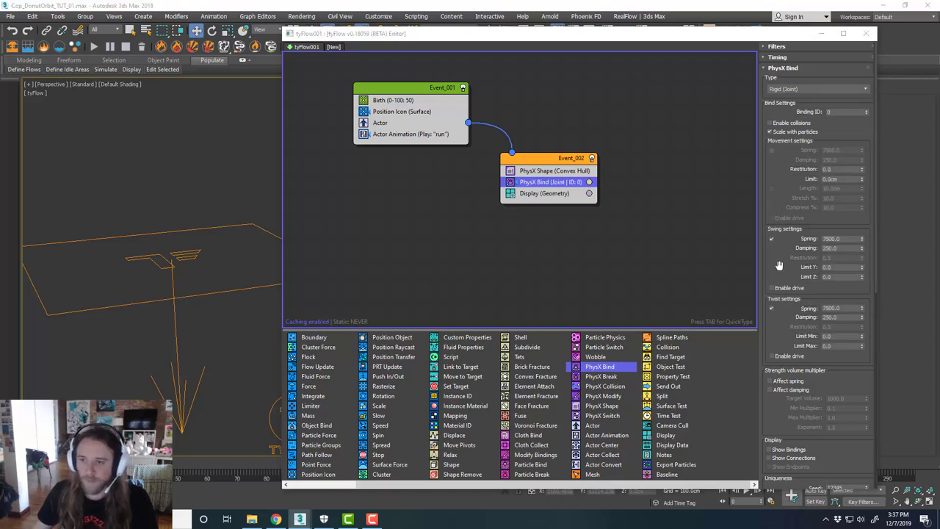
drag(779, 268, 780, 260)
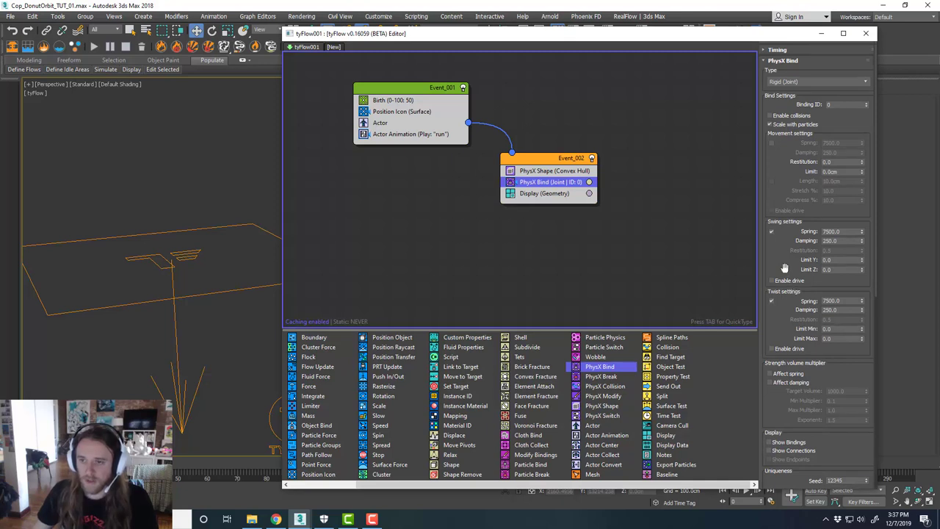
drag(784, 269, 782, 291)
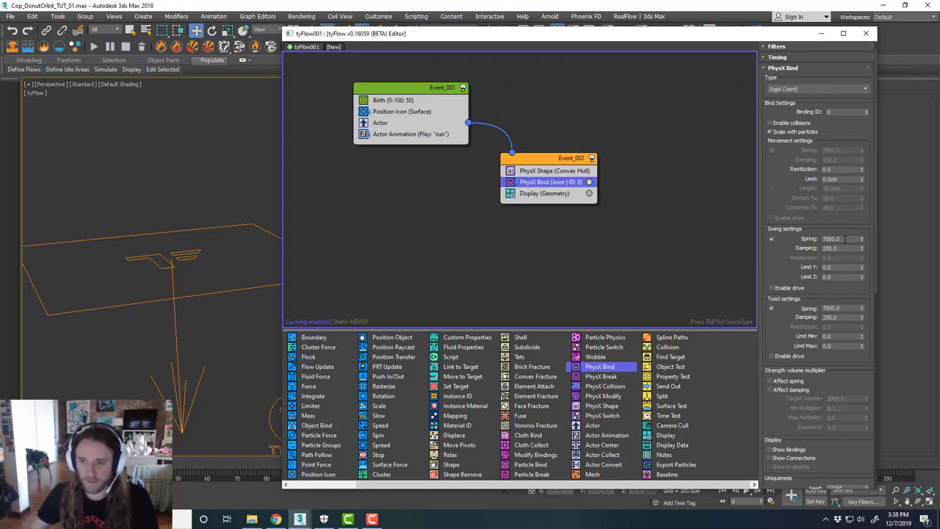
Set both the swing spring and the twist spring of the PhysX Bind to 50000
drag(845, 238, 798, 240)
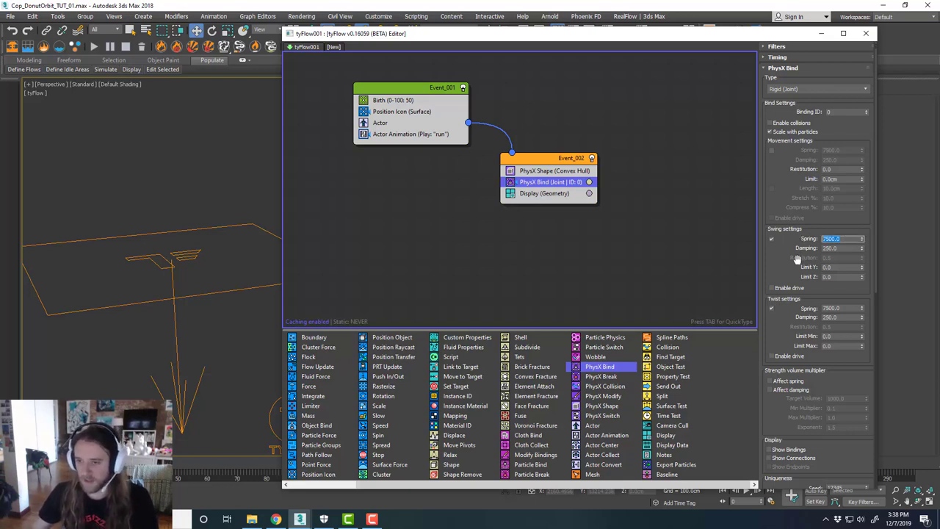
text(50)
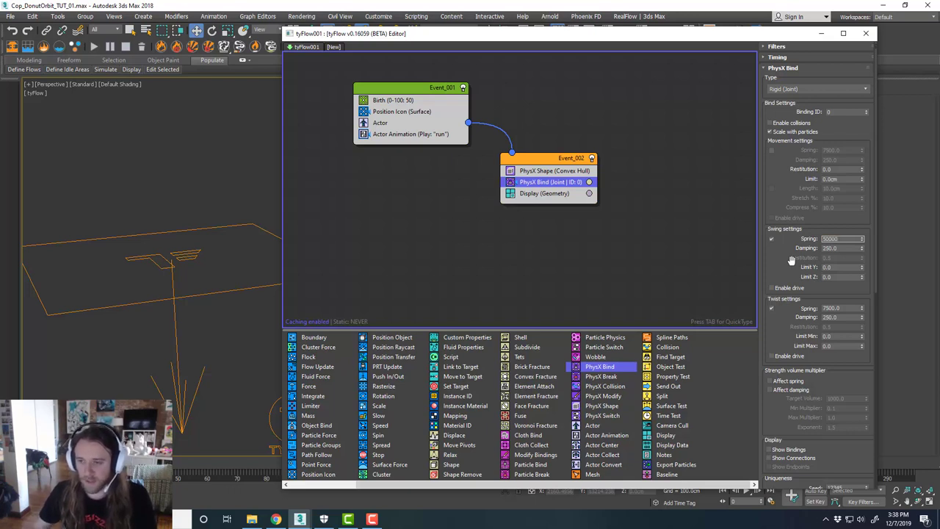
key(Tab)
drag(840, 308, 807, 309)
text(5)
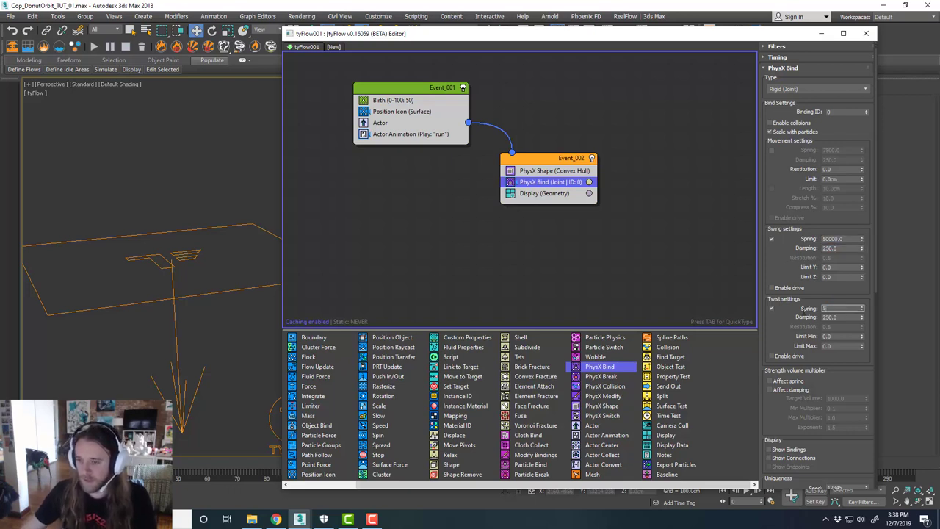
text(0000.0)
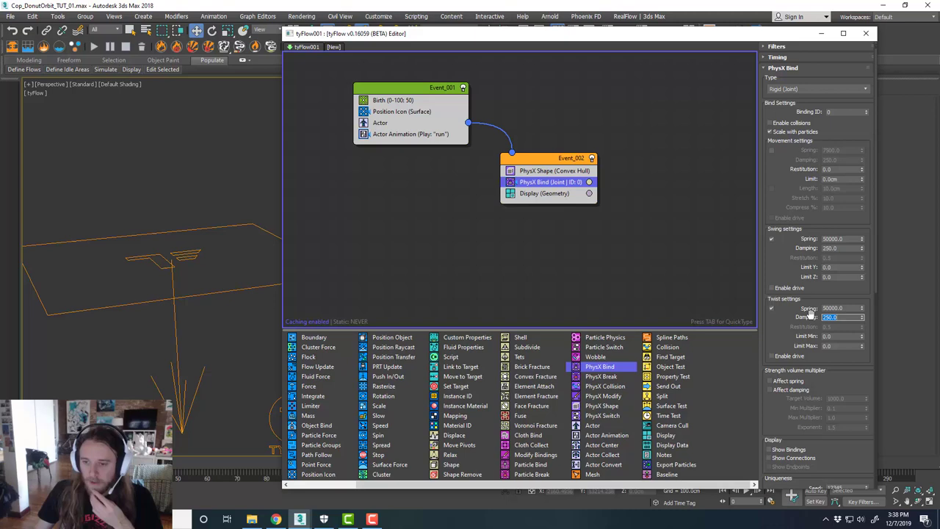
scroll(790, 409, down, 5)
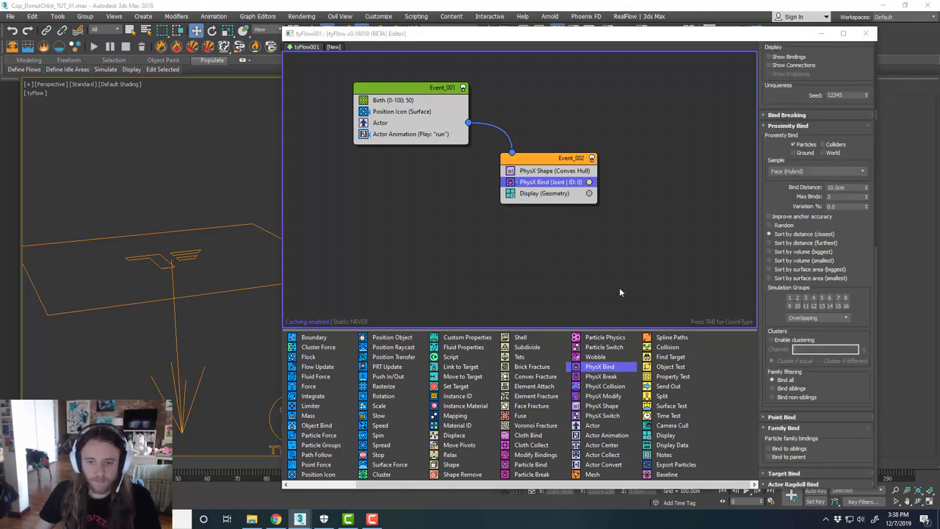
Add a PhysX Collision operator below PhysX Bind and assign the donut as its collider
drag(608, 386, 547, 193)
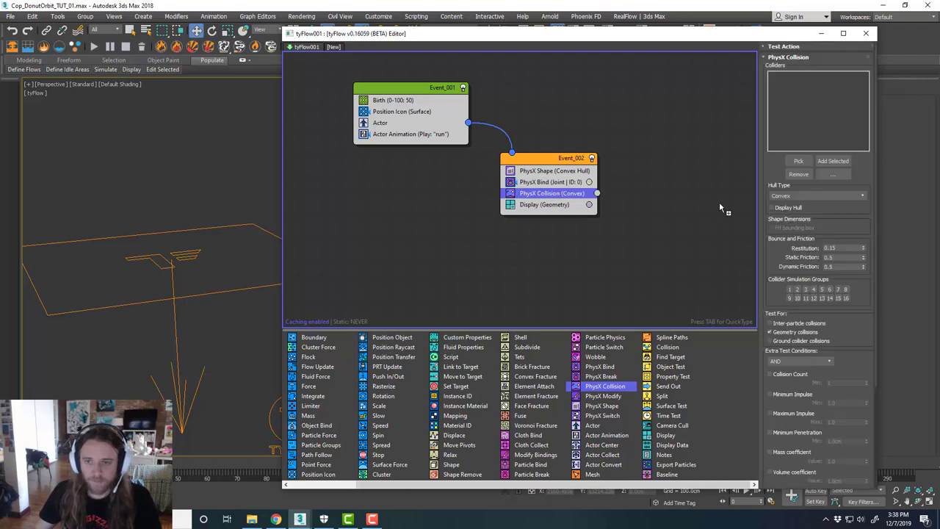
scroll(180, 262, down, 3)
middle_drag(254, 265, 113, 274)
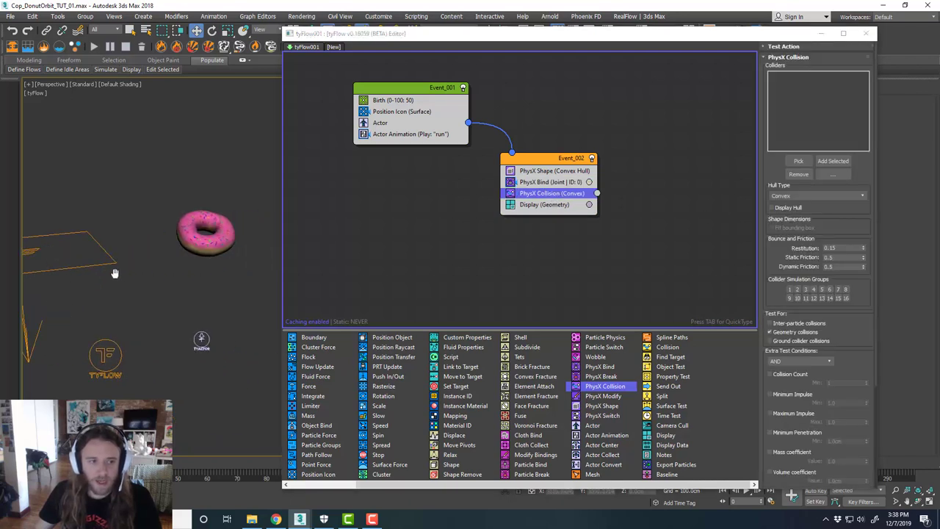
scroll(219, 260, up, 3)
middle_drag(221, 262, 223, 258)
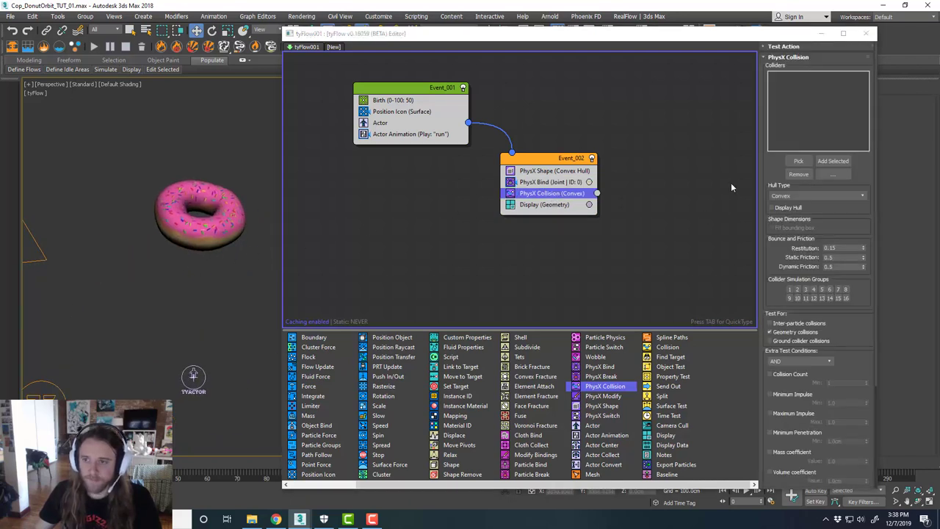
click(798, 161)
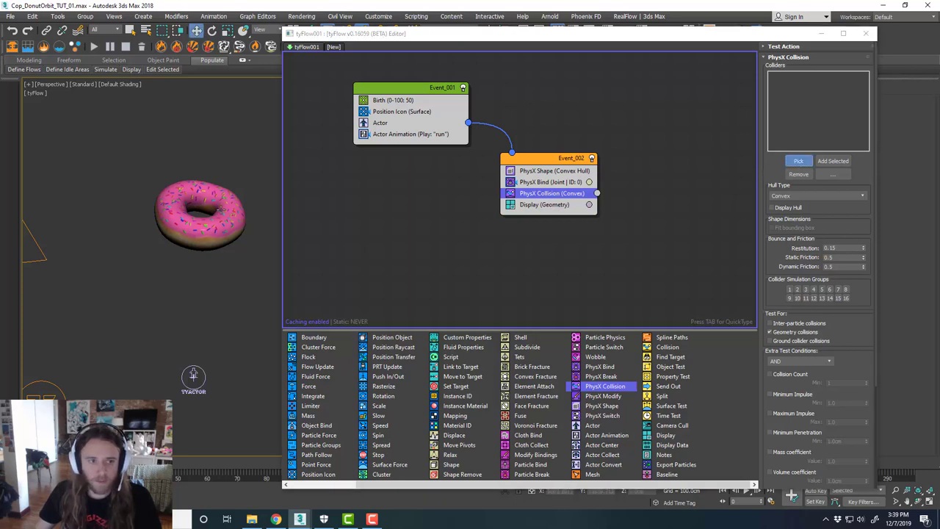
click(233, 208)
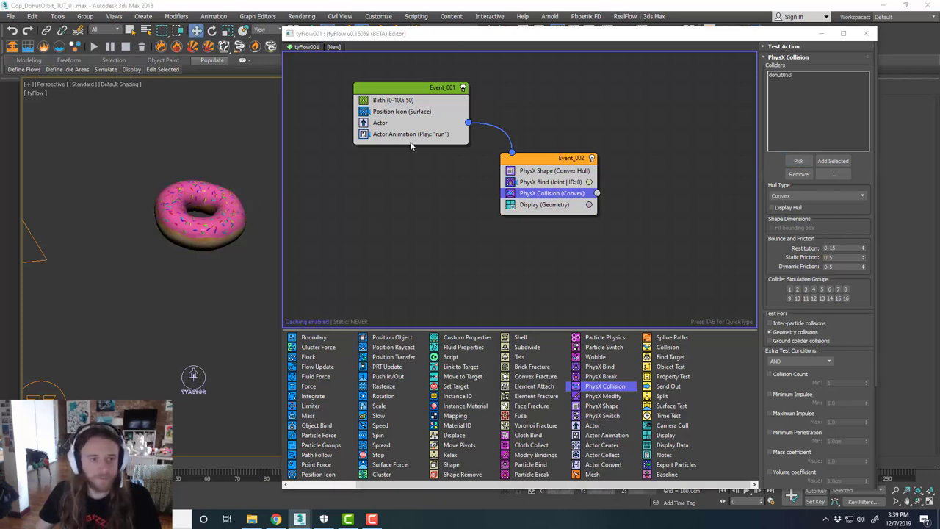
Add a Force operator to Event_002 between PhysX Collision and Display
middle_drag(403, 204, 426, 216)
middle_drag(491, 258, 482, 251)
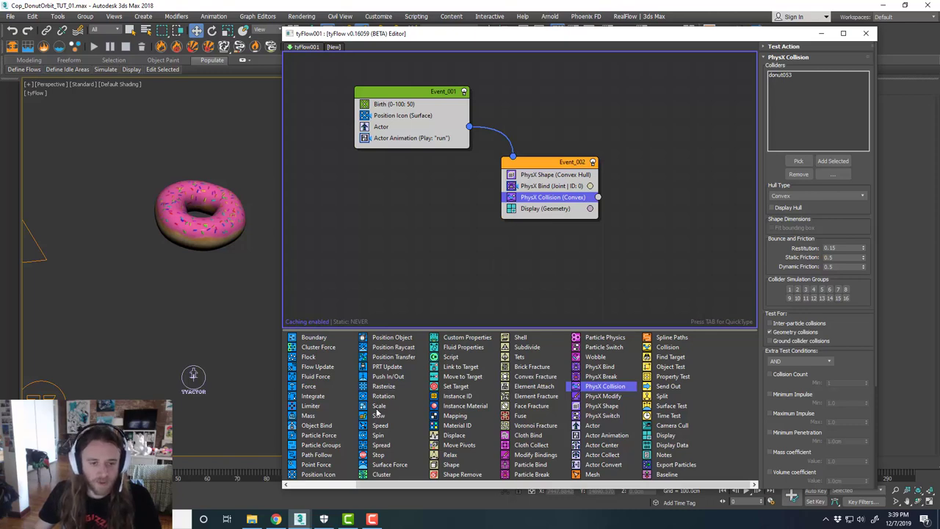
scroll(379, 407, up, 1)
drag(378, 389, 541, 207)
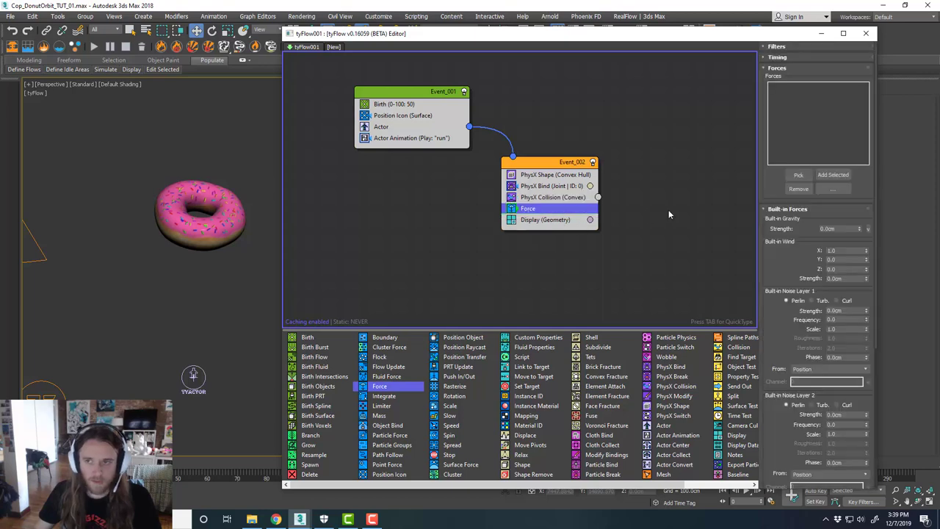
Create a spherical Gravity force around the donut in the top view, with an icon size of about 980 cm
drag(615, 34, 939, 29)
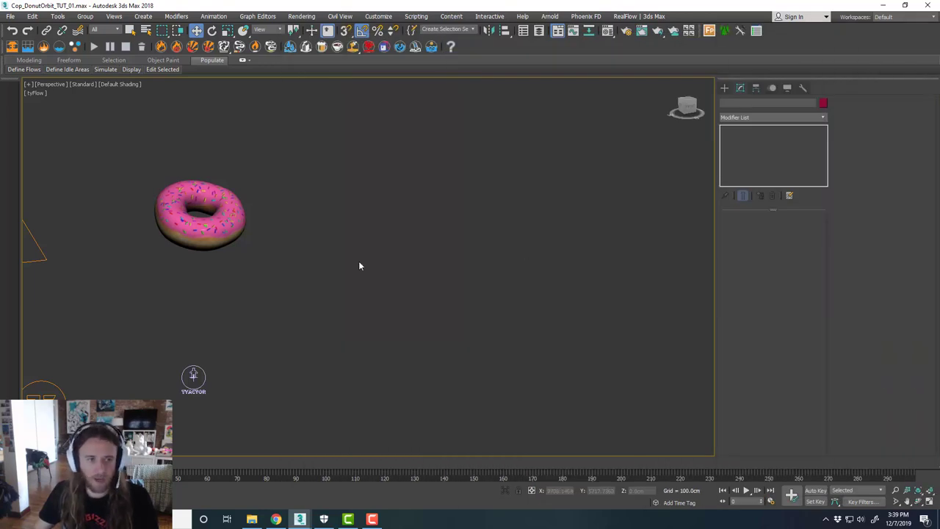
middle_drag(234, 270, 469, 267)
key(alt+w)
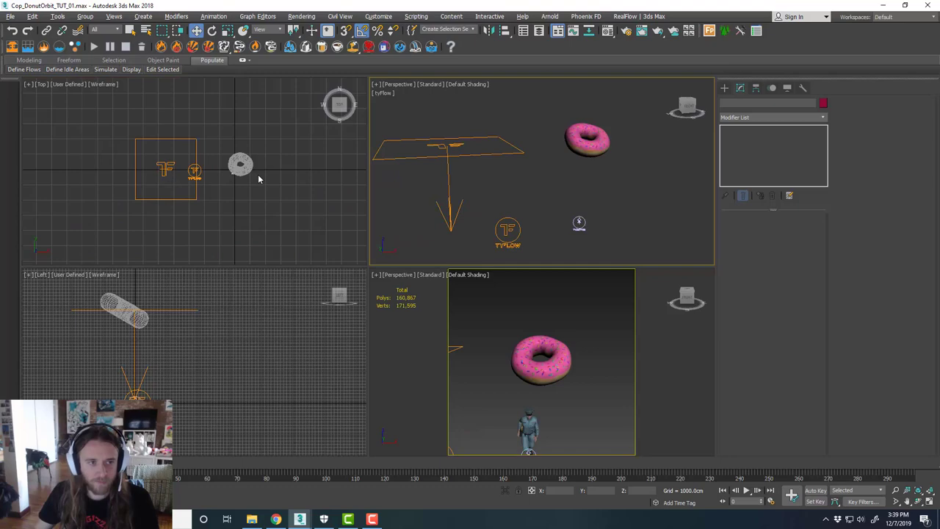
click(260, 176)
key(alt+w)
scroll(528, 270, up, 5)
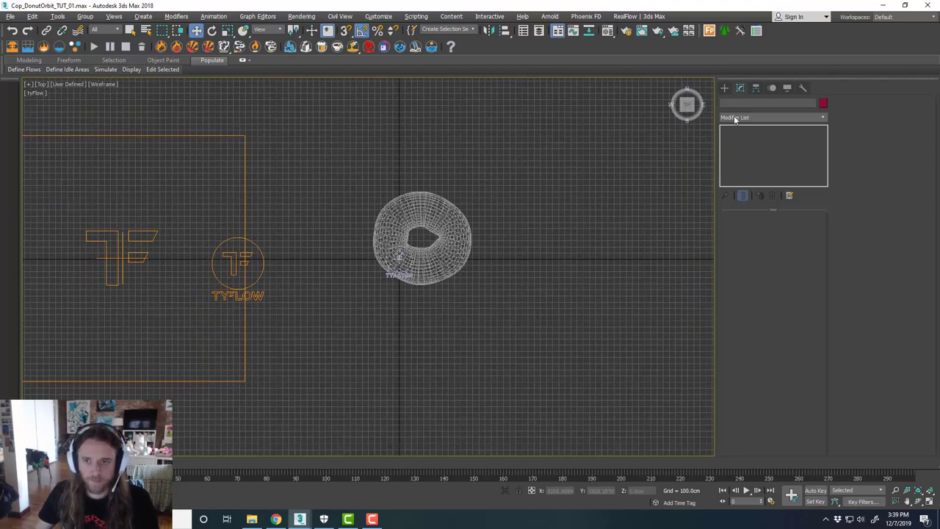
click(724, 88)
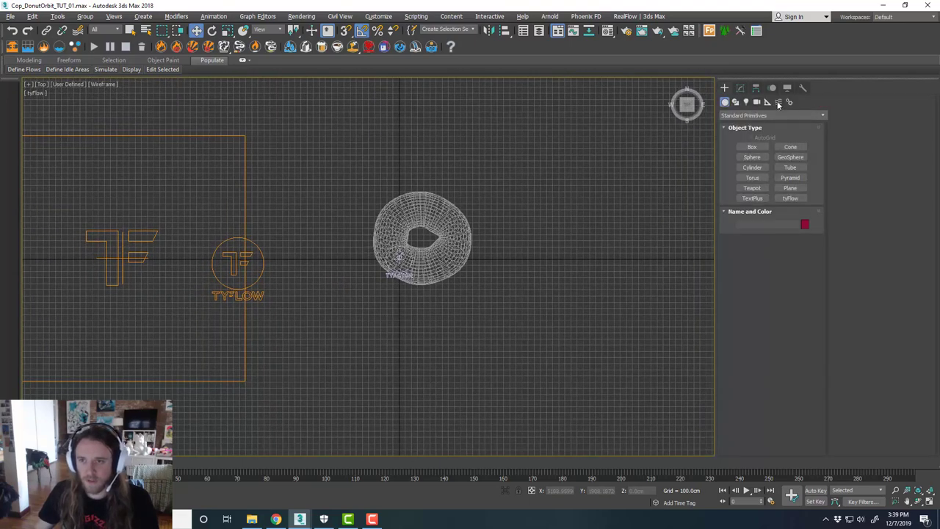
click(777, 102)
click(783, 113)
click(780, 118)
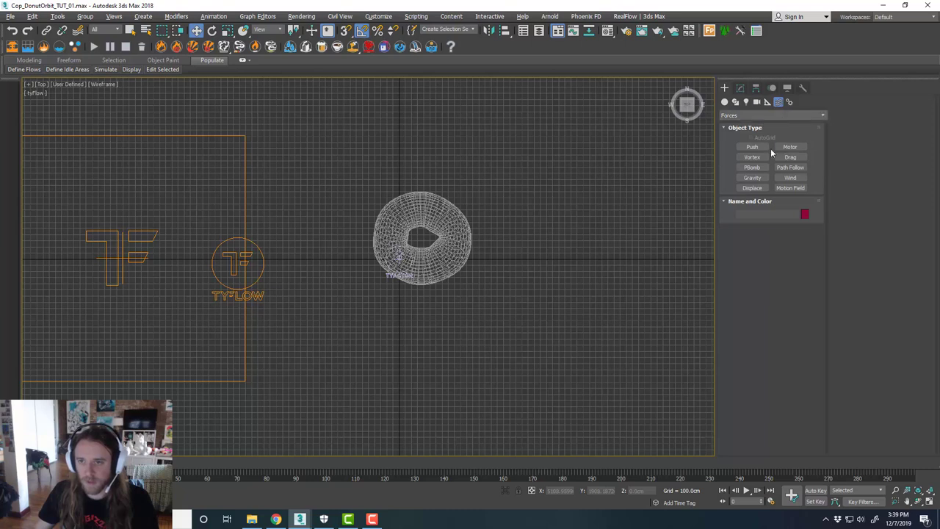
click(752, 178)
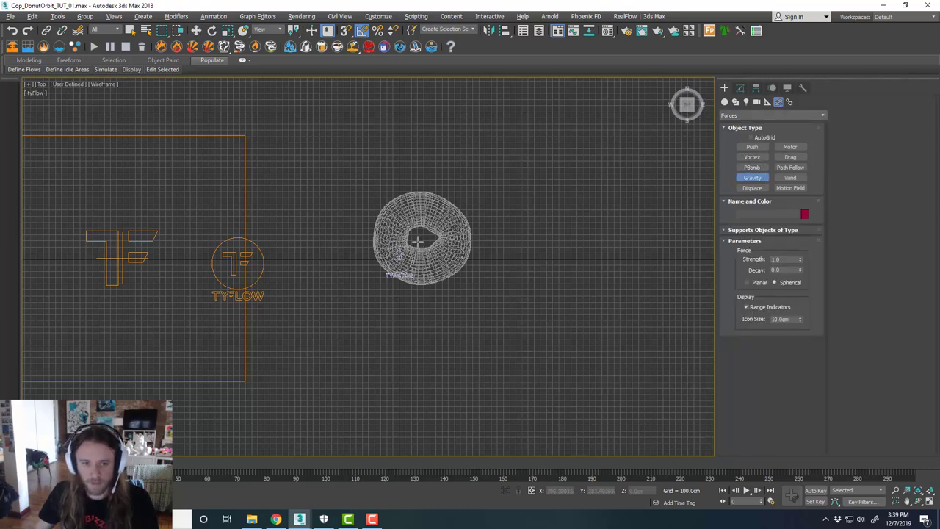
drag(415, 244, 472, 220)
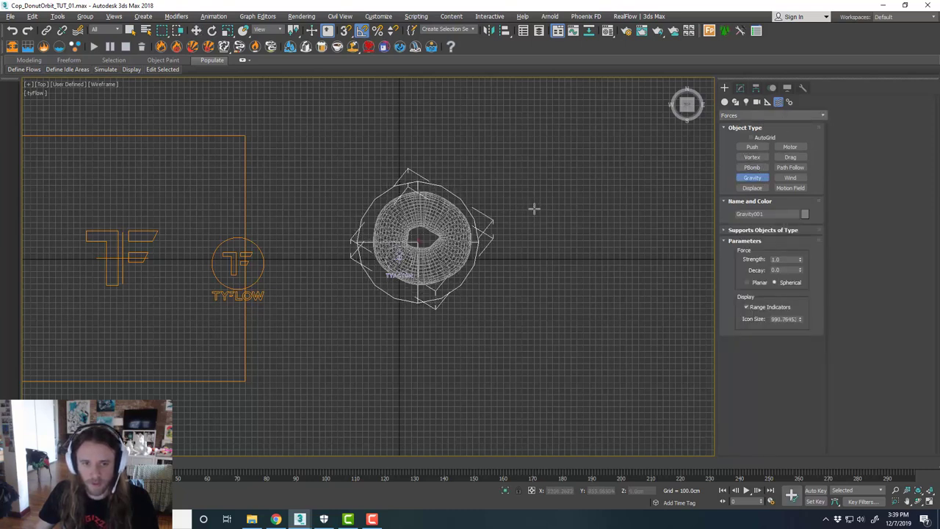
Centre the Gravity force on the donut, raise it to a Z position of about 2964.5 cm, and open its parameters
key(w)
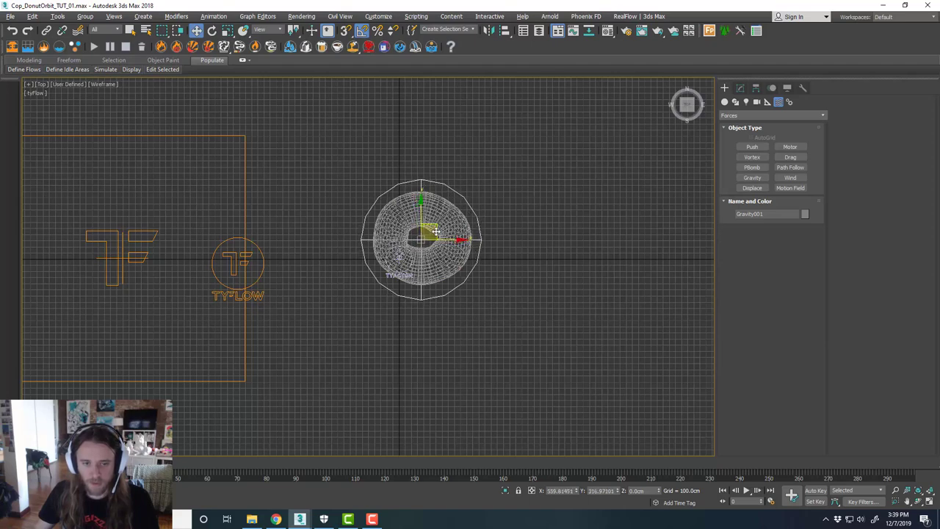
key(alt+w)
key(alt+w)
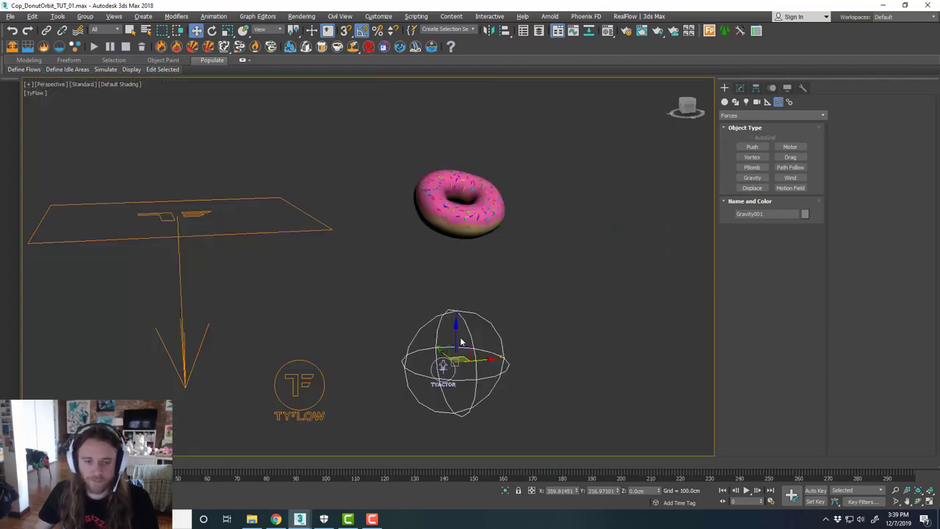
drag(469, 272, 472, 146)
scroll(525, 224, up, 4)
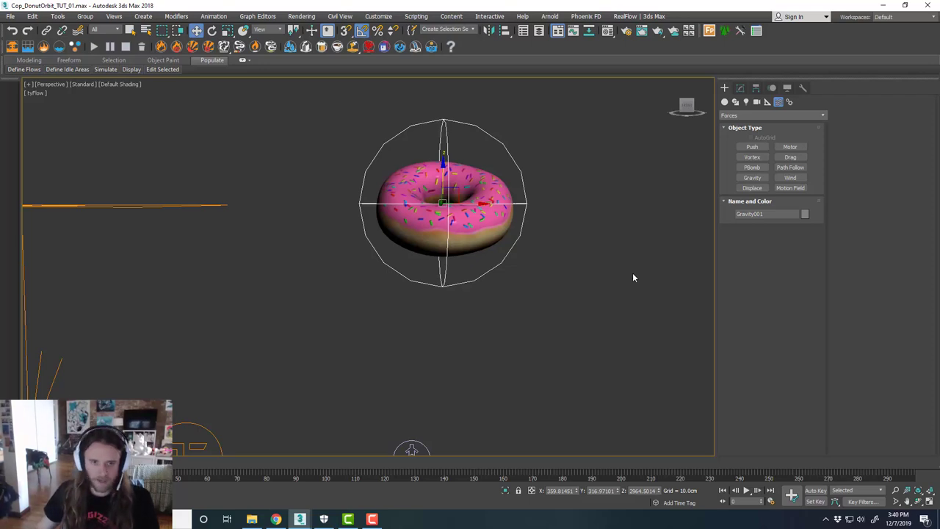
alt+middle_drag(604, 272, 534, 270)
click(740, 87)
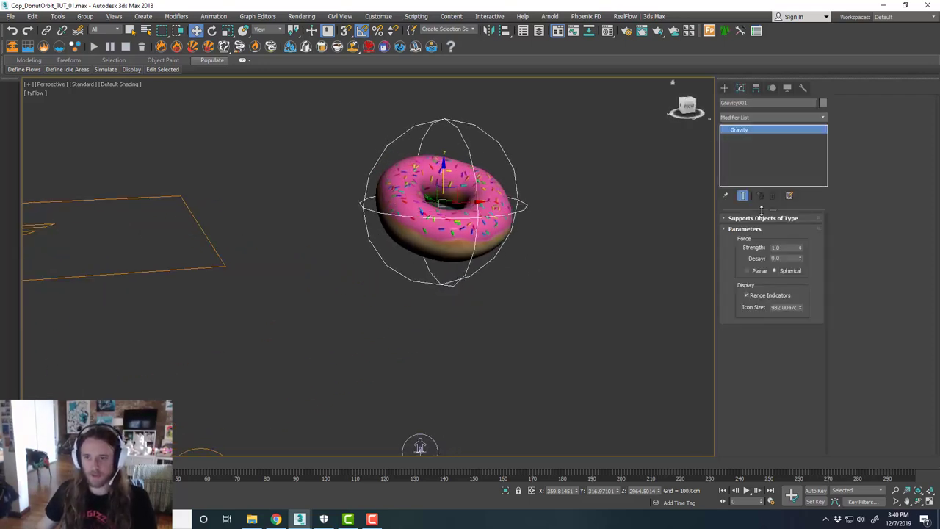
Set the spherical Gravity force's strength to 10
click(780, 248)
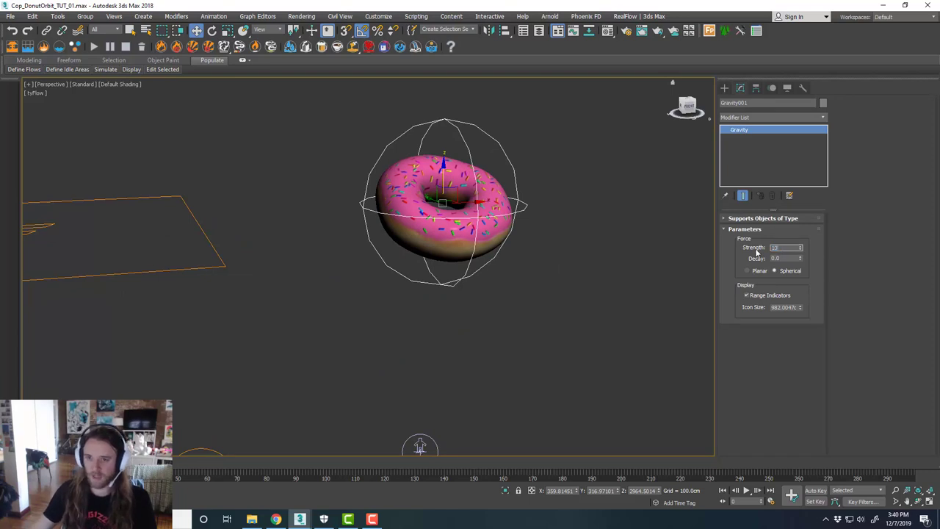
text(10)
key(Return)
Bring the tyFlow editor back, narrow it beside the donut view, and add the selected Gravity force to the Force operator
alt+middle_drag(543, 341, 477, 334)
scroll(511, 339, down, 3)
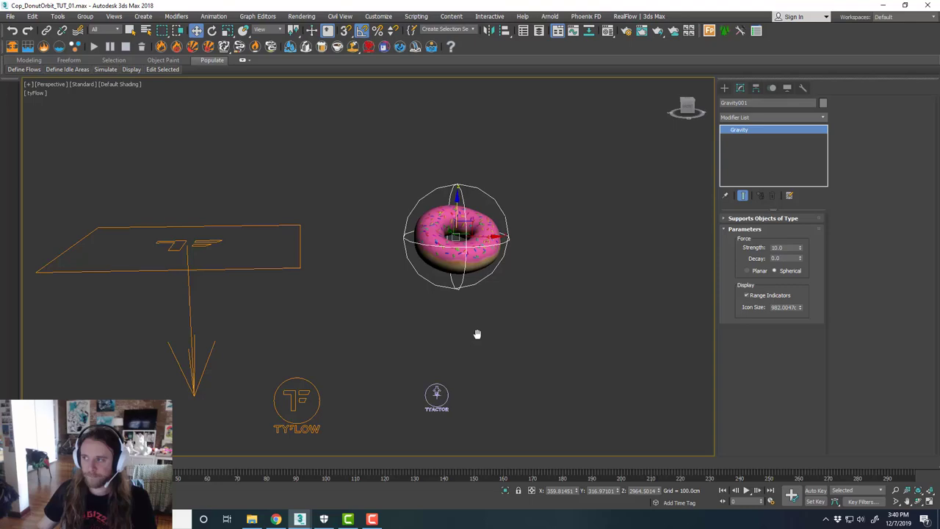
drag(939, 68, 549, 51)
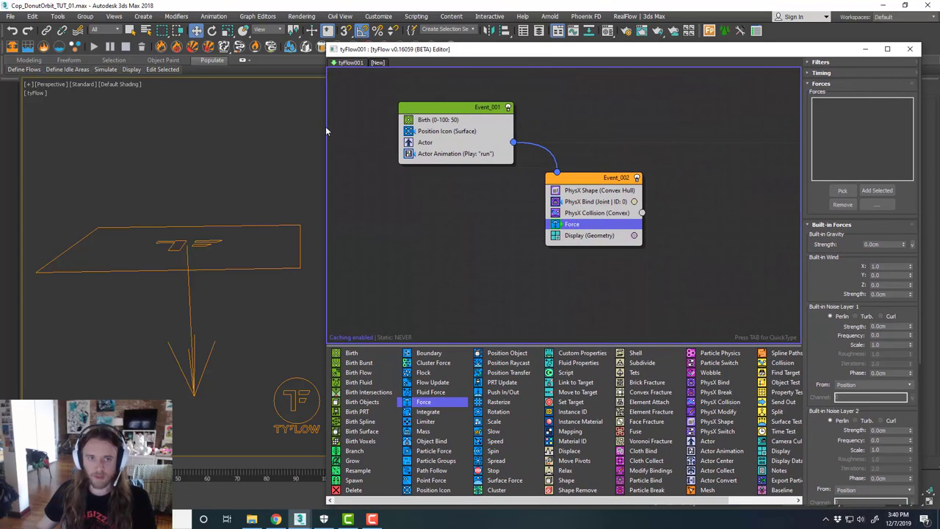
drag(326, 127, 441, 130)
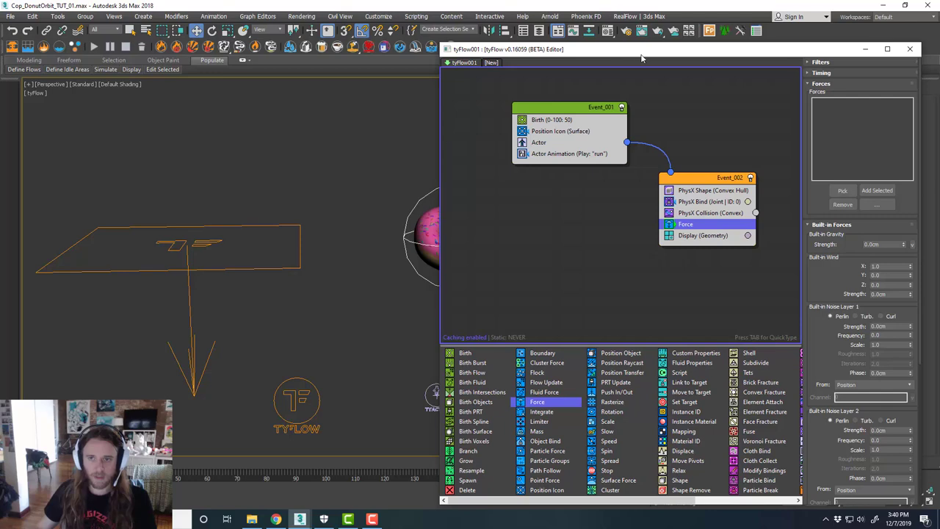
drag(640, 53, 643, 46)
click(881, 182)
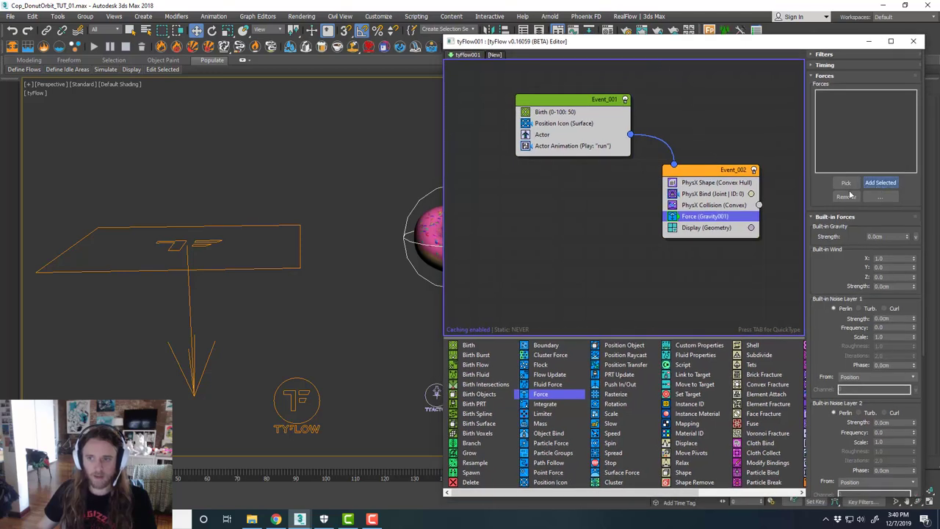
Play the simulation to frame 20 and examine the running officers beside the donut
middle_drag(377, 248, 274, 247)
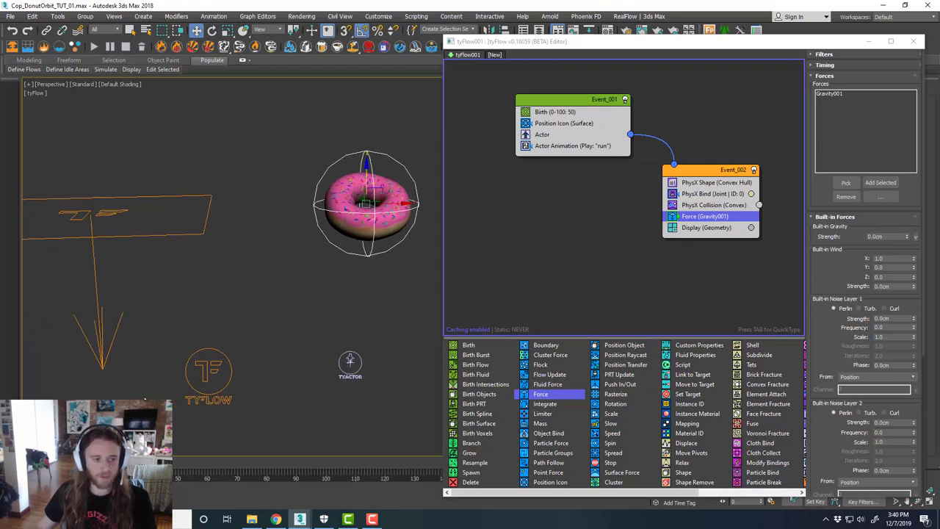
key(slash)
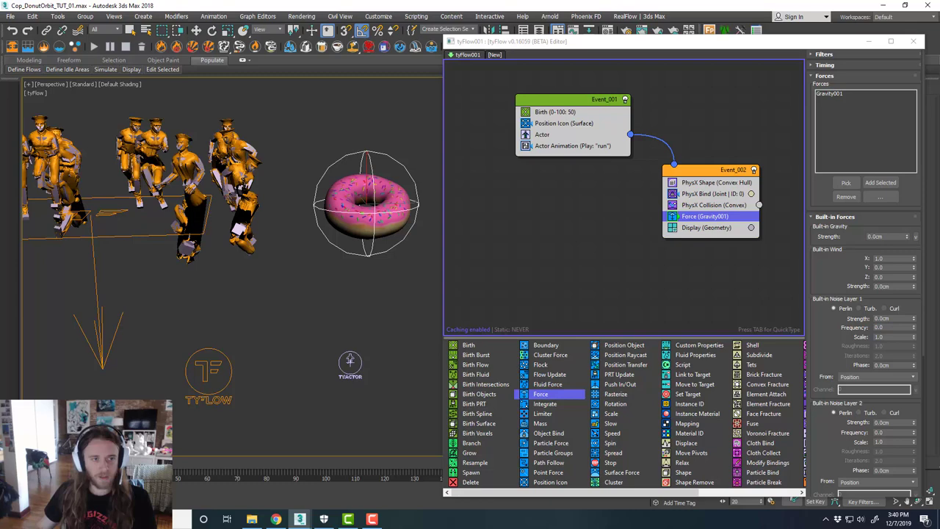
key(slash)
click(218, 238)
scroll(217, 234, up, 2)
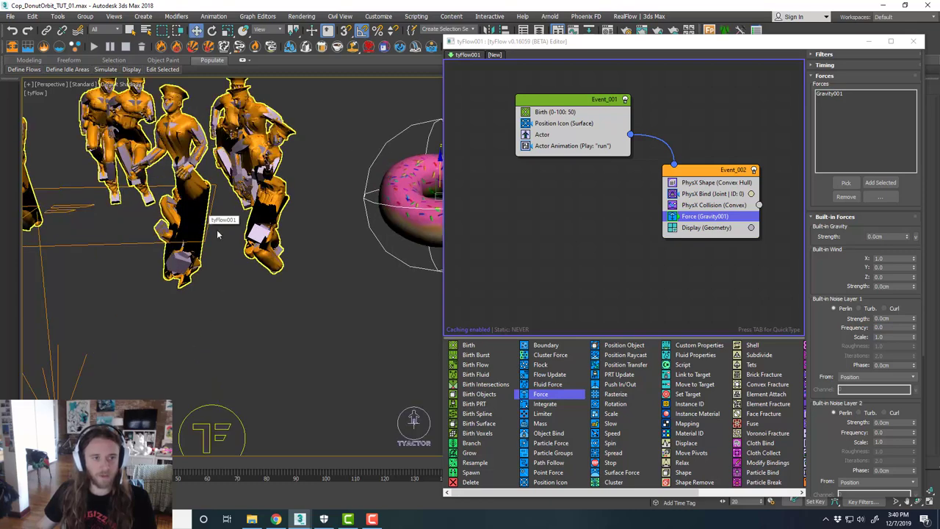
Disable the Display operator in Event_002
click(675, 230)
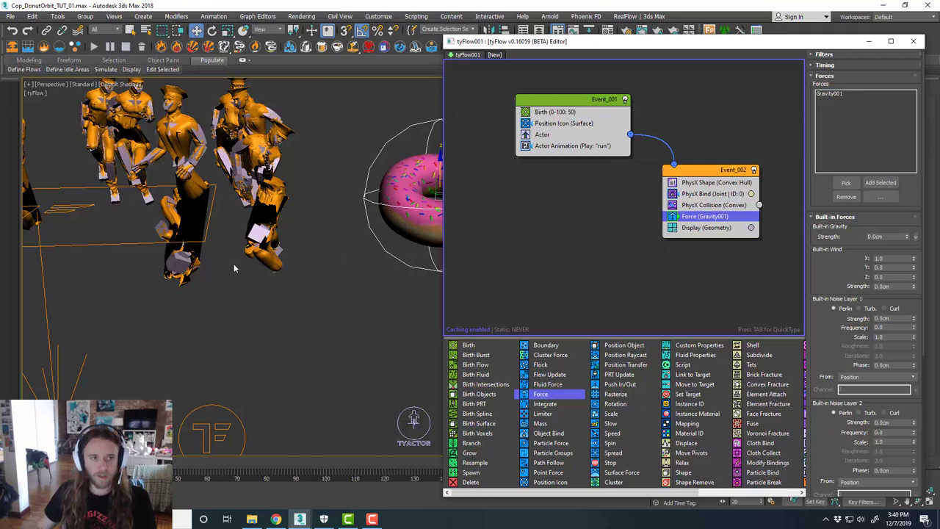
click(662, 233)
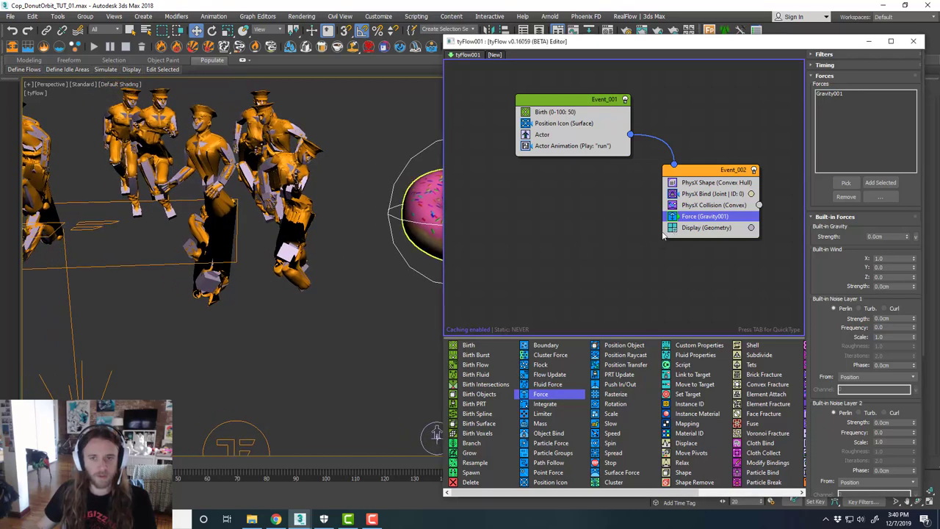
alt+middle_drag(225, 374, 272, 386)
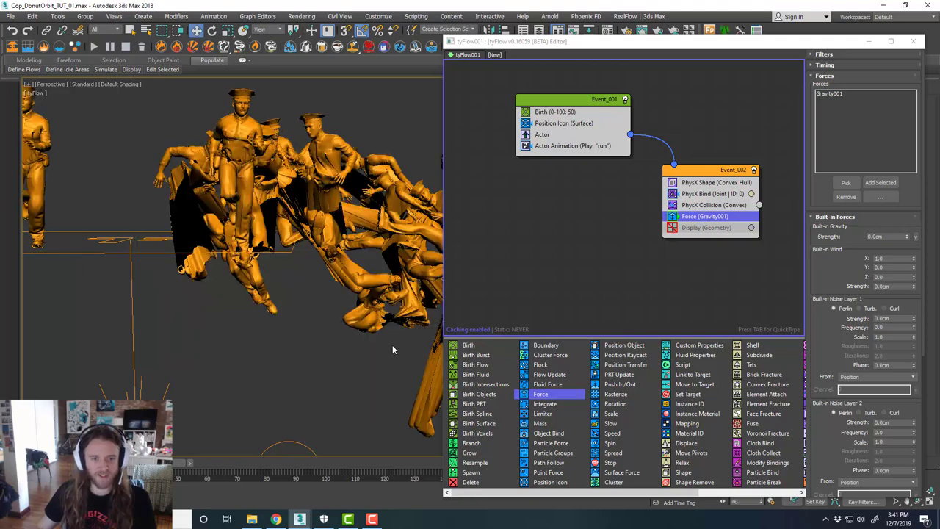
Examine the simulated officers around the donut up close and return the timeline to frame 0
scroll(392, 344, down, 3)
middle_drag(366, 299, 305, 325)
scroll(371, 338, up, 3)
middle_drag(371, 338, 287, 330)
scroll(319, 295, up, 3)
scroll(383, 300, down, 3)
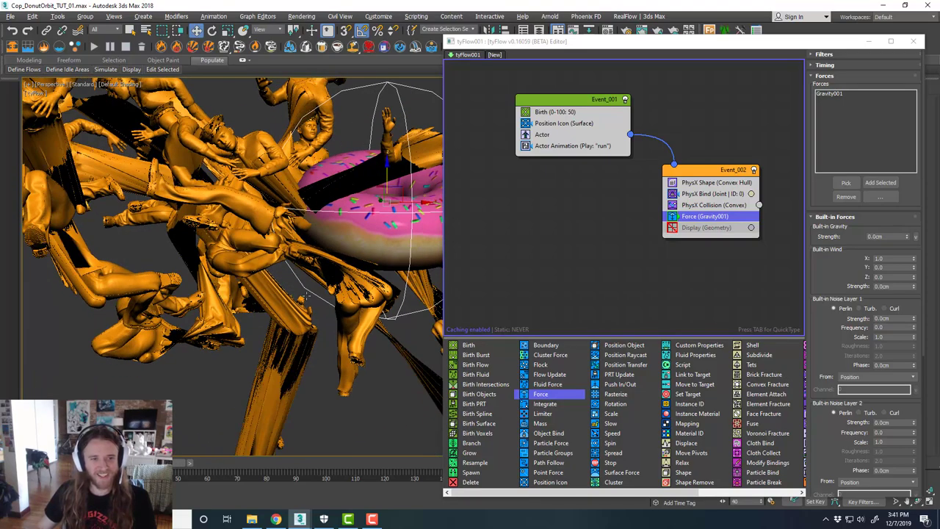
middle_drag(254, 298, 293, 301)
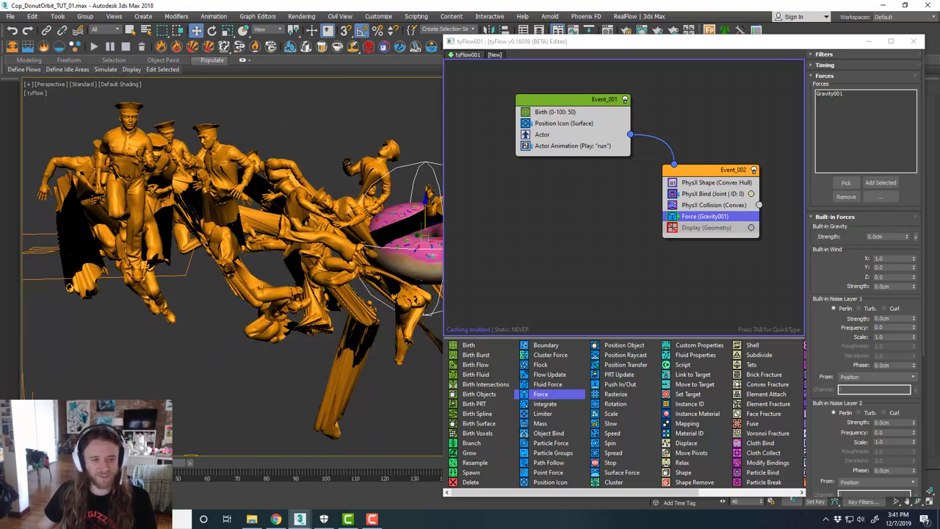
drag(155, 462, 37, 462)
middle_drag(216, 288, 309, 302)
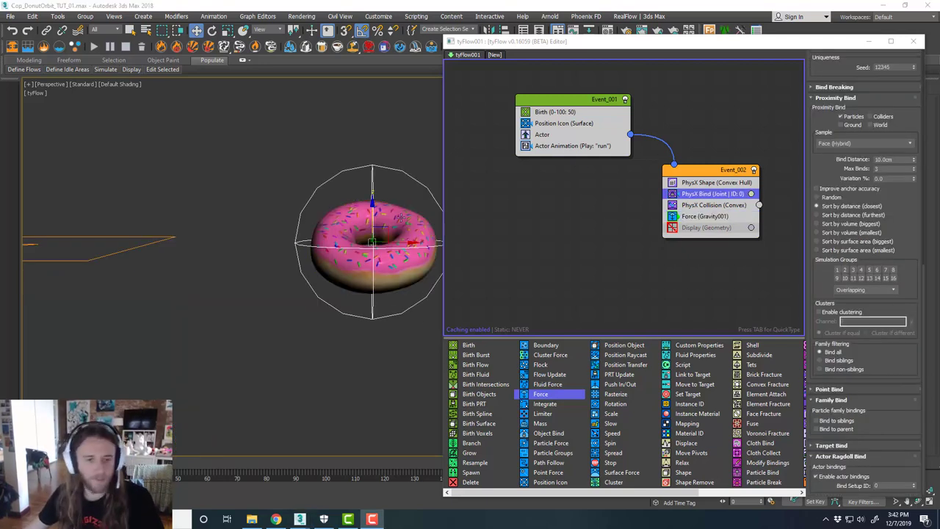
Switch Enable actor bindings off and back on in PhysX Bind's Actor Ragdoll Bind settings
middle_drag(285, 265, 313, 269)
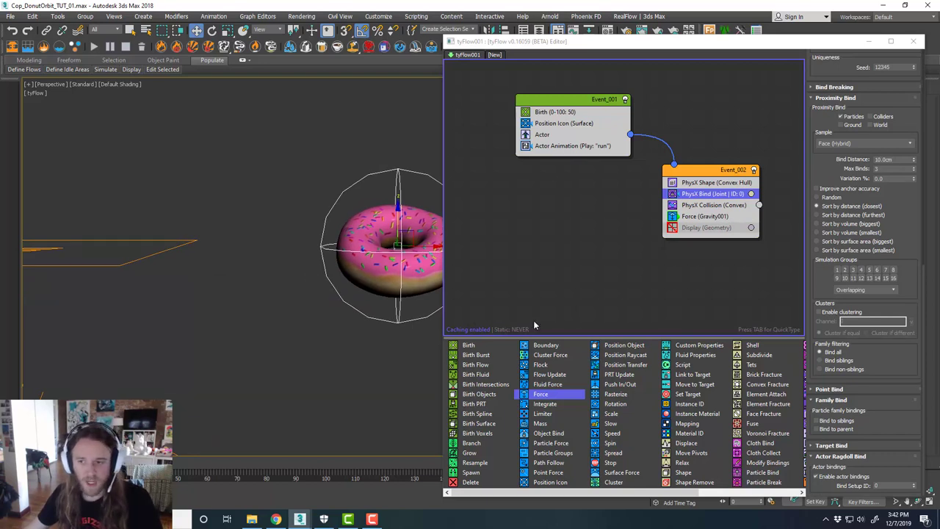
scroll(876, 445, up, 2)
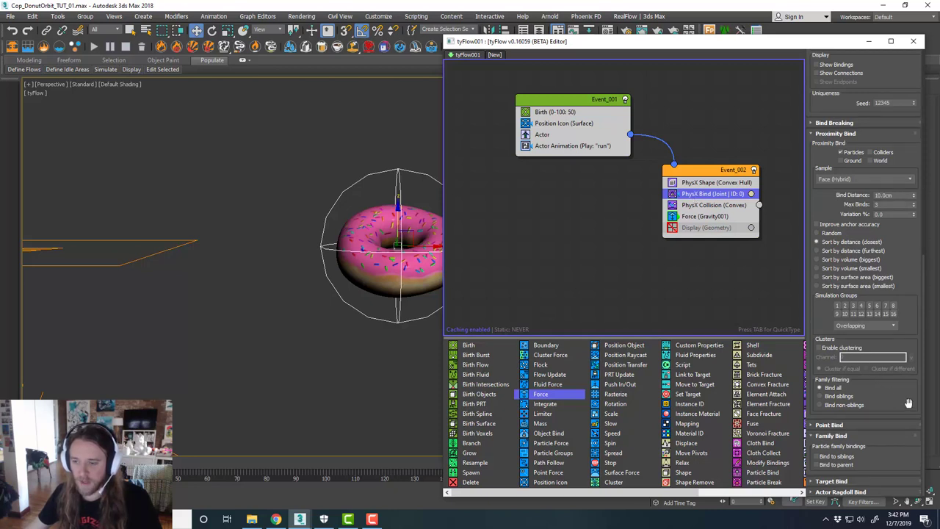
click(845, 492)
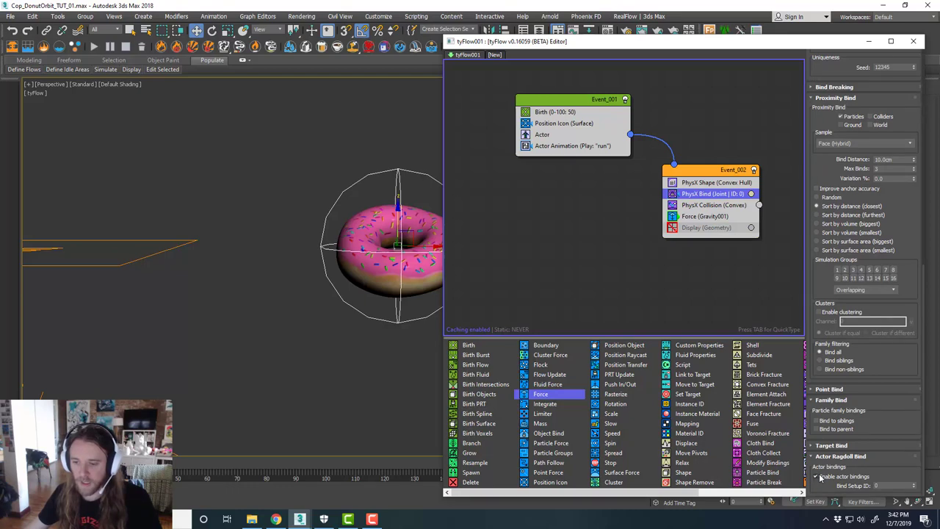
click(816, 477)
click(817, 477)
Run the simulation through to frame 79 and move the tyFlow editor off the viewport to view the officers around the donut
drag(755, 58, 749, 42)
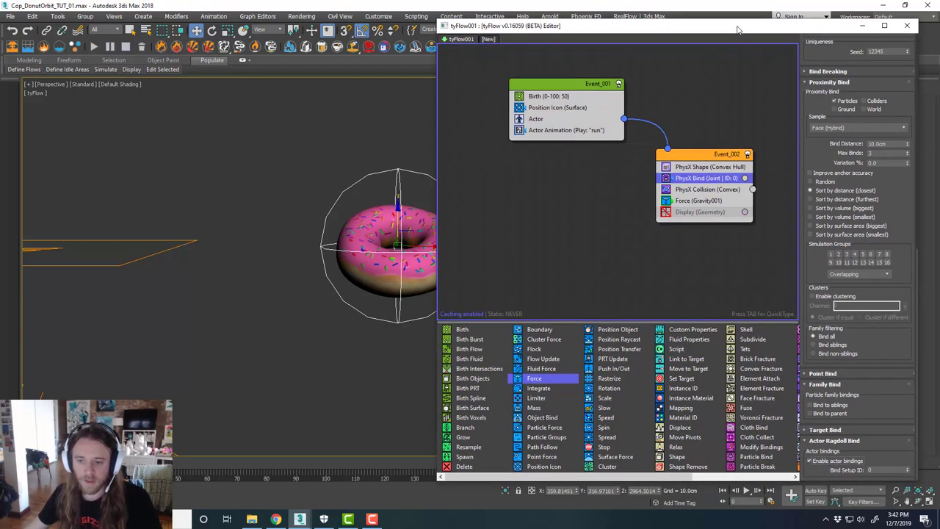
click(225, 350)
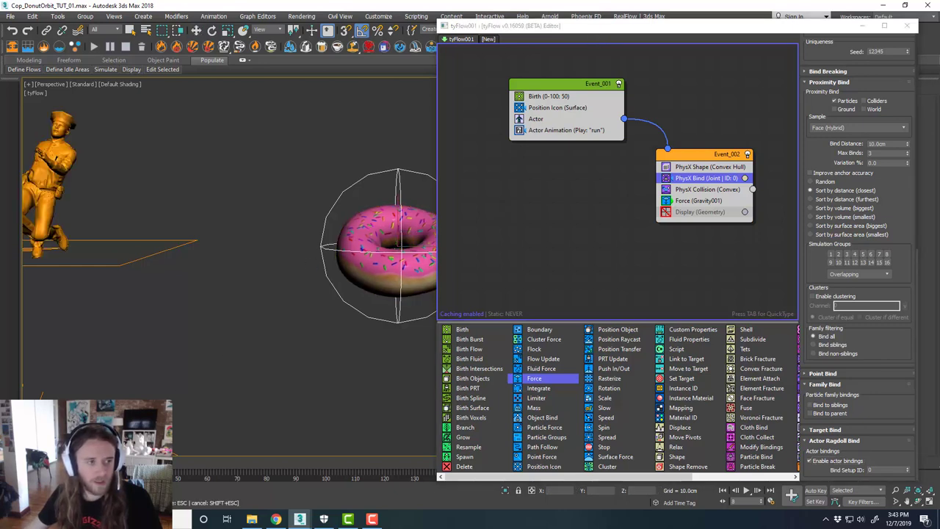
drag(174, 465, 185, 464)
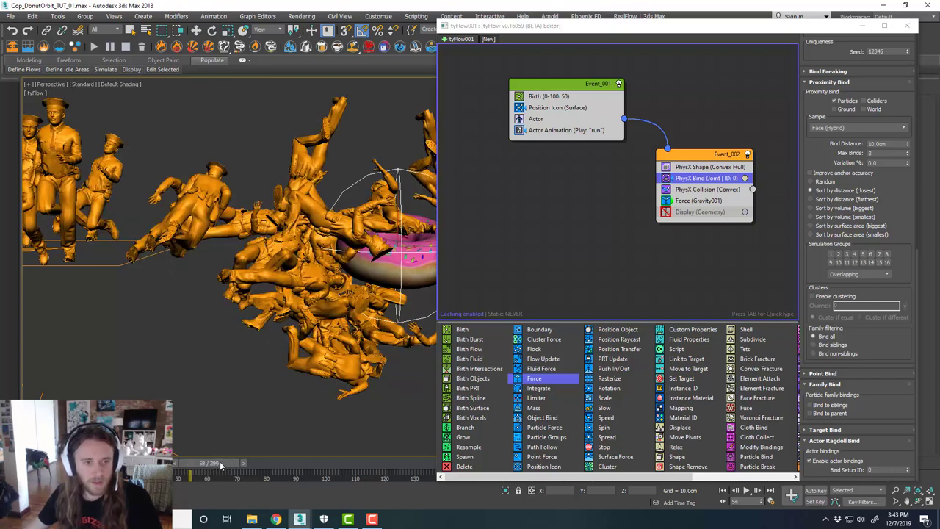
drag(226, 465, 272, 474)
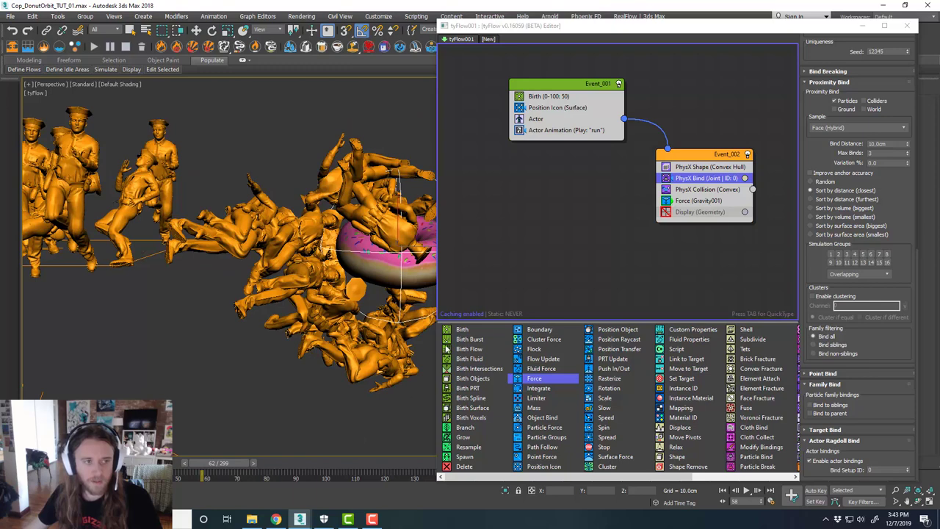
key(/)
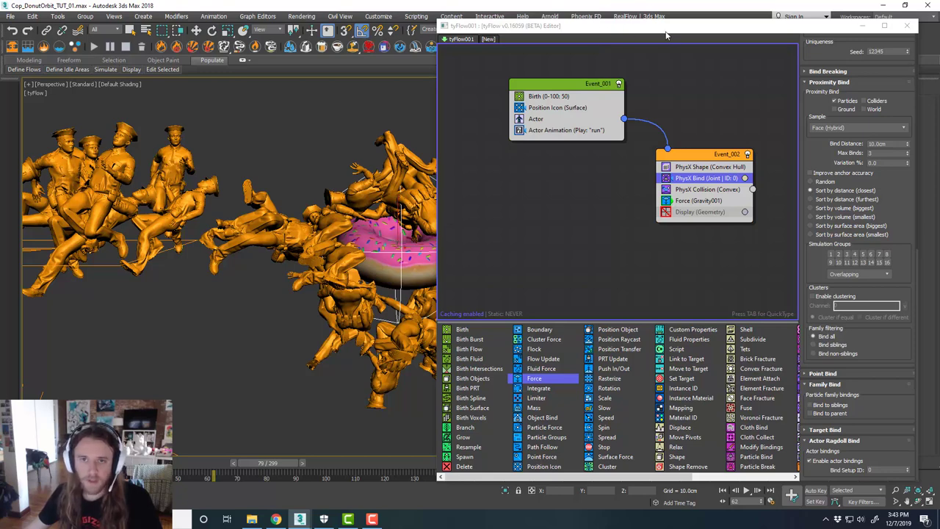
drag(666, 34, 939, 35)
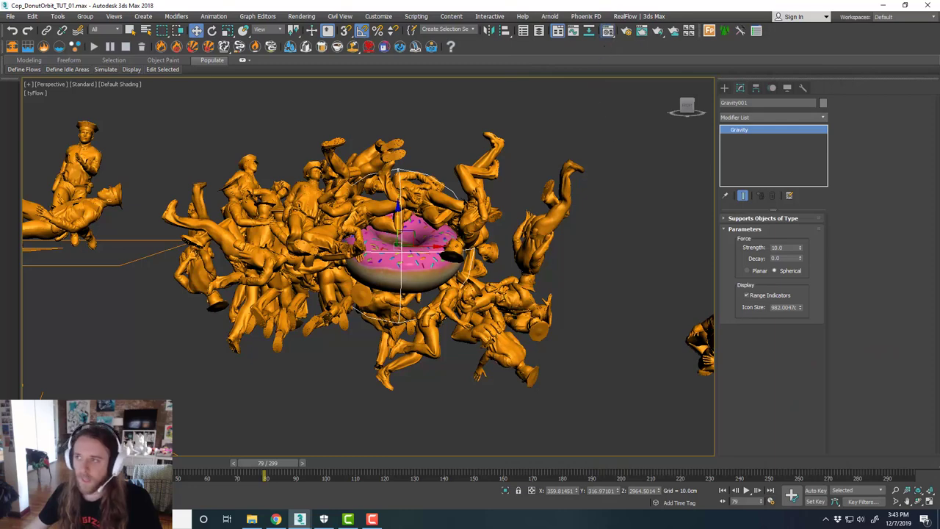
Assign the officers' 19-slot Multi/Sub-Object material to the tyFlow object and deselect it
key(m)
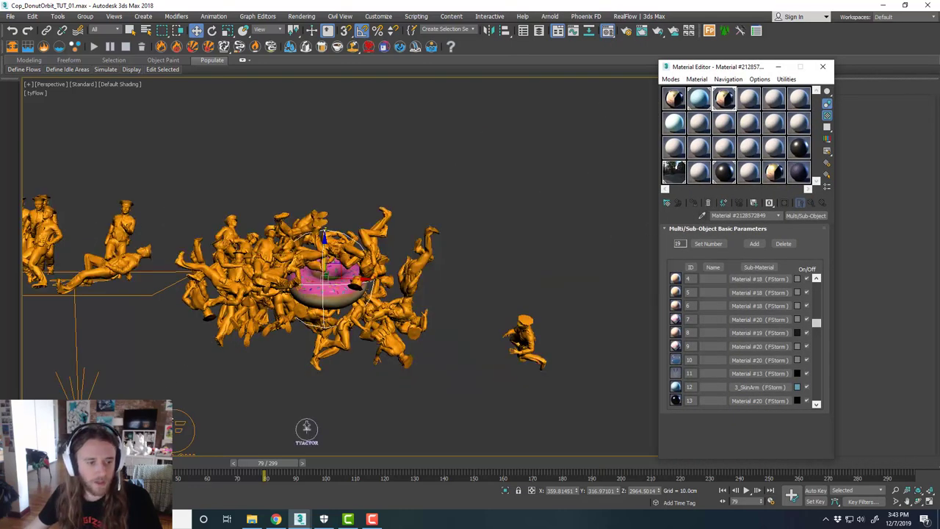
click(306, 428)
click(693, 203)
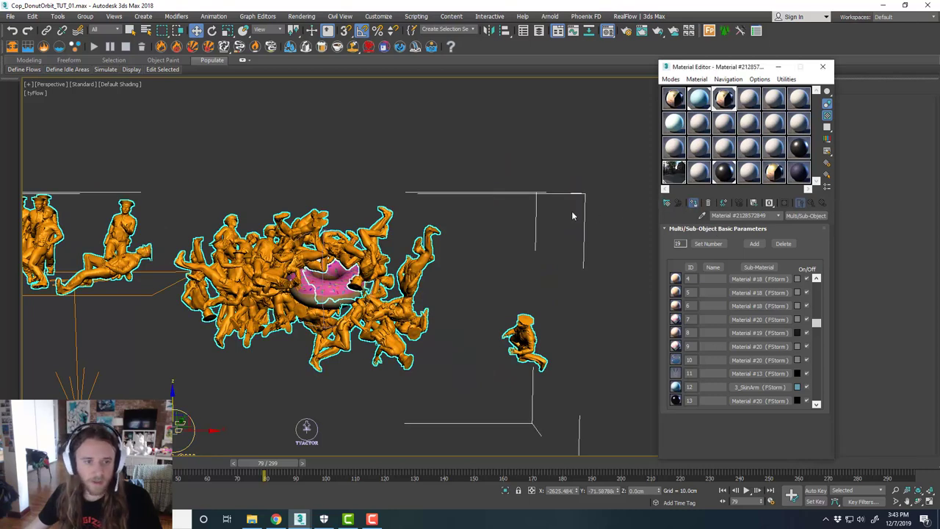
click(506, 220)
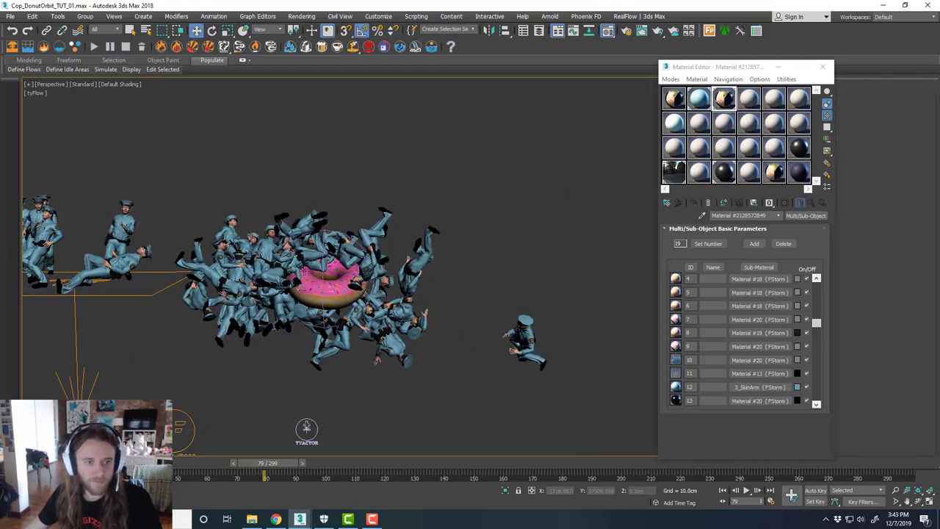
Examine the textured officers around the donut at frame 79 from several angles and distances
scroll(316, 265, up, 3)
middle_drag(330, 259, 439, 222)
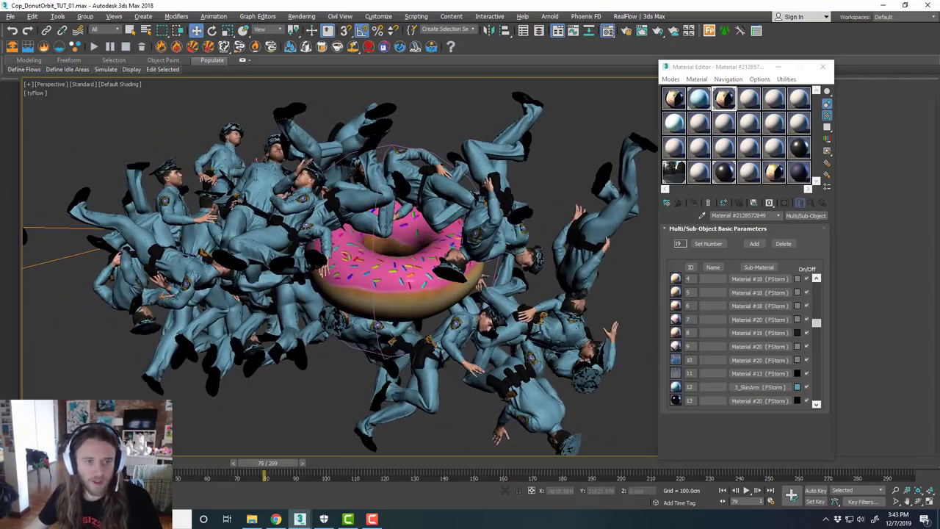
scroll(301, 268, up, 3)
alt+middle_drag(301, 268, 406, 204)
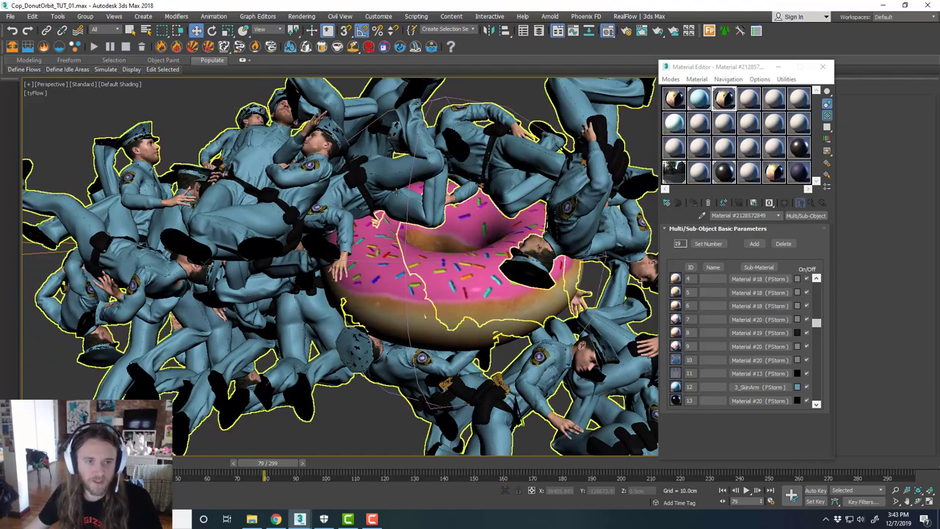
scroll(414, 238, down, 3)
alt+middle_drag(471, 237, 440, 265)
scroll(386, 157, up, 3)
alt+middle_drag(385, 157, 381, 193)
scroll(385, 188, down, 3)
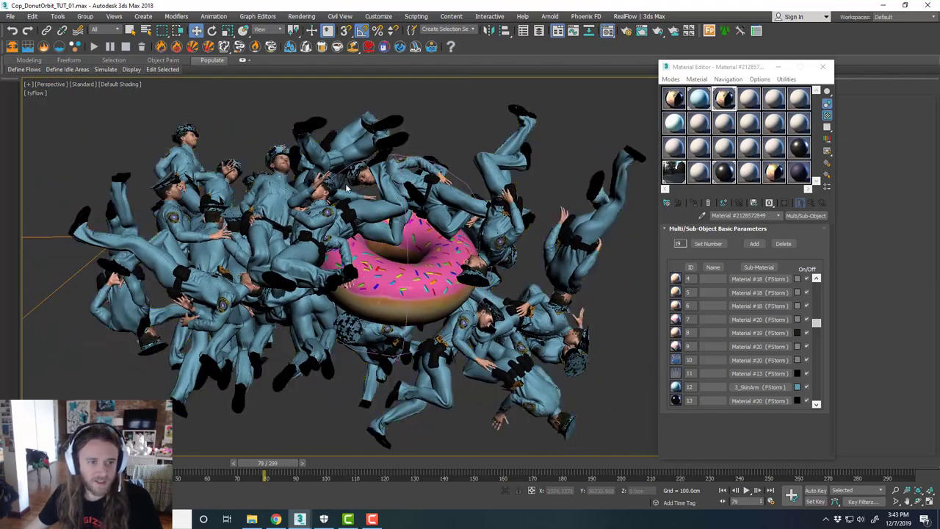
scroll(389, 153, down, 4)
scroll(420, 191, up, 3)
alt+middle_drag(392, 301, 479, 225)
Close the Material Editor and maximize the Top viewport
key(alt+w)
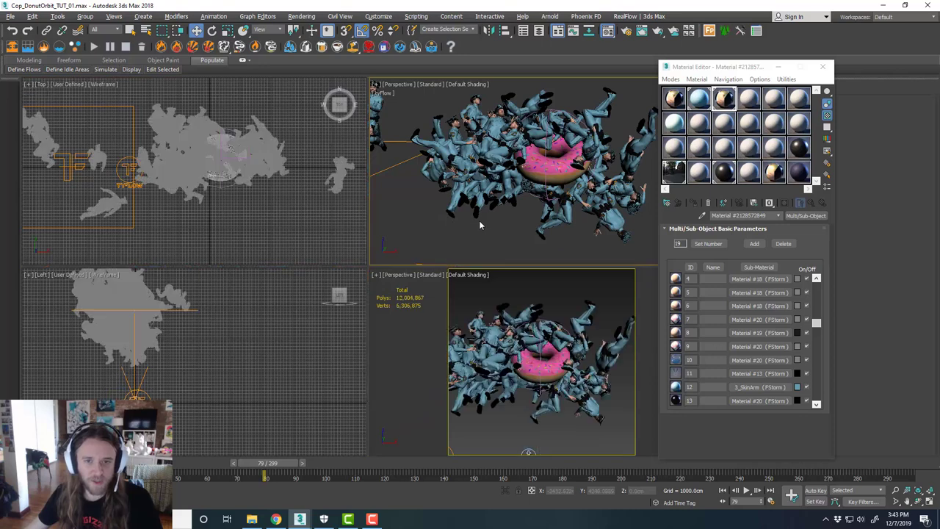
key(m)
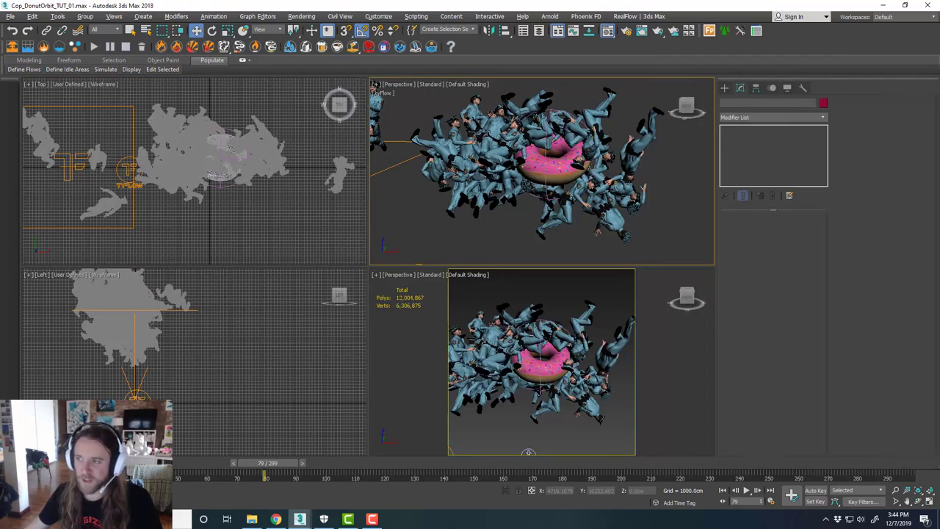
click(498, 286)
click(286, 194)
key(alt+w)
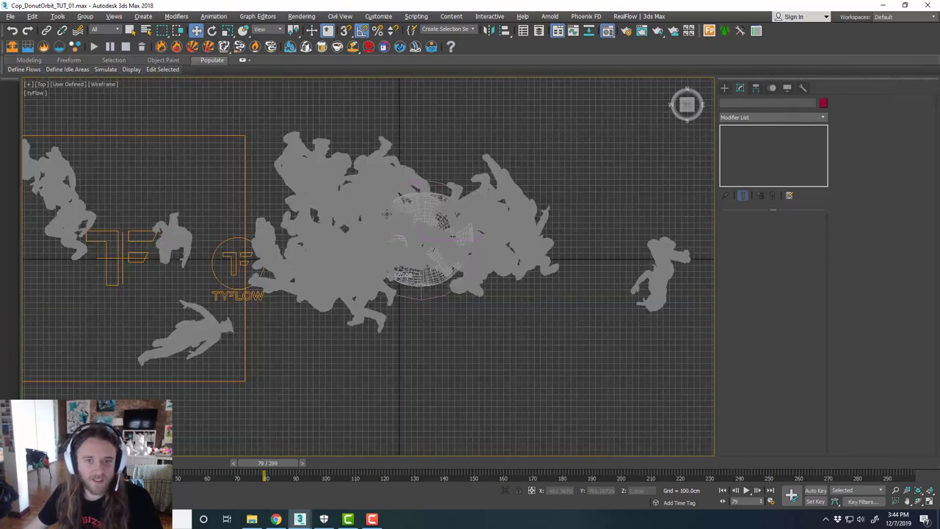
Create a targeted FStorm camera in the Top view, placed in front of the officers and aimed at the donut
scroll(386, 213, down, 3)
click(724, 88)
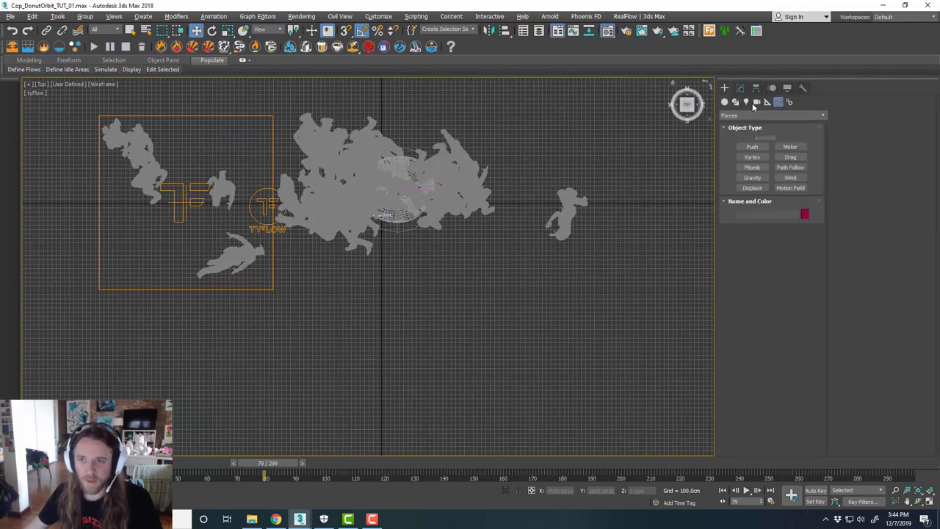
click(756, 102)
click(758, 115)
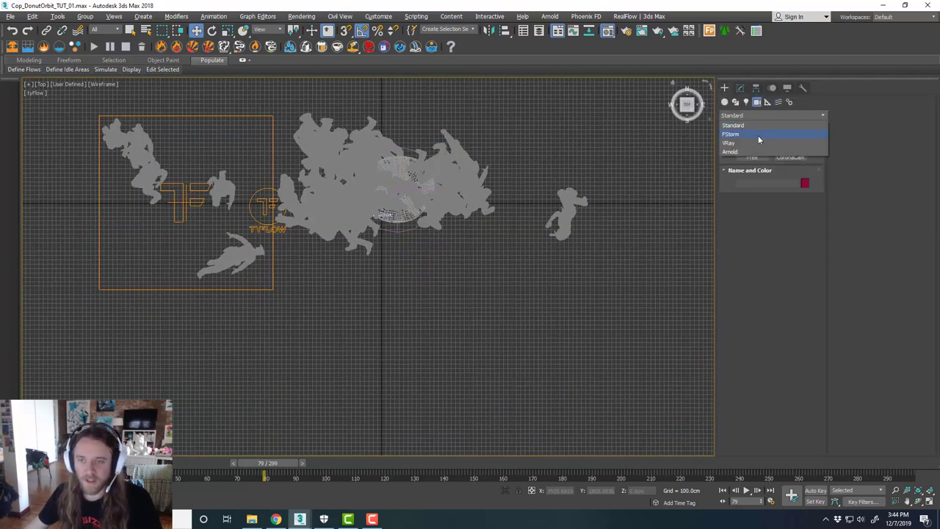
click(758, 136)
click(757, 147)
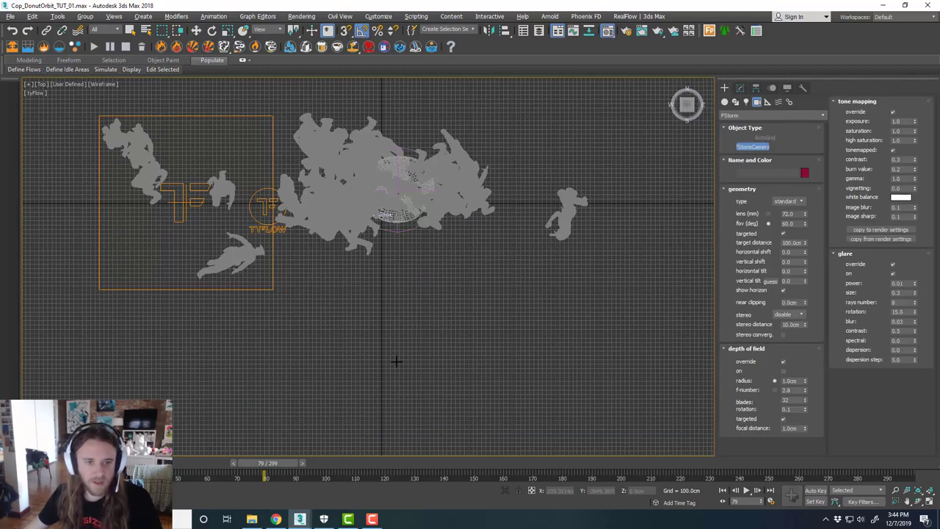
drag(396, 367, 397, 213)
right_click(437, 233)
scroll(399, 193, up, 5)
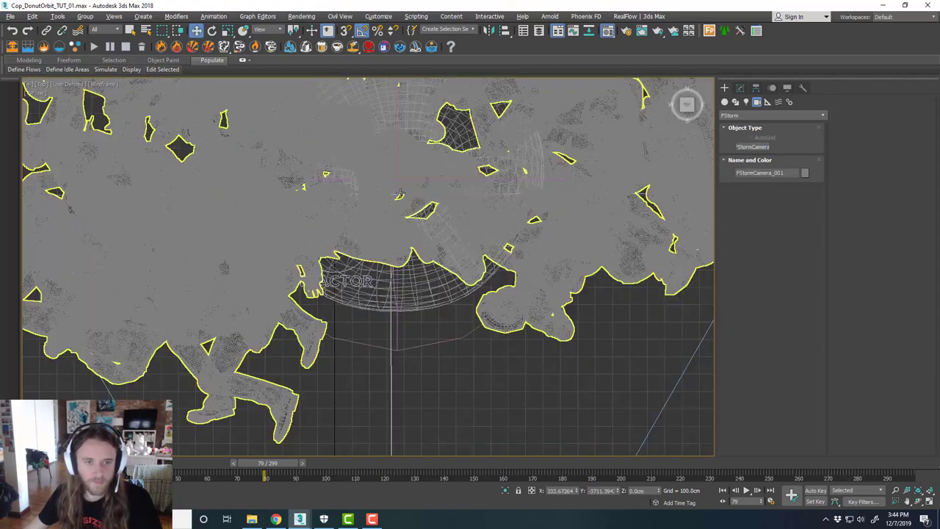
scroll(399, 193, down, 4)
scroll(400, 194, down, 3)
Maximize the Perspective viewport that shows safe frames and switch it to the view through the new FStorm camera
key(alt+w)
right_click(507, 301)
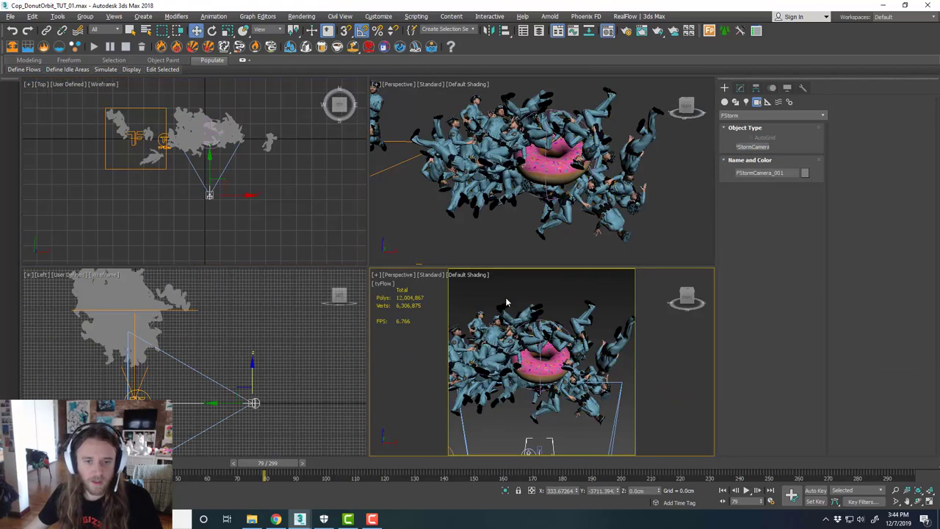
key(alt+w)
click(51, 84)
mouse_move(162, 94)
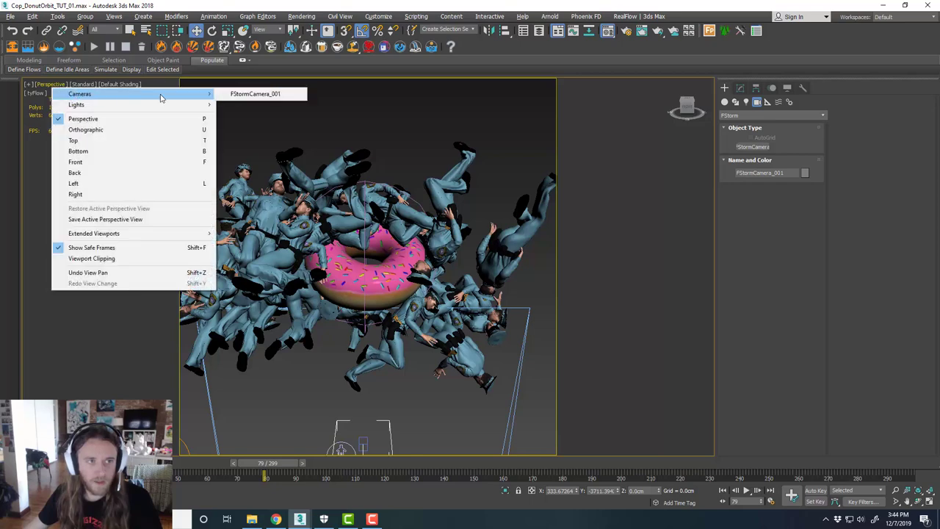
click(257, 94)
Select the FStorm camera together with its target and set their X position to 0
click(60, 85)
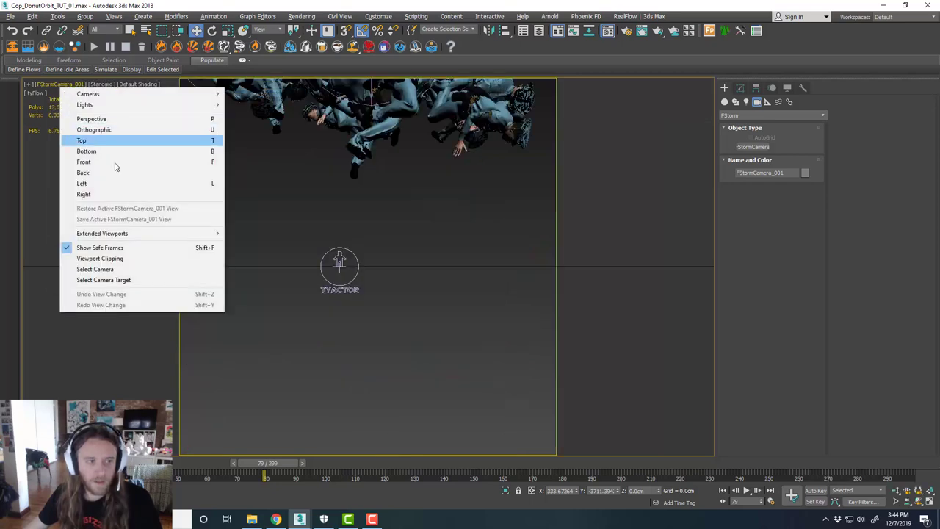
click(139, 280)
key(alt+w)
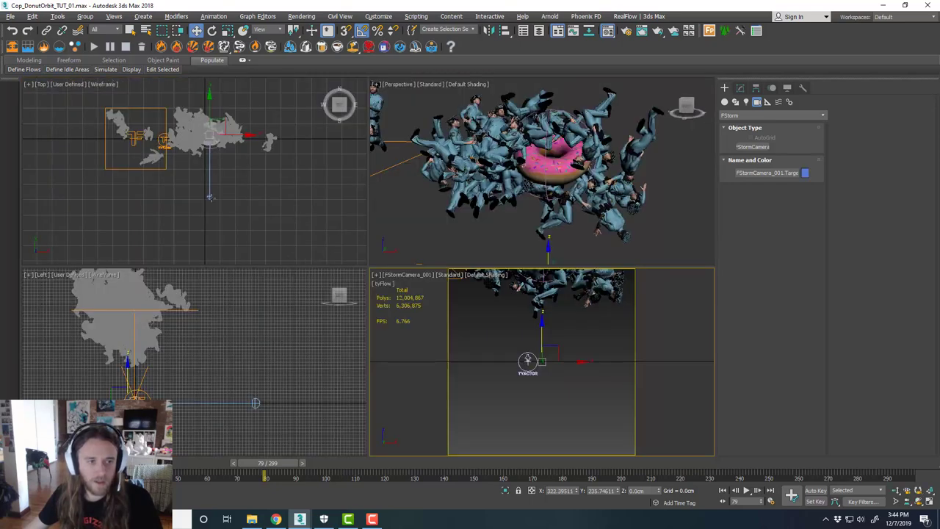
click(209, 197)
click(562, 491)
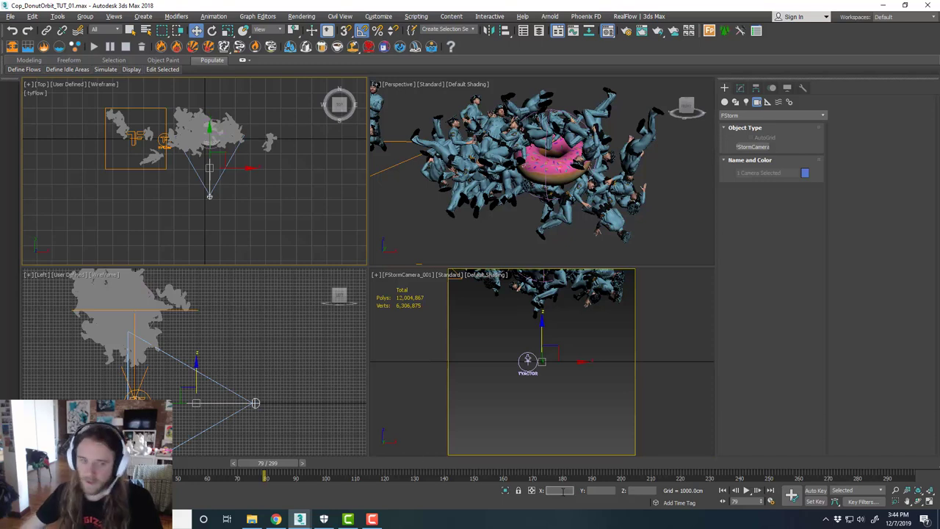
text(00)
key(Tab)
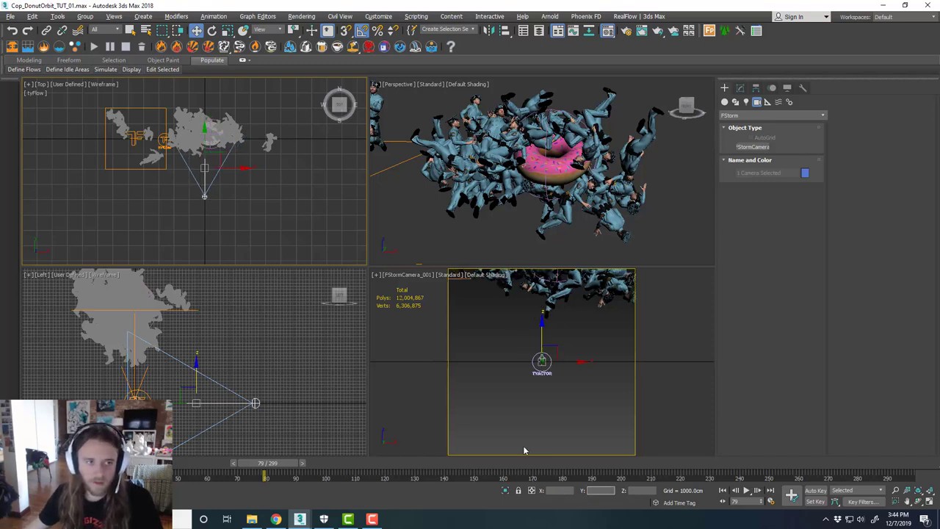
Move the camera and target slightly along X and raise them to the donut's height, framing it in the maximized camera view
middle_drag(256, 205, 262, 215)
drag(235, 180, 241, 181)
middle_drag(209, 374, 227, 377)
drag(218, 376, 227, 284)
key(alt+w)
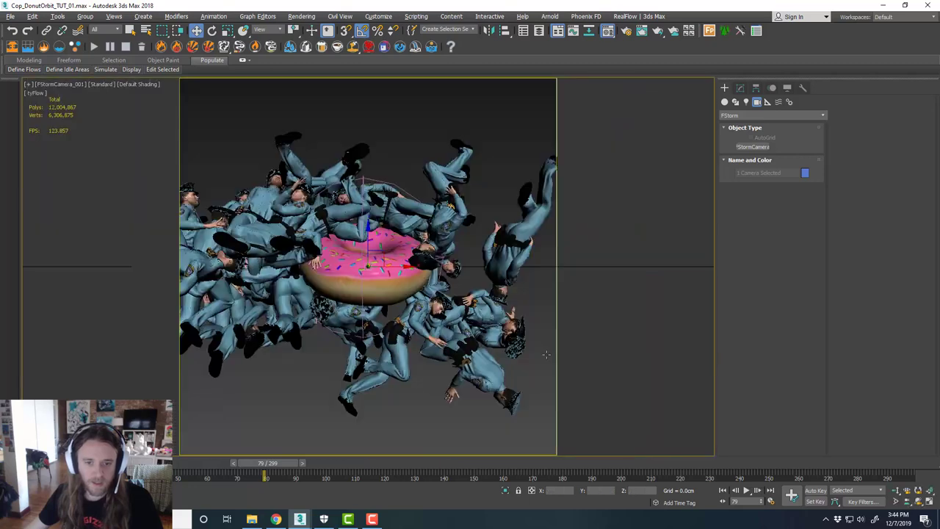
click(542, 306)
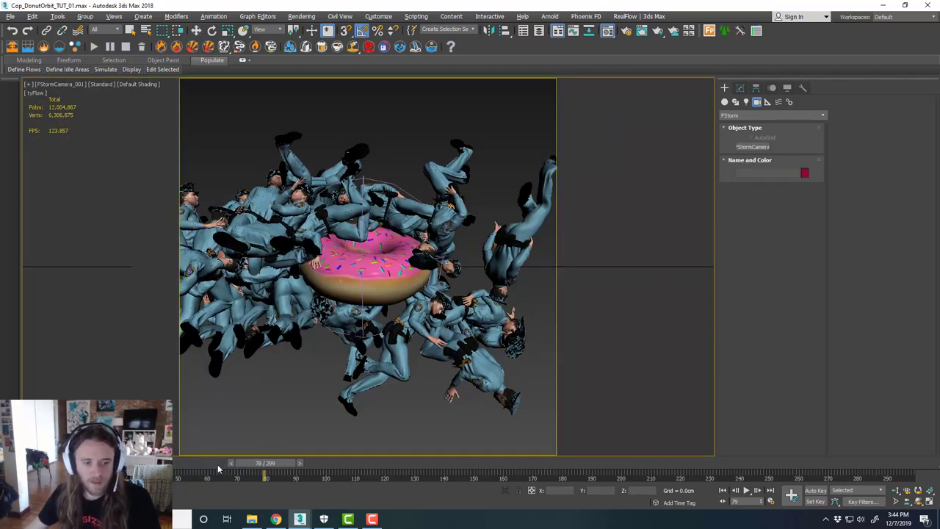
Scrub the simulation back to frame 56 in the camera view and leave nothing selected
drag(254, 464, 209, 466)
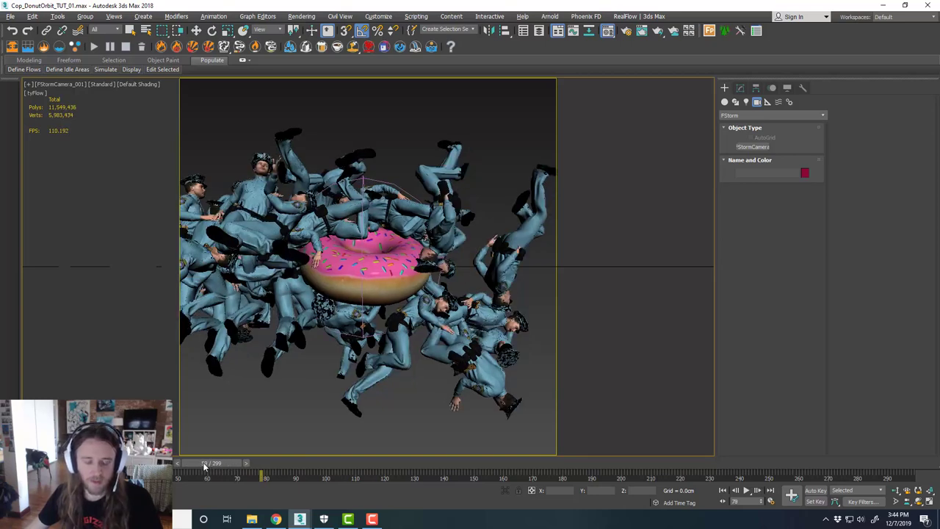
key(w)
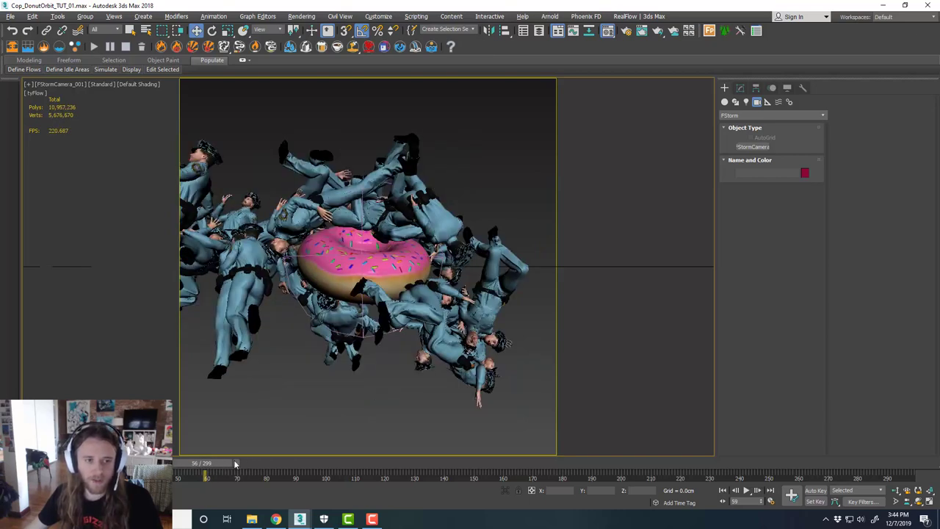
click(277, 387)
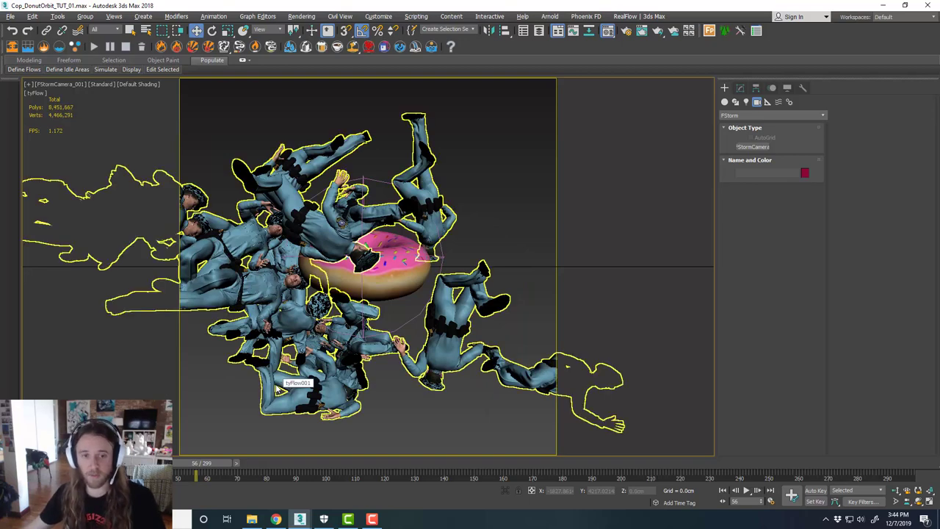
click(504, 200)
click(401, 268)
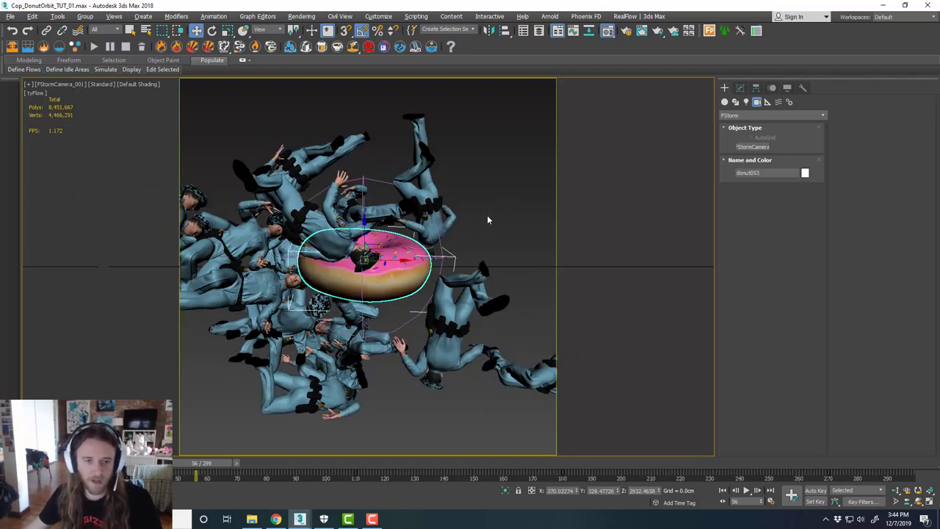
key(ctrl+i)
Examine the officers at frame 56 in the Perspective view alongside the event flow in the tyFlow editor, and close the editor
key(alt+w)
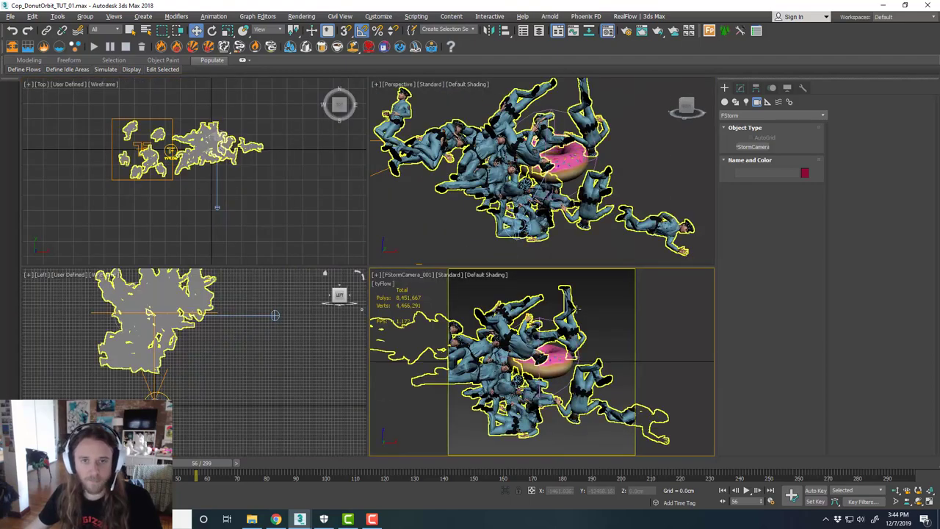
alt+middle_drag(548, 236, 580, 246)
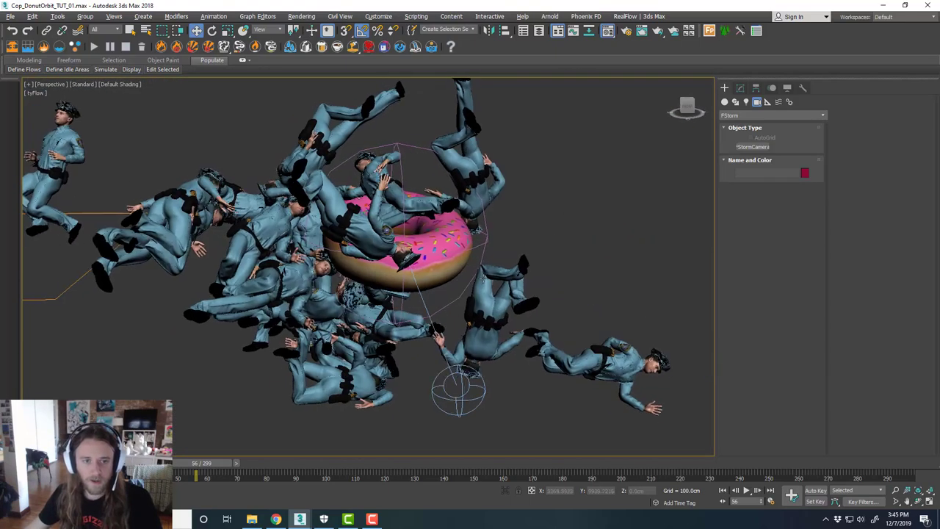
scroll(443, 278, down, 3)
middle_drag(508, 306, 489, 295)
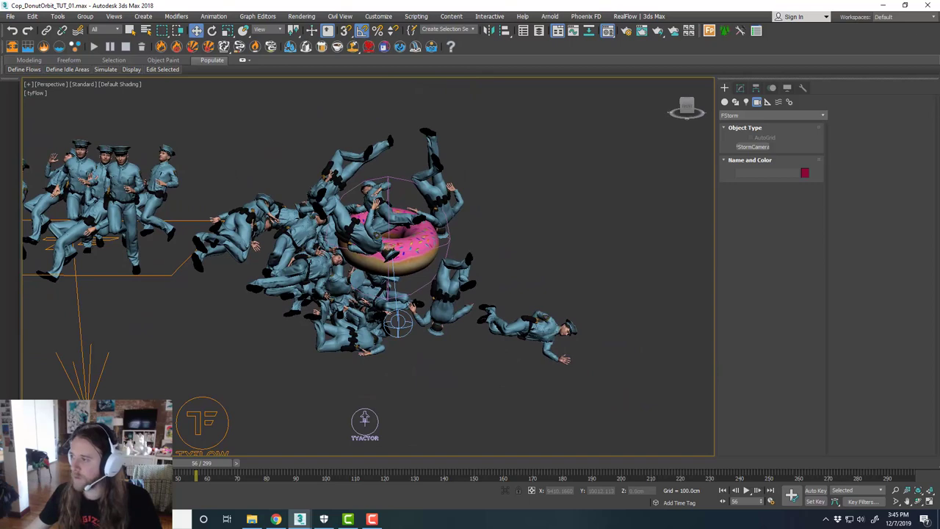
drag(939, 88, 734, 42)
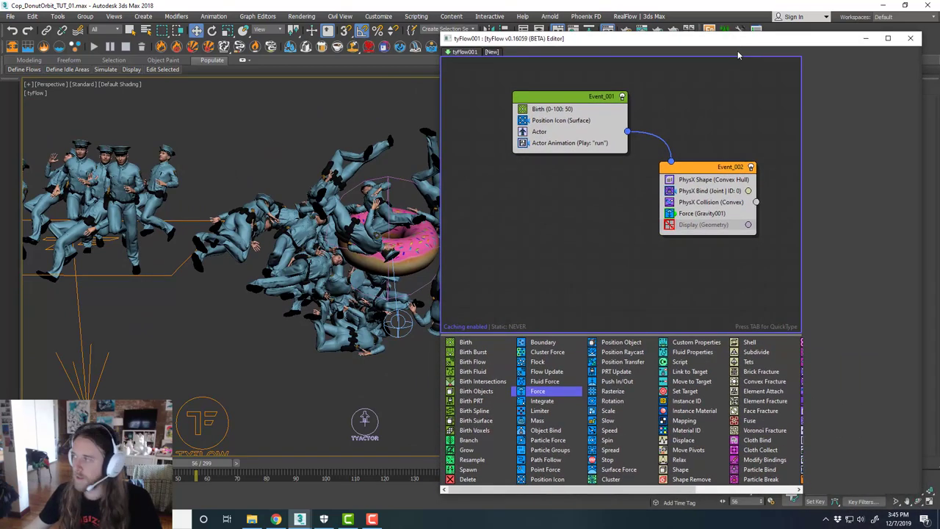
click(316, 209)
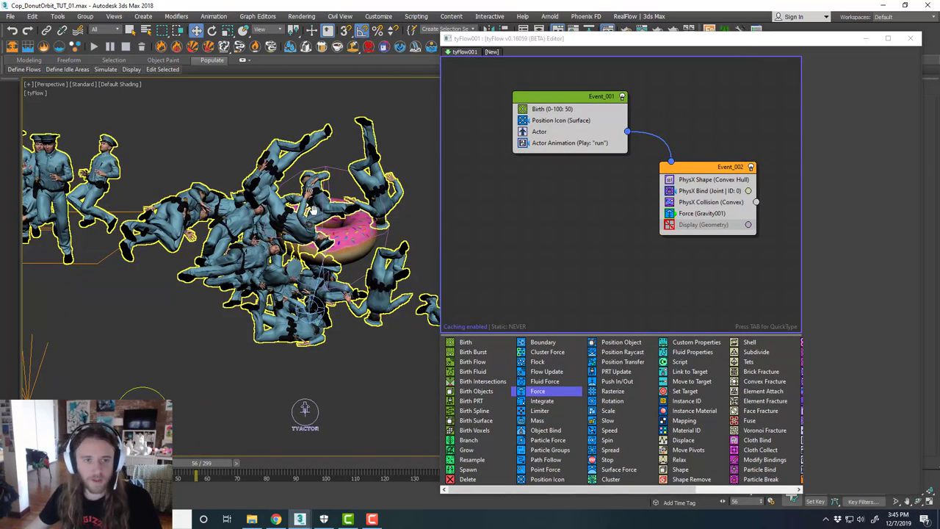
key(z)
click(578, 143)
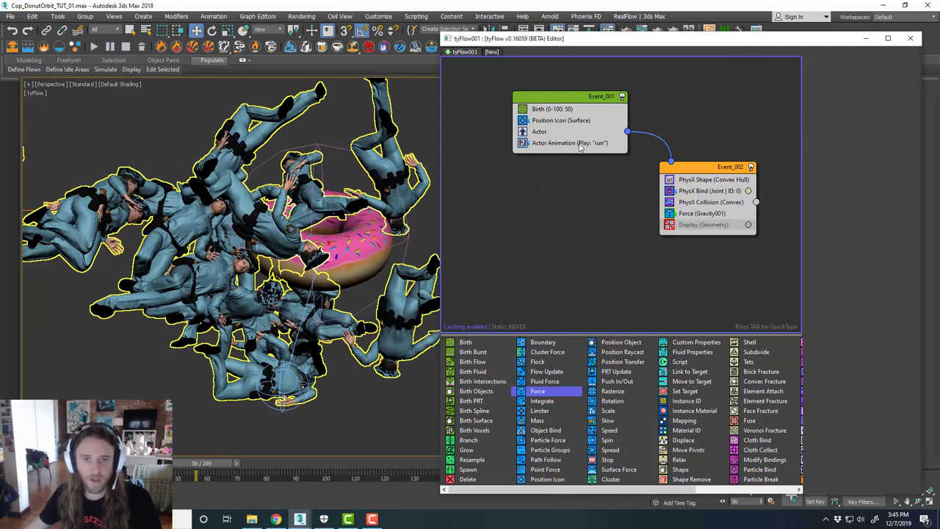
click(580, 181)
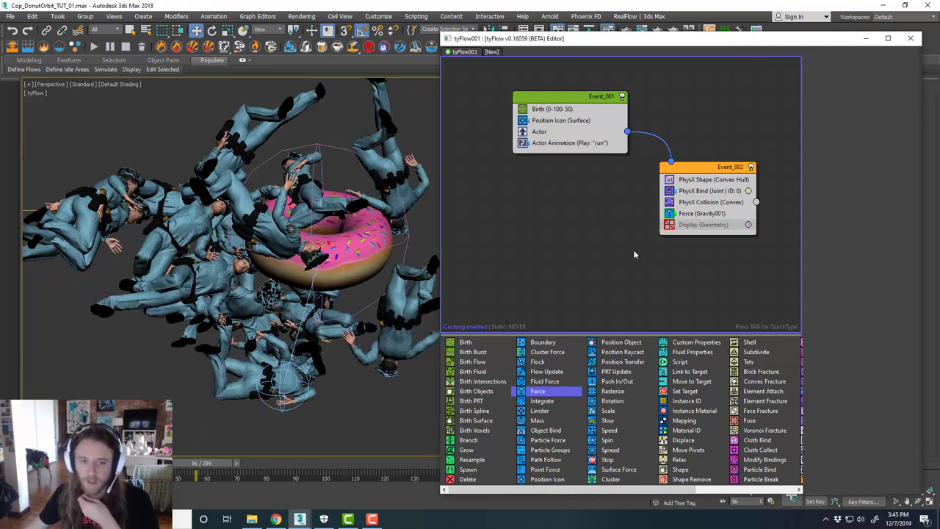
click(909, 38)
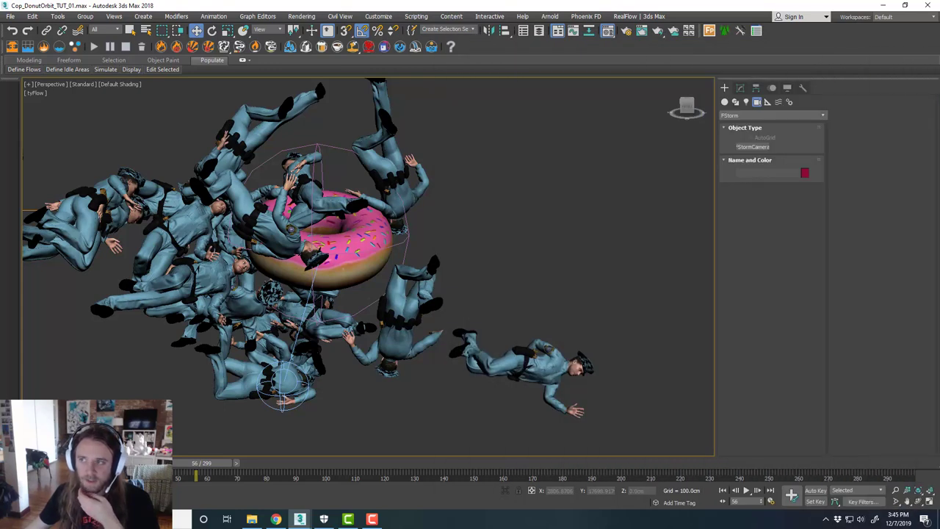
Run the simulation forward to frame 126 and view the officers around the donut through the FStorm camera
drag(216, 463, 242, 462)
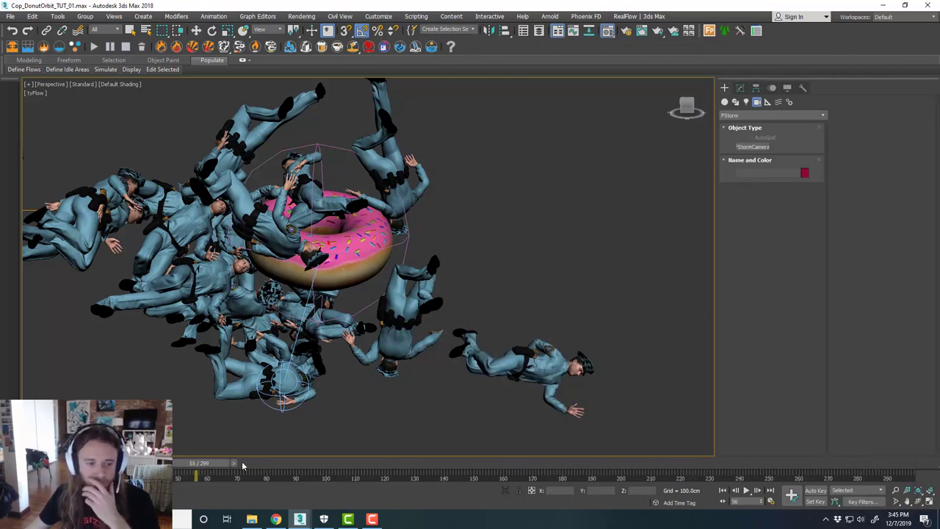
click(281, 462)
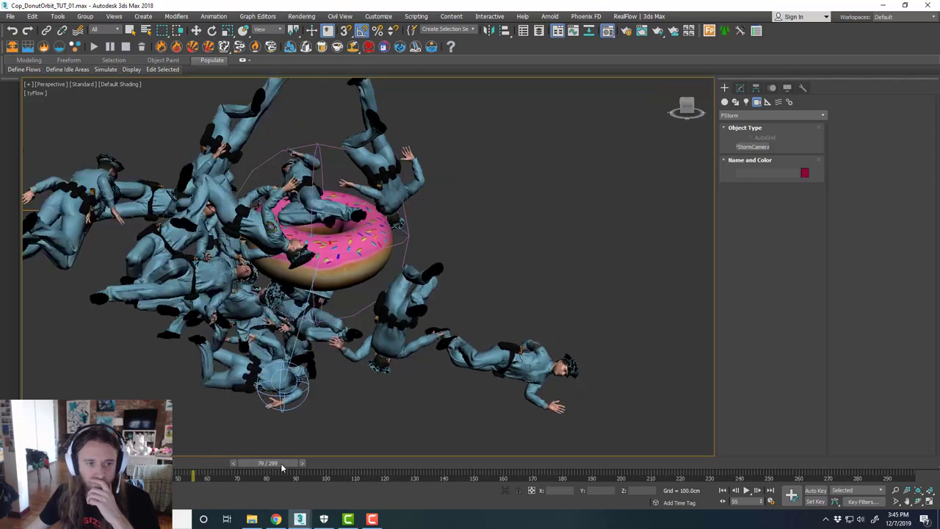
click(337, 464)
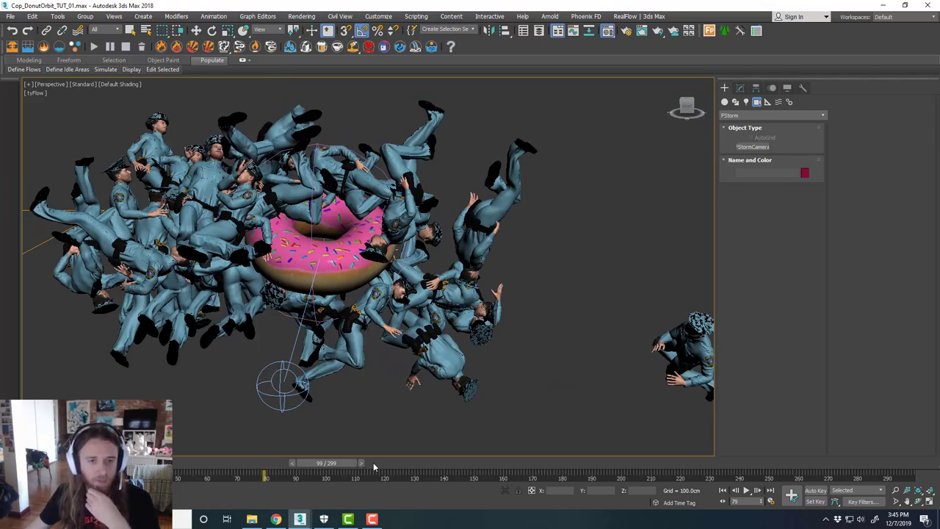
click(415, 468)
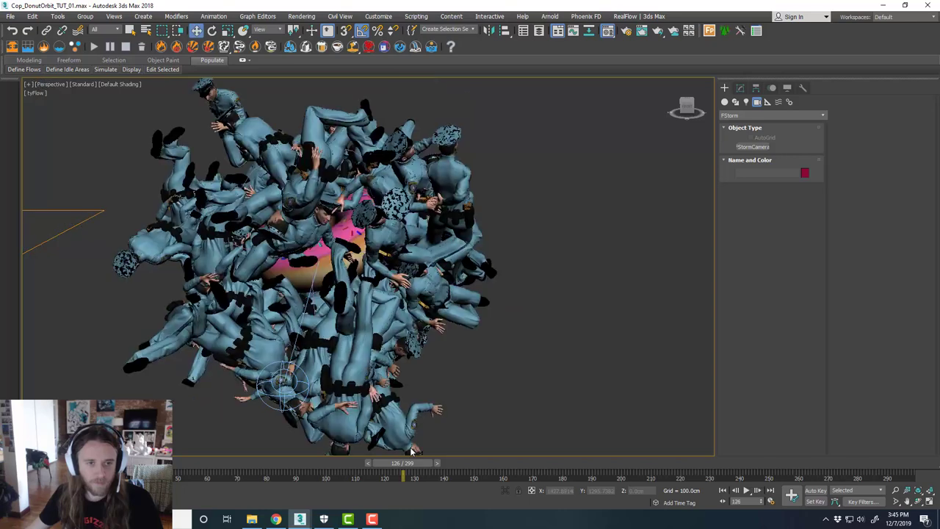
middle_drag(488, 377, 491, 364)
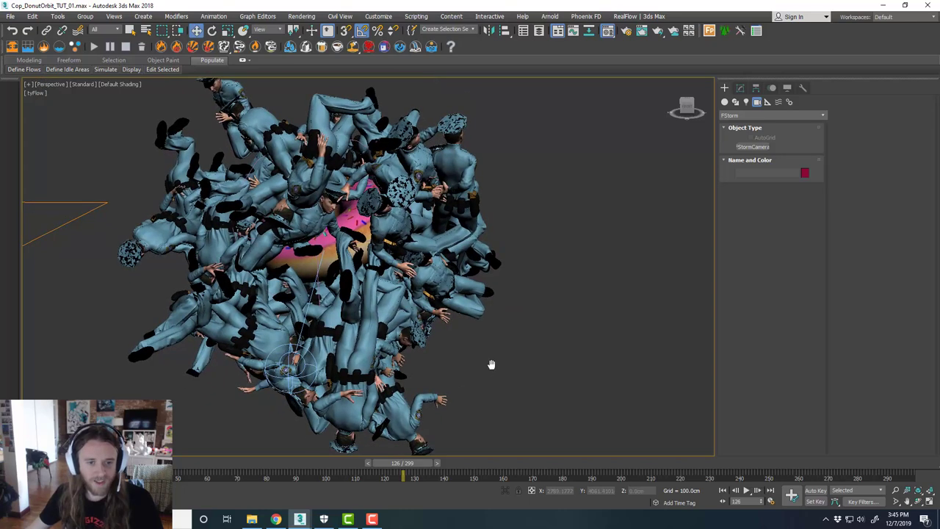
key(alt+w)
middle_click(549, 297)
key(alt+w)
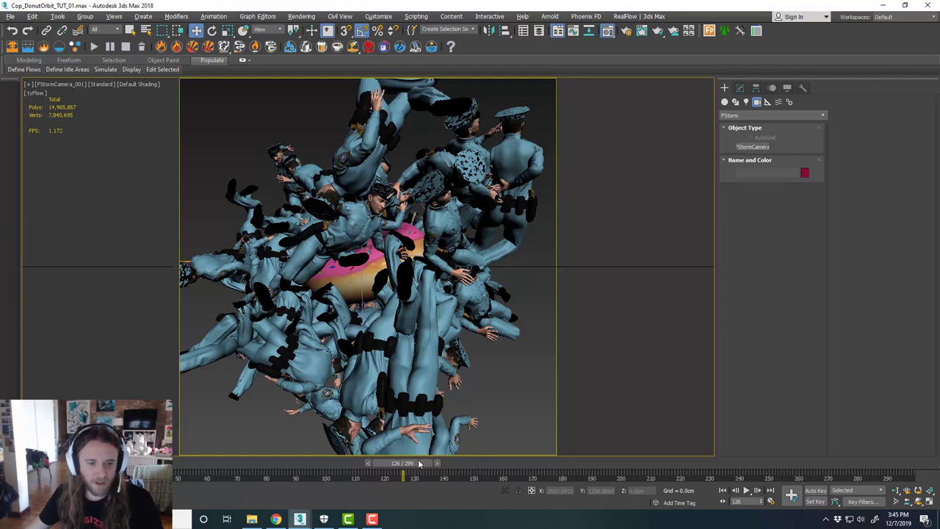
Step the simulation back to frame 121 in the camera view
drag(419, 463, 409, 463)
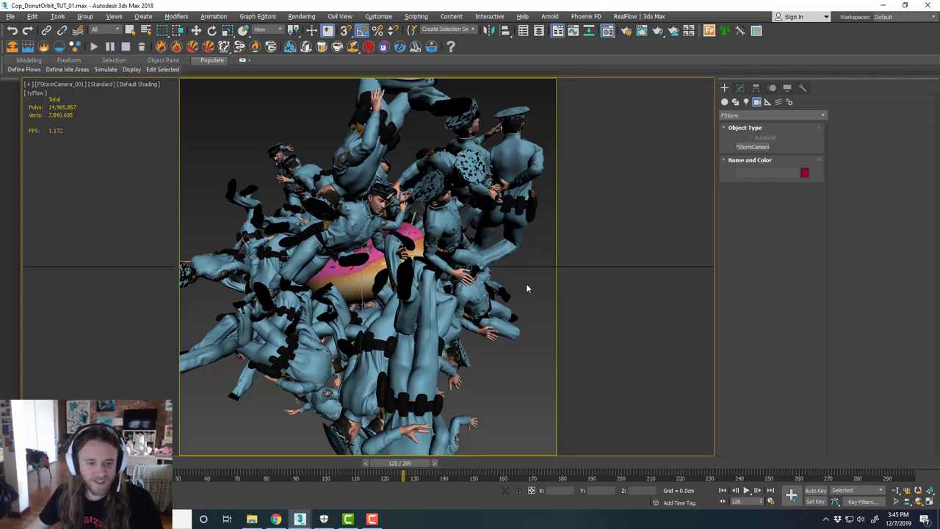
key(comma)
key(comma)
key(comma)
key(comma)
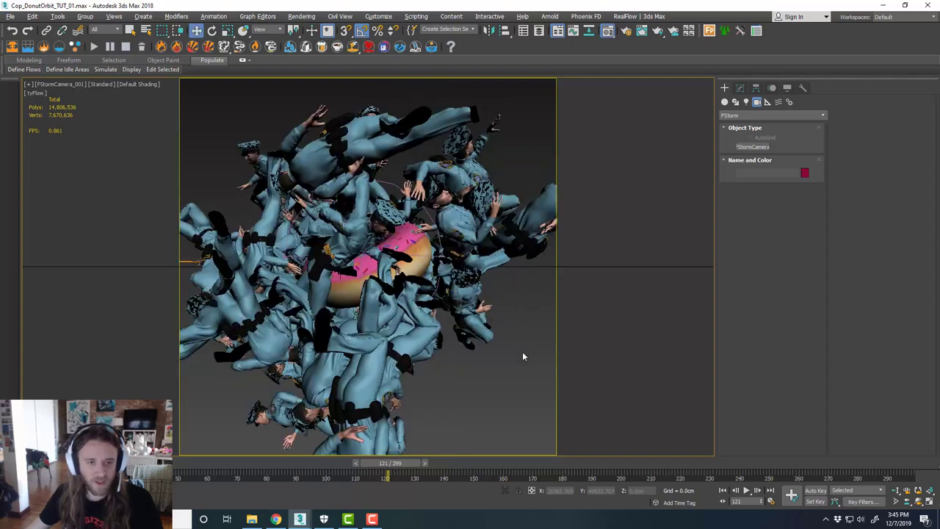
Switch from the camera view to a maximized Top view of the scene
key(alt+w)
middle_click(285, 161)
key(alt+w)
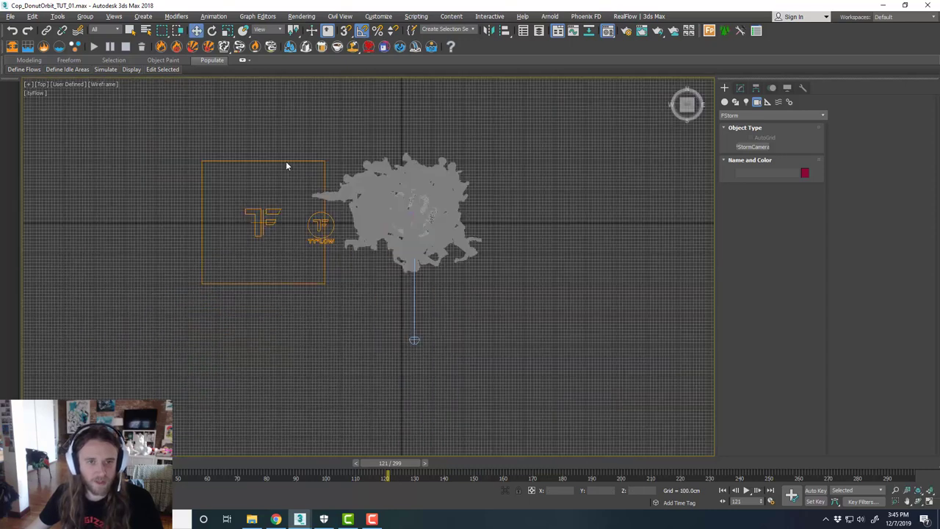
middle_drag(521, 238, 515, 237)
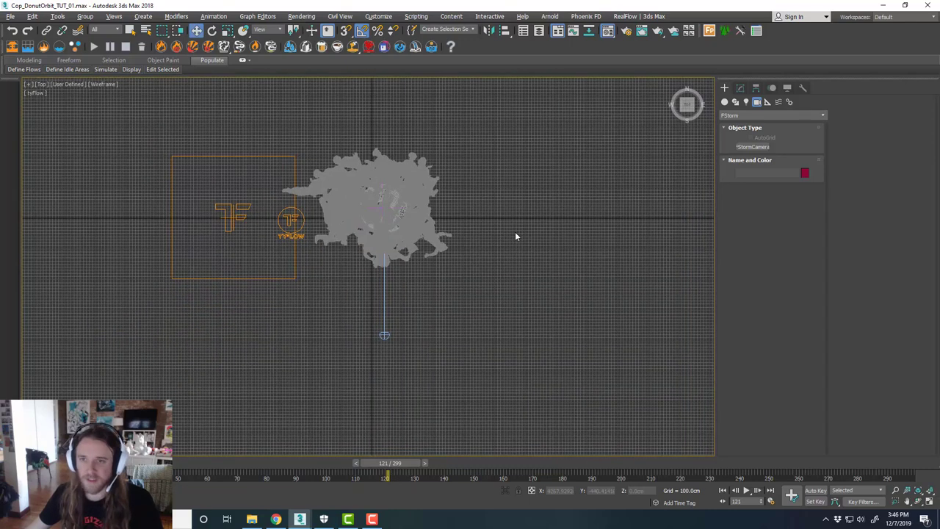
click(745, 102)
click(771, 115)
click(756, 148)
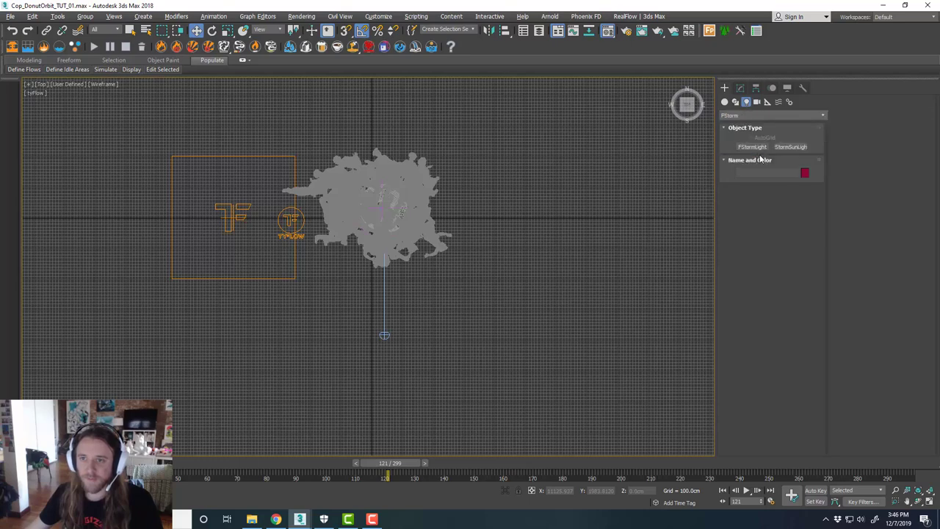
click(756, 148)
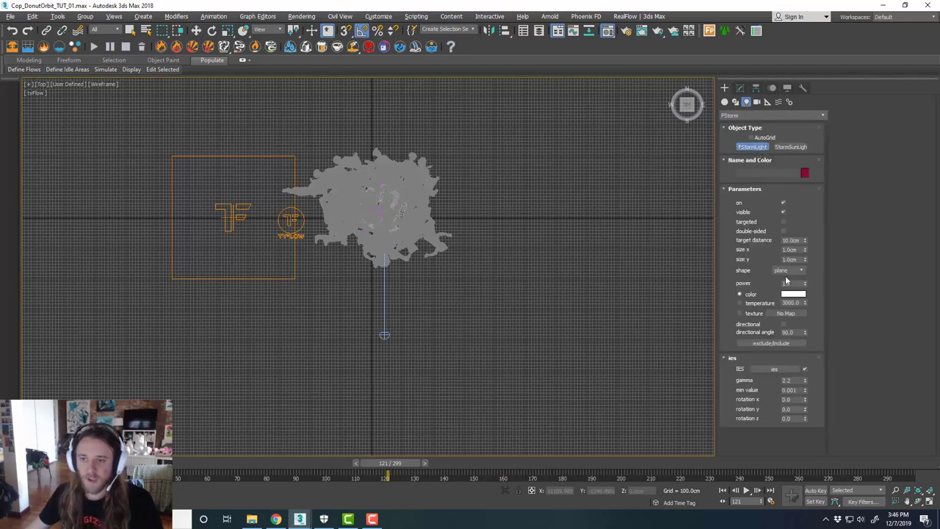
Draw a rectangular plane about 24115 cm wide and 9920 cm long around the officers in the Top view
click(725, 102)
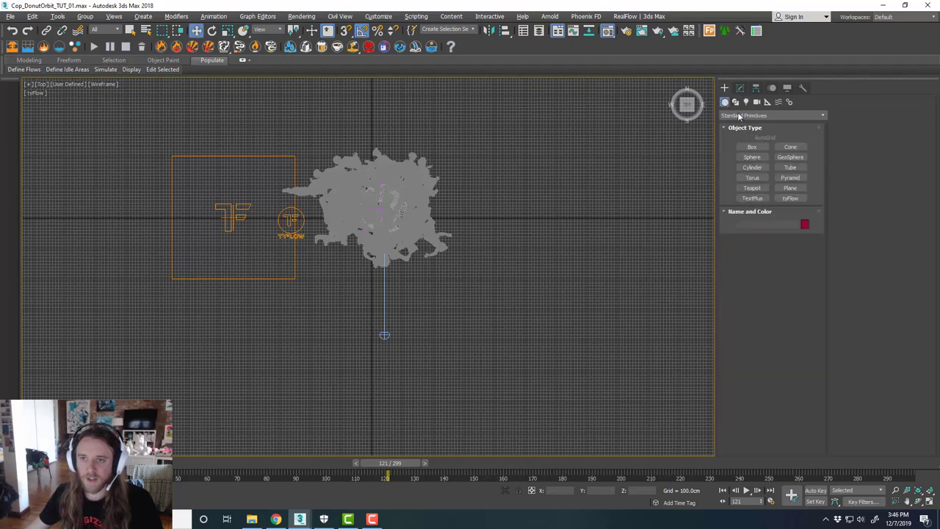
click(789, 188)
scroll(404, 253, down, 4)
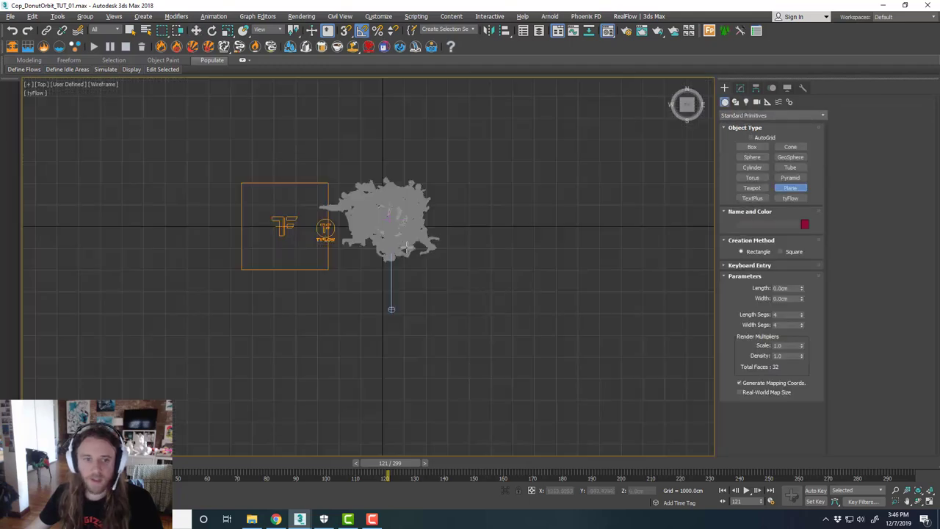
drag(253, 306, 624, 154)
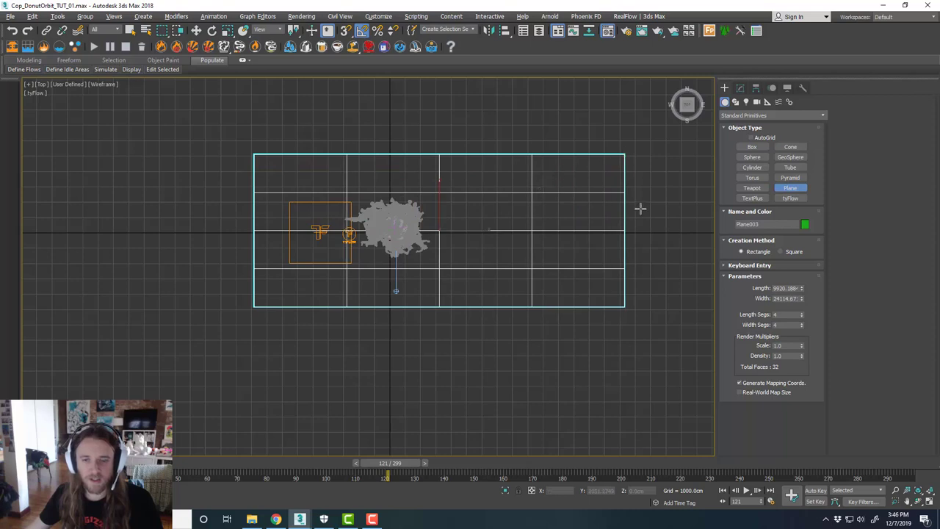
key(w)
Reduce the plane to one length segment and one width segment, and increase its length to about 12698 cm
click(740, 88)
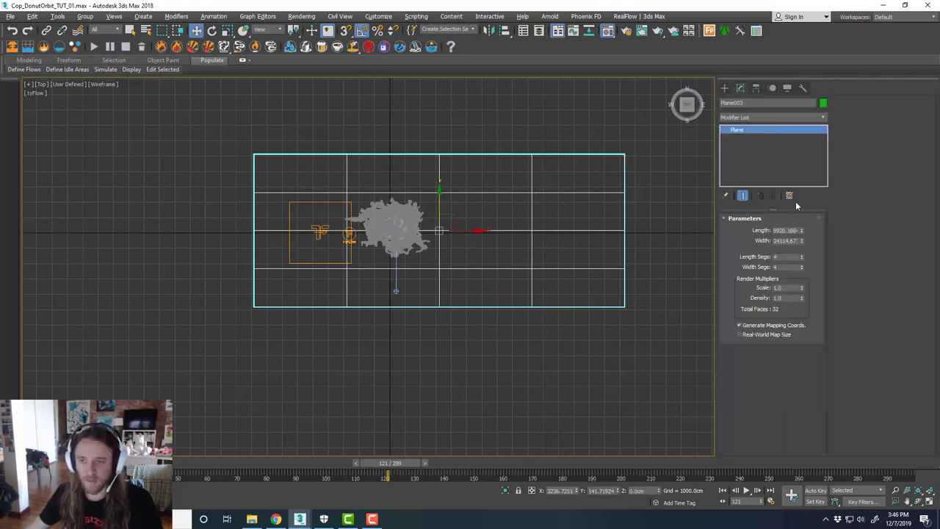
right_click(802, 256)
right_click(802, 266)
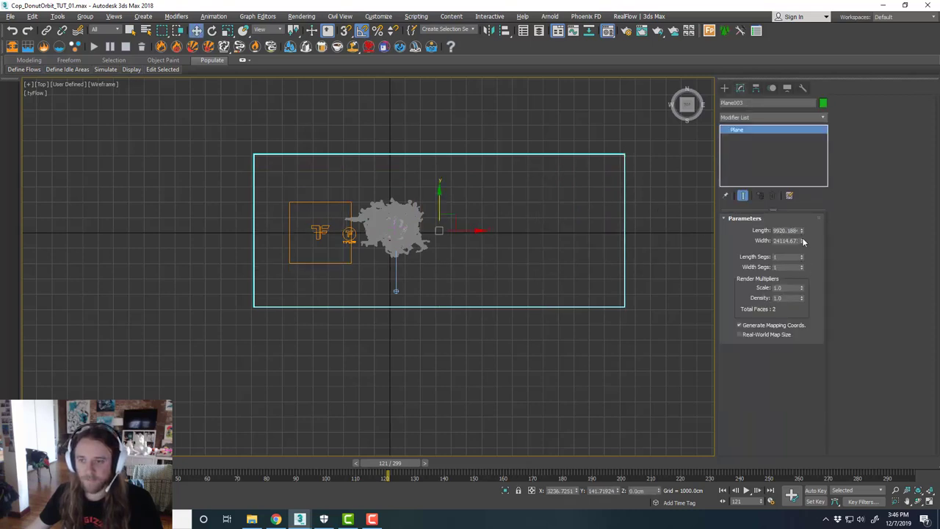
drag(801, 231, 801, 215)
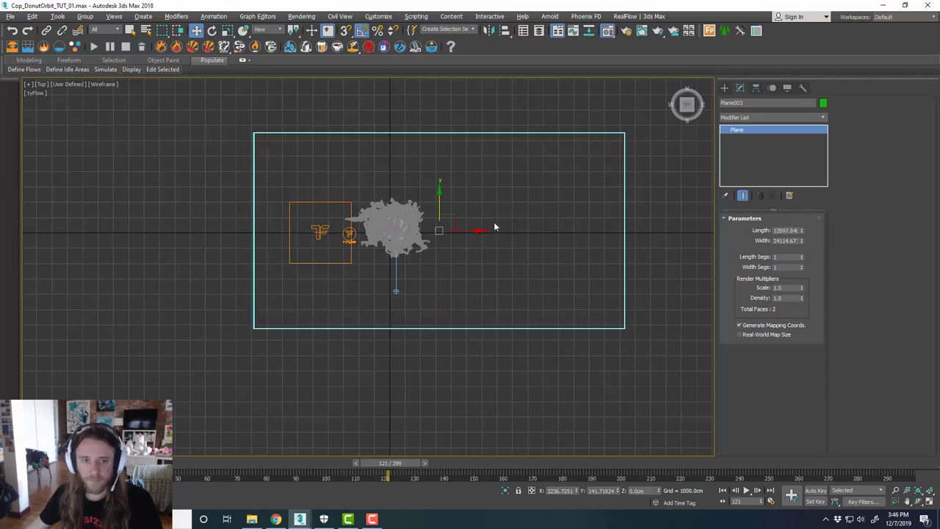
Center the plane on the origin in X and Y and shift it along X to about 428 cm
middle_drag(477, 220, 503, 225)
right_click(577, 490)
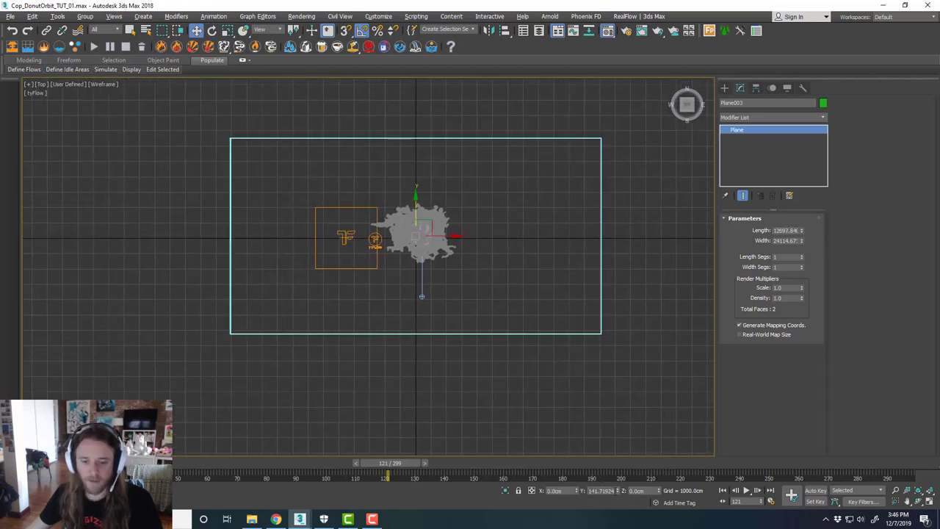
right_click(620, 493)
scroll(462, 234, up, 2)
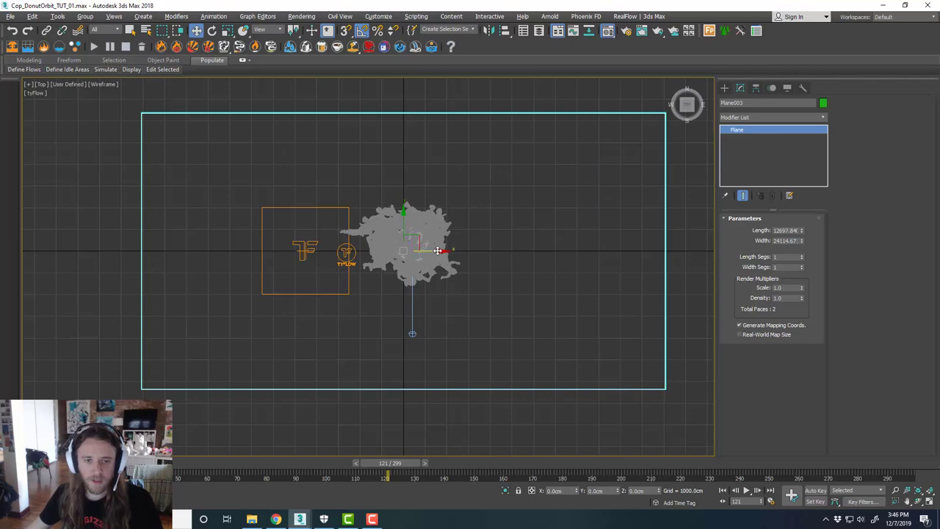
drag(437, 250, 453, 252)
Add an Edit Poly modifier to the plane in the maximized Perspective view
key(alt+w)
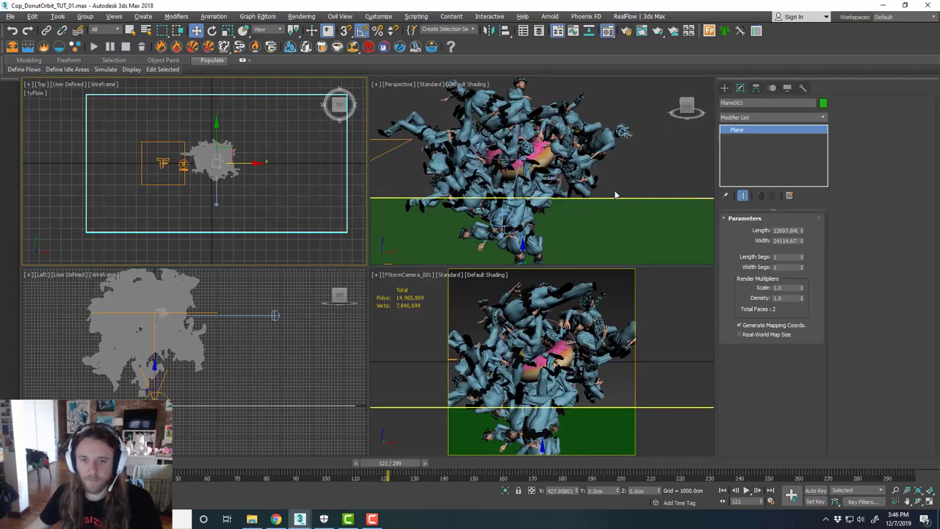
key(alt+w)
scroll(519, 211, down, 2)
alt+middle_drag(519, 212, 489, 236)
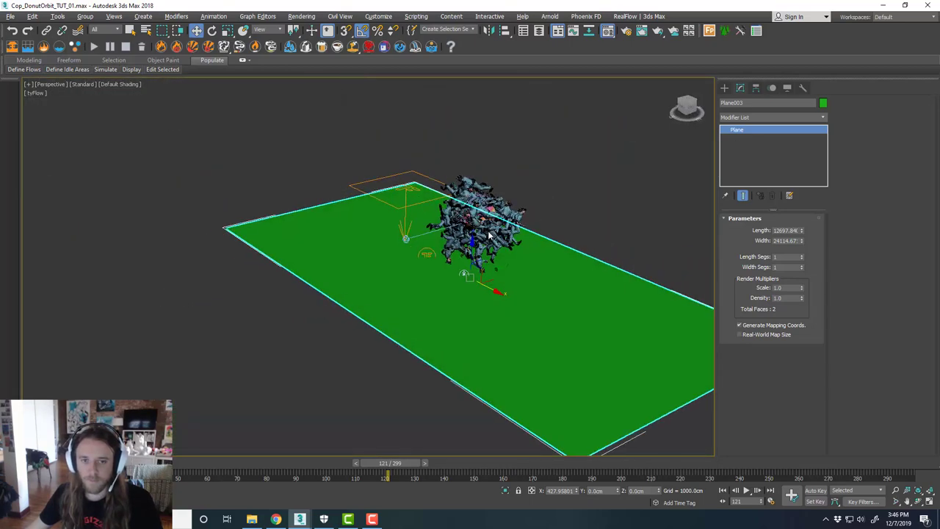
click(768, 118)
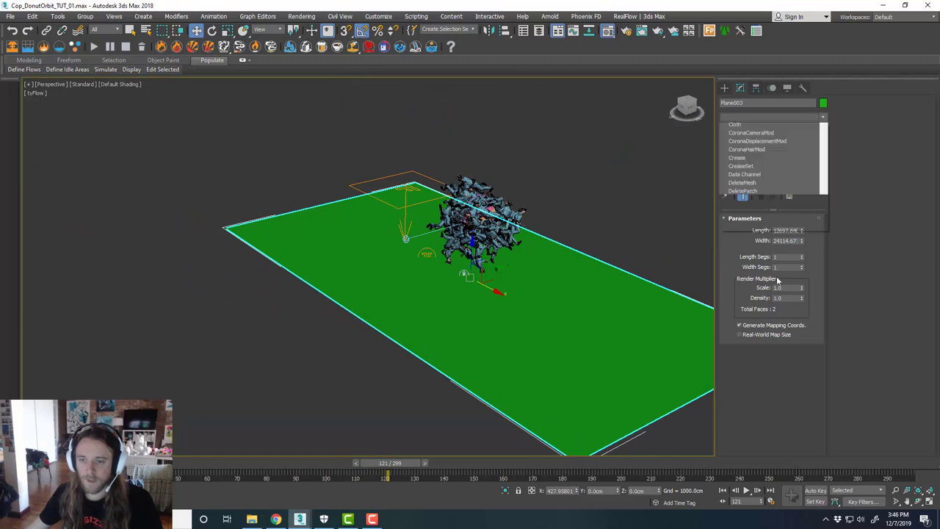
scroll(773, 321, down, 2)
scroll(776, 320, up, 2)
scroll(778, 240, down, 3)
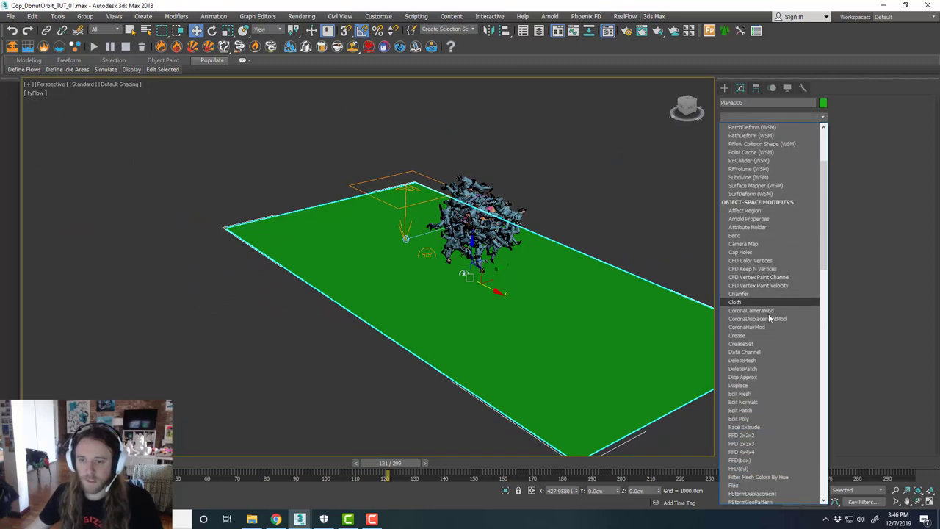
click(760, 417)
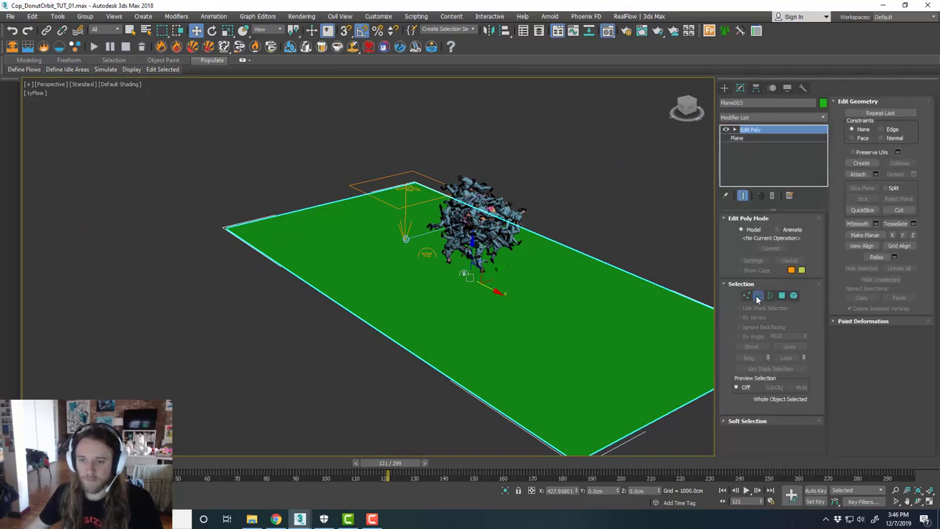
Extend the plane's back edge straight up by about 7628 cm to form a wall behind the officers
click(758, 295)
drag(641, 236, 571, 263)
shift+drag(572, 228, 574, 125)
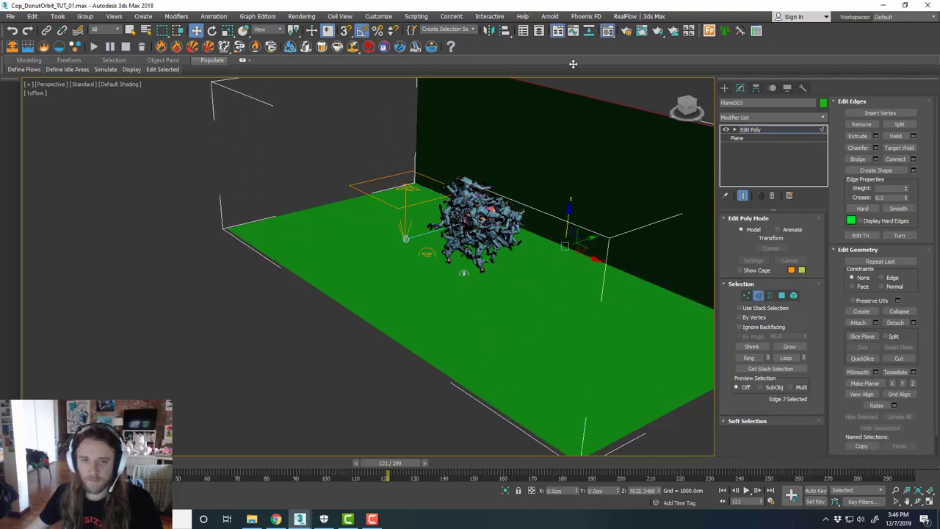
Select the edge between the floor and the wall and add a Chamfer modifier for it
alt+middle_drag(572, 220, 479, 243)
click(499, 292)
scroll(499, 288, up, 3)
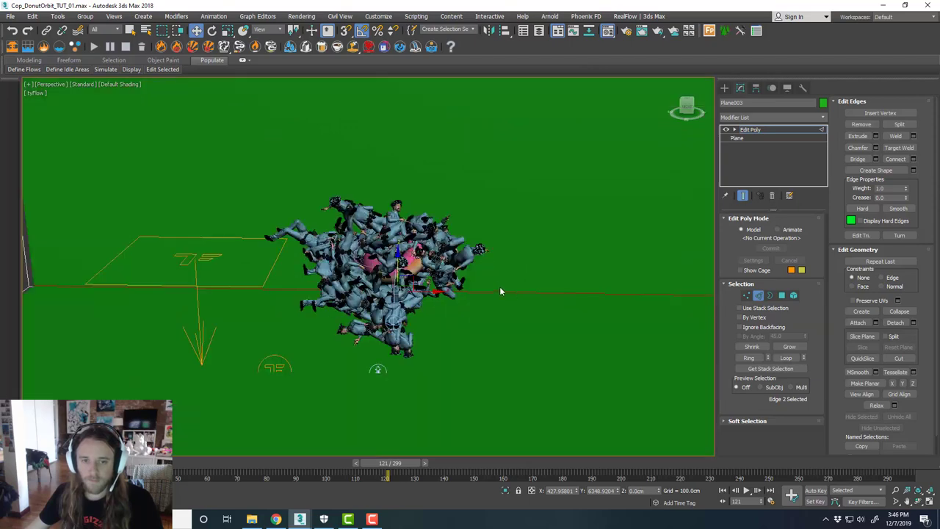
alt+middle_drag(499, 287, 566, 294)
click(822, 117)
scroll(776, 254, down, 5)
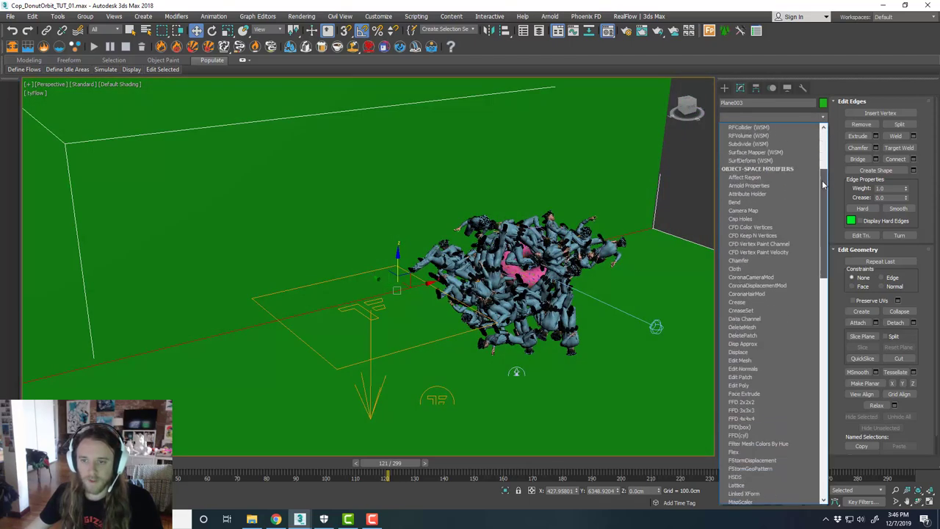
click(776, 253)
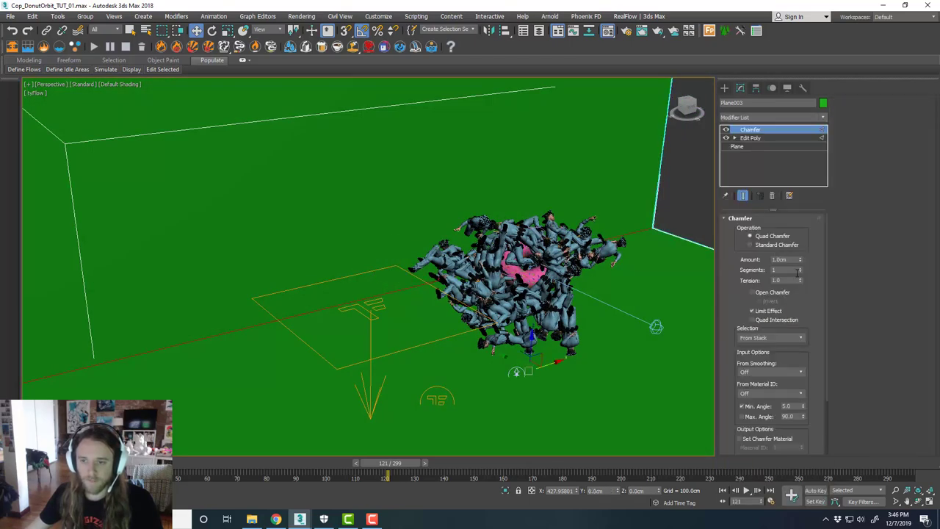
Change the chamfer operation to Standard Chamfer and set its amount to 1000 cm
drag(800, 262, 789, 144)
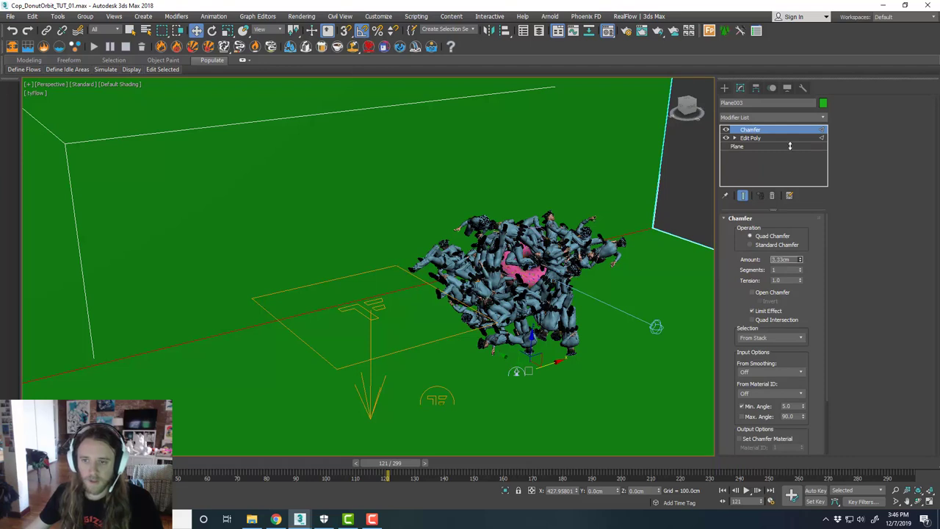
click(749, 245)
drag(800, 262, 800, 165)
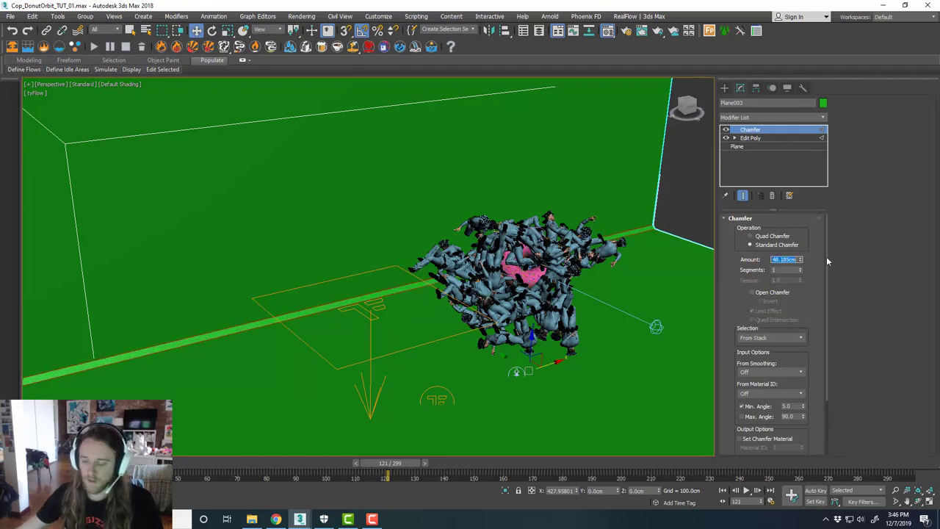
text(1000)
key(Return)
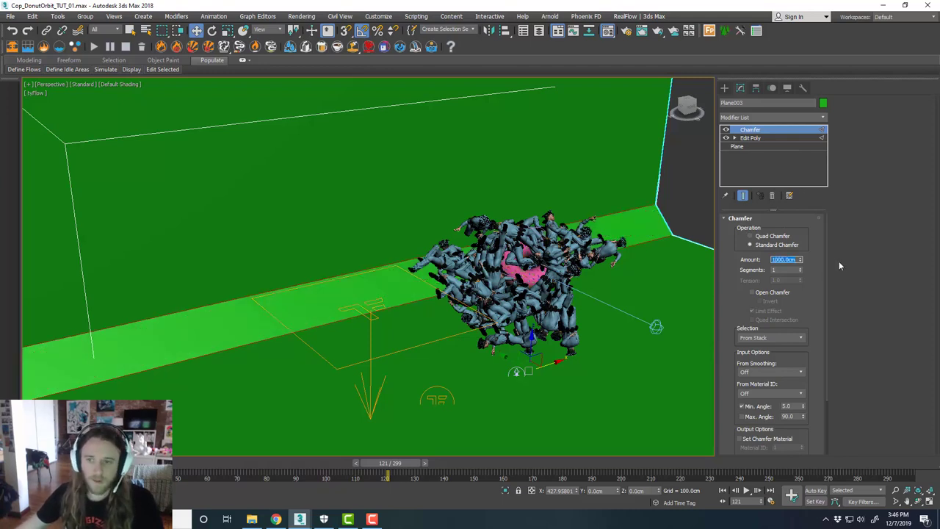
Smooth the backdrop's curve with 40 chamfer segments and an amount of about 2452 cm
drag(800, 260, 800, 234)
double_click(789, 269)
text(40)
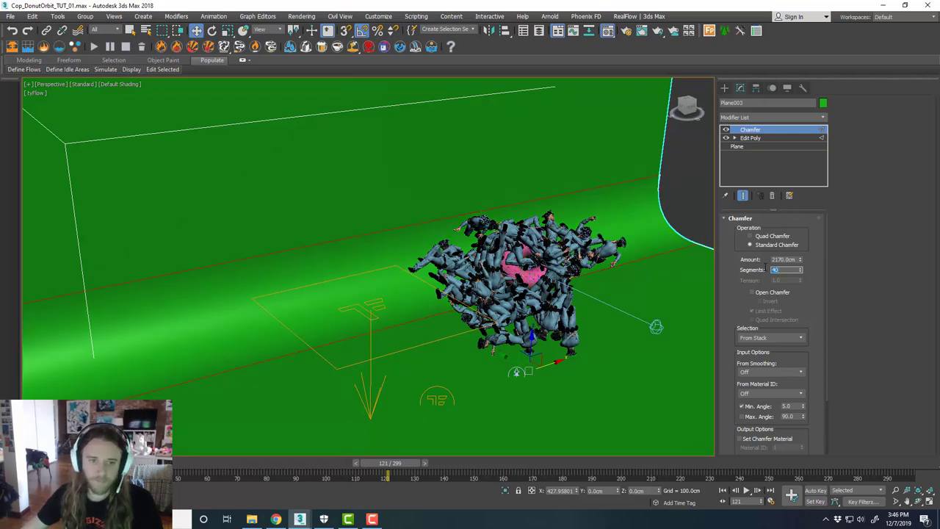
key(Return)
drag(800, 261, 800, 253)
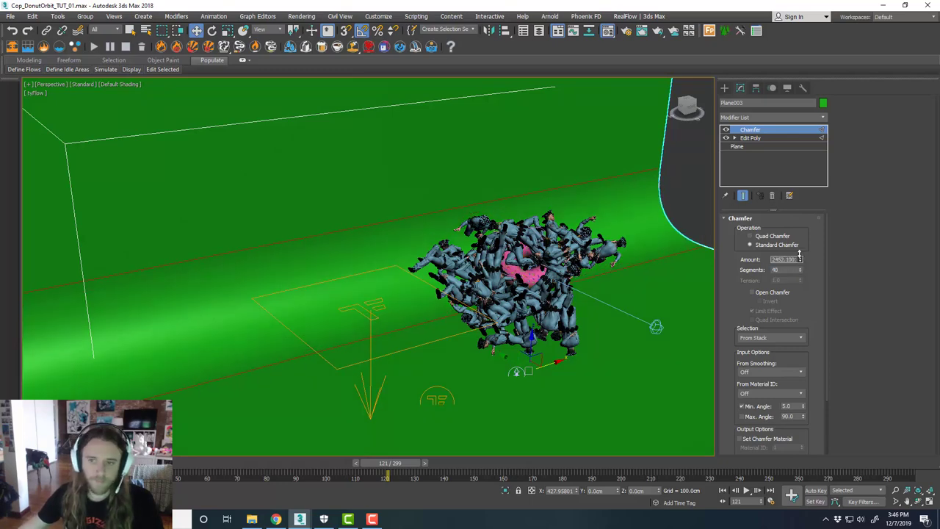
Examine the officers and donut against the curved backdrop in the Perspective view and through the FStorm camera
middle_drag(602, 361, 522, 319)
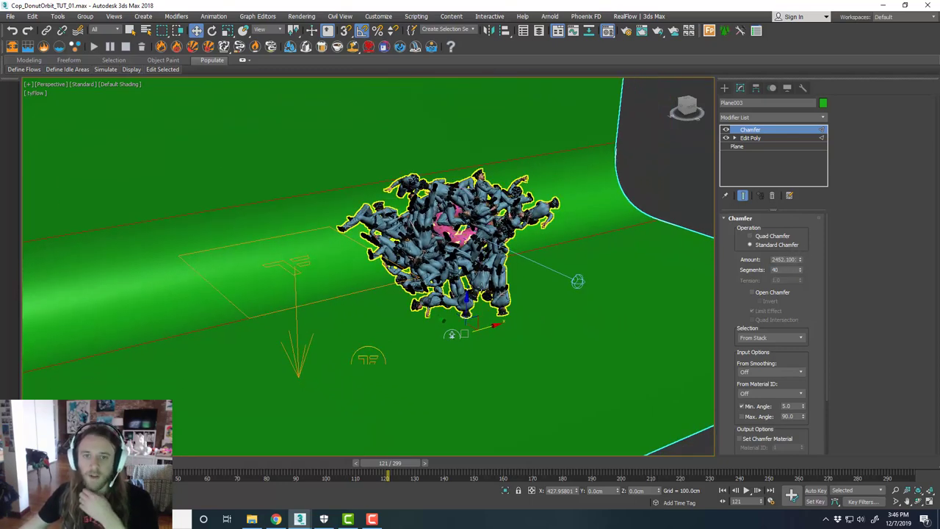
scroll(517, 311, down, 2)
scroll(507, 316, down, 1)
scroll(529, 279, up, 3)
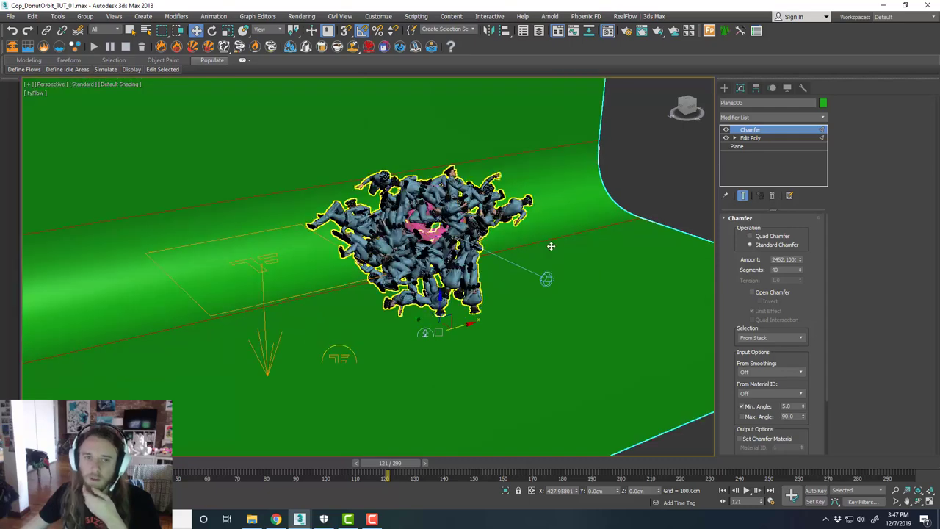
scroll(404, 222, up, 2)
scroll(409, 223, down, 1)
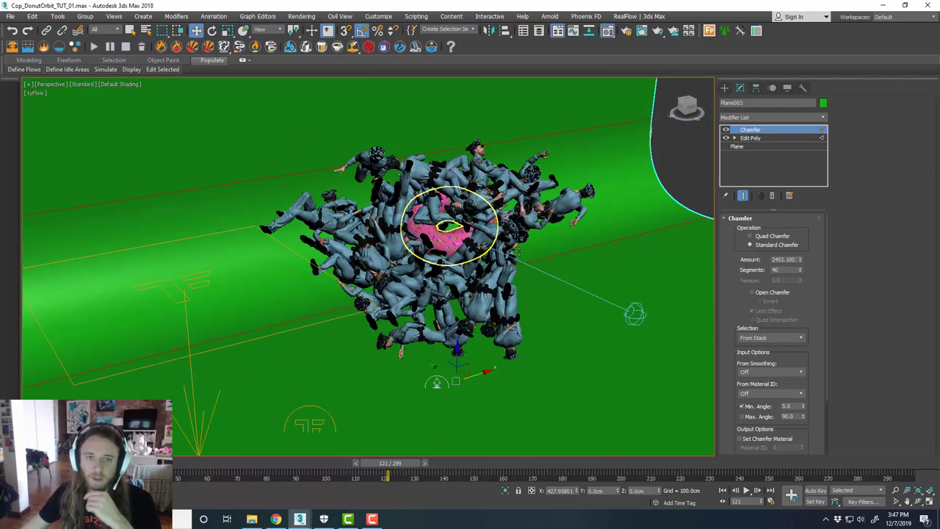
middle_drag(548, 257, 533, 253)
scroll(514, 246, up, 3)
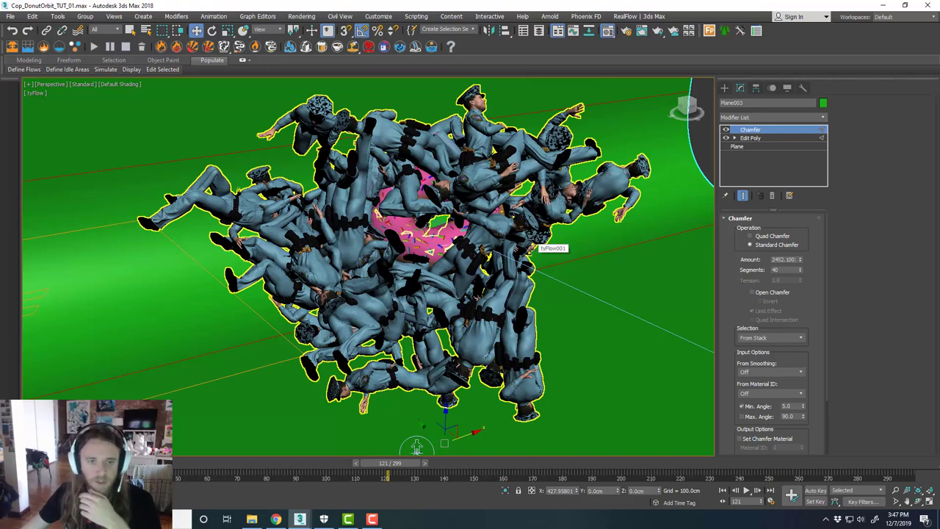
scroll(543, 294, down, 5)
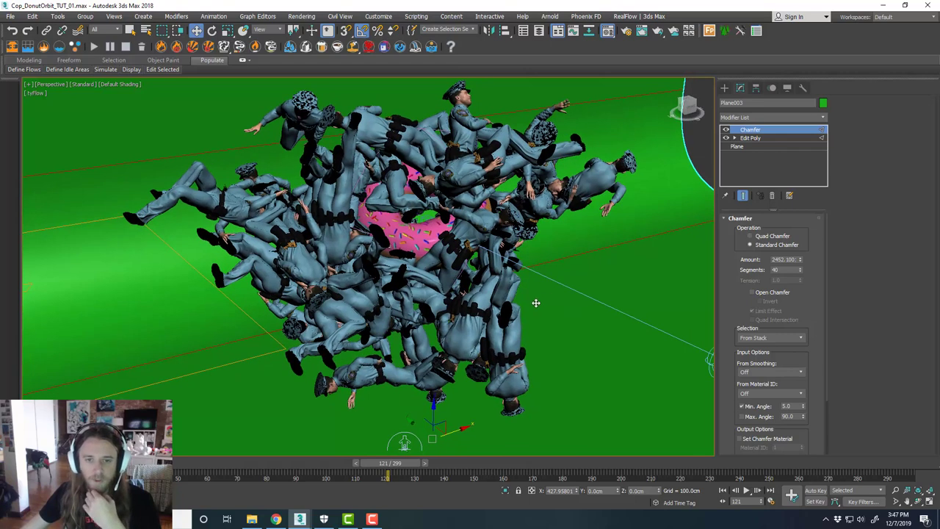
scroll(536, 302, up, 5)
key(alt+w)
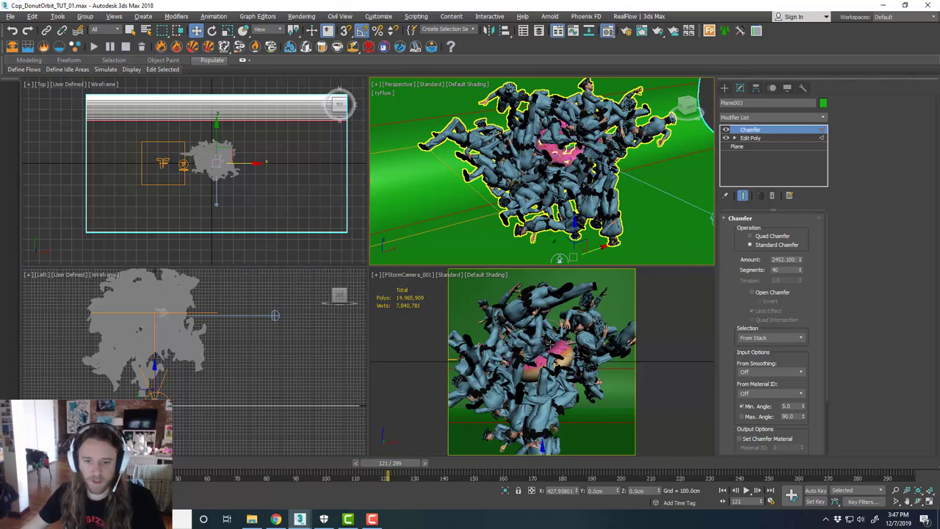
right_click(545, 308)
key(alt+w)
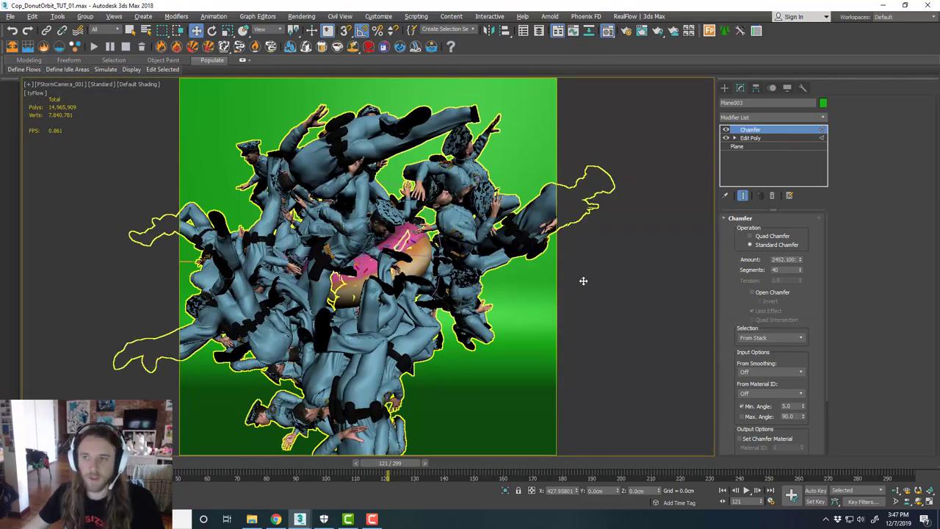
Add a Material ID operator set to Random in a separate tyFlow event, and delete that event
drag(939, 38, 557, 27)
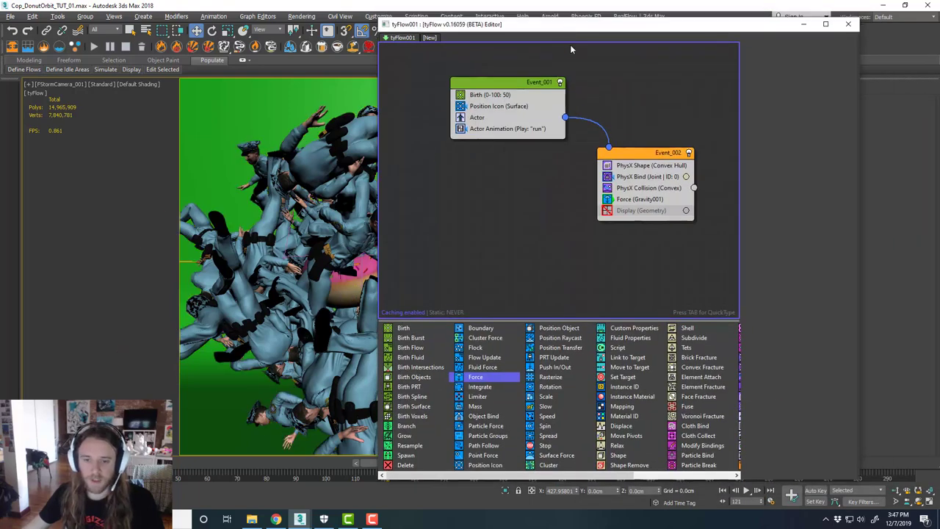
drag(622, 417, 481, 234)
click(800, 77)
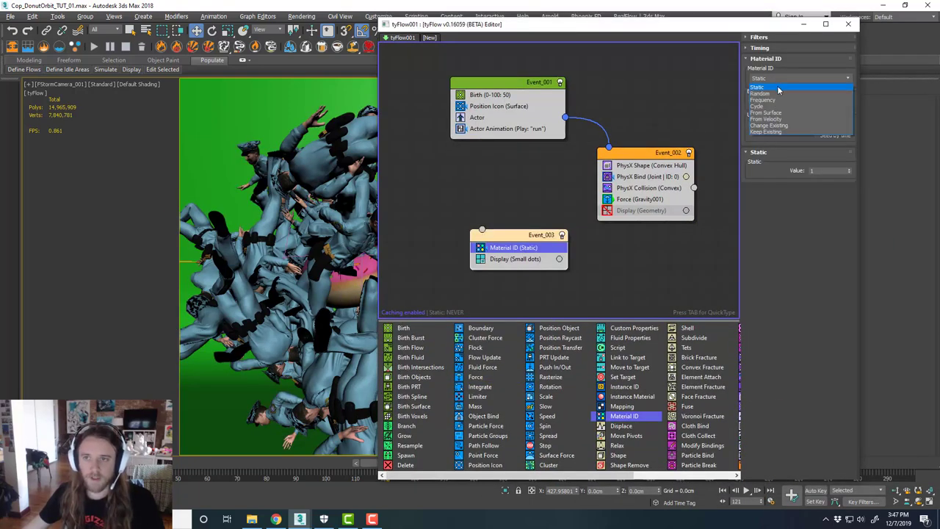
click(780, 91)
click(535, 234)
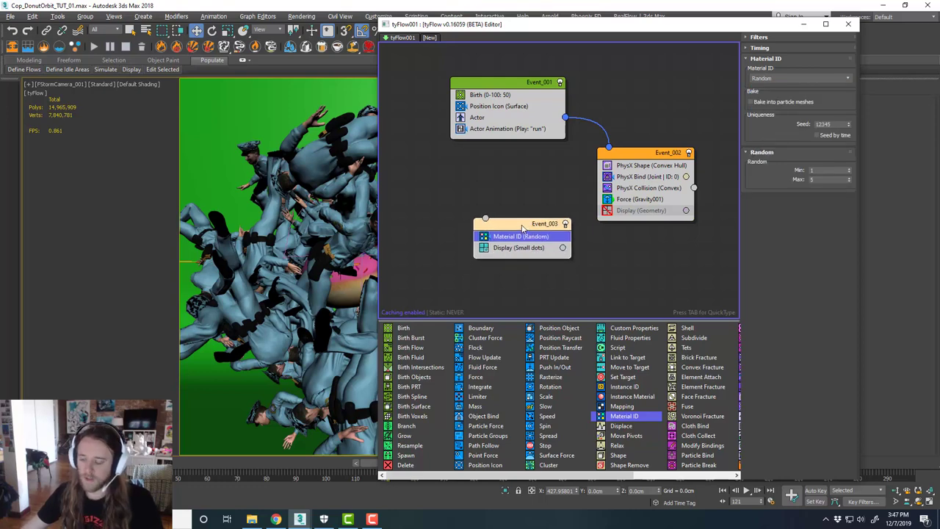
key(Delete)
drag(617, 28, 939, 28)
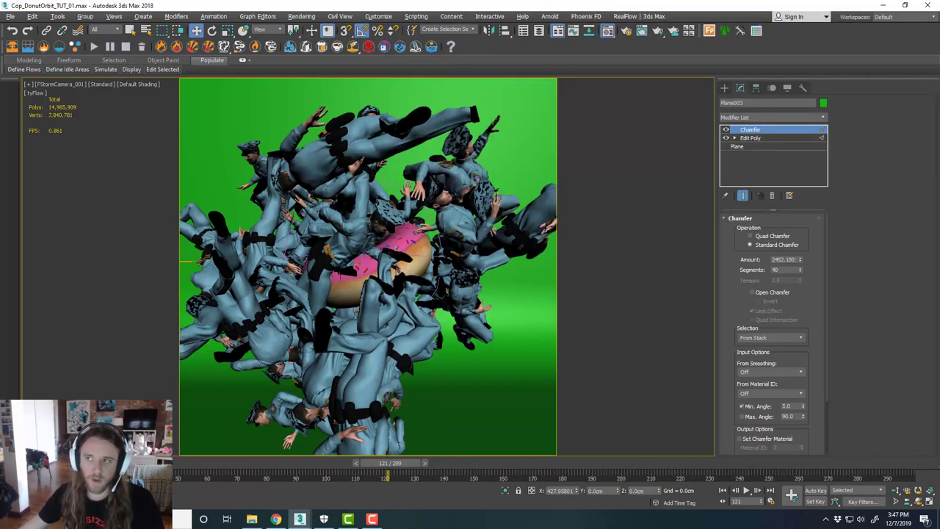
Examine the sub-materials of the officers' Multi/Sub-Object material in the Material Editor
key(m)
drag(751, 80, 688, 74)
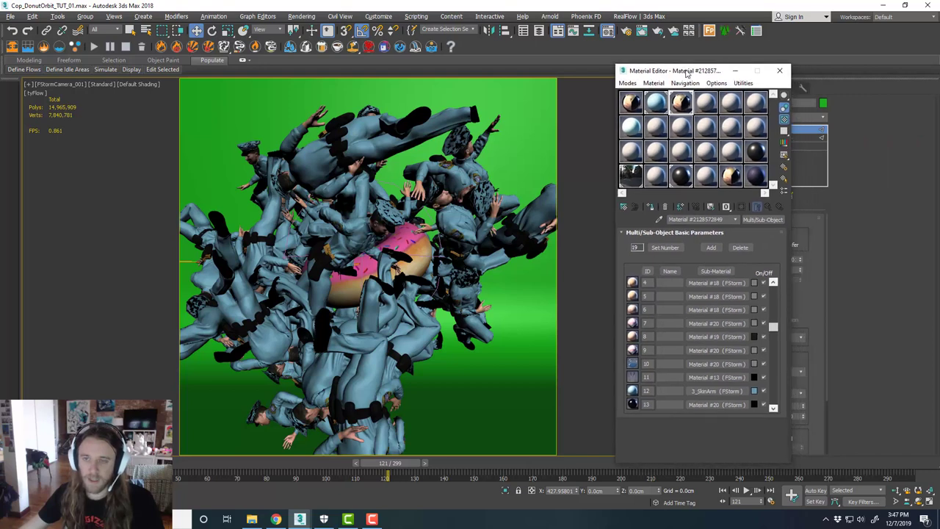
click(709, 108)
click(682, 107)
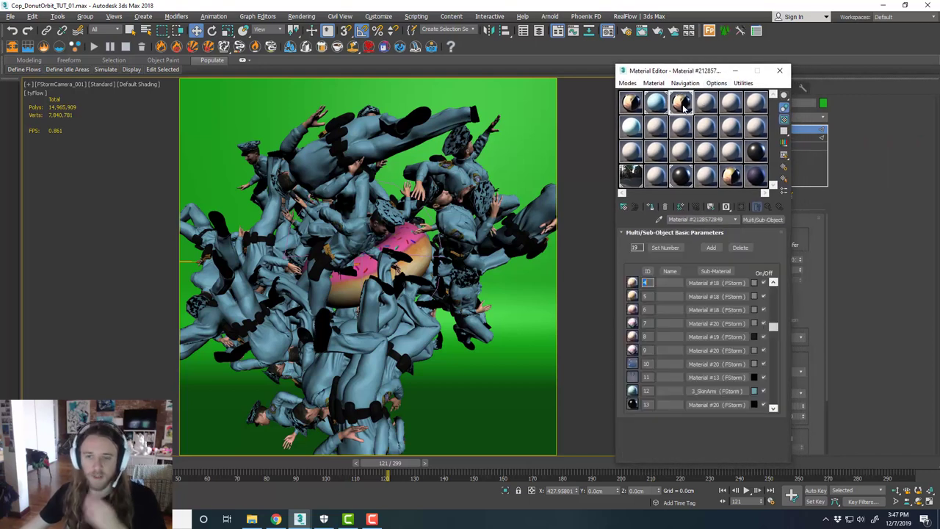
drag(772, 326, 772, 286)
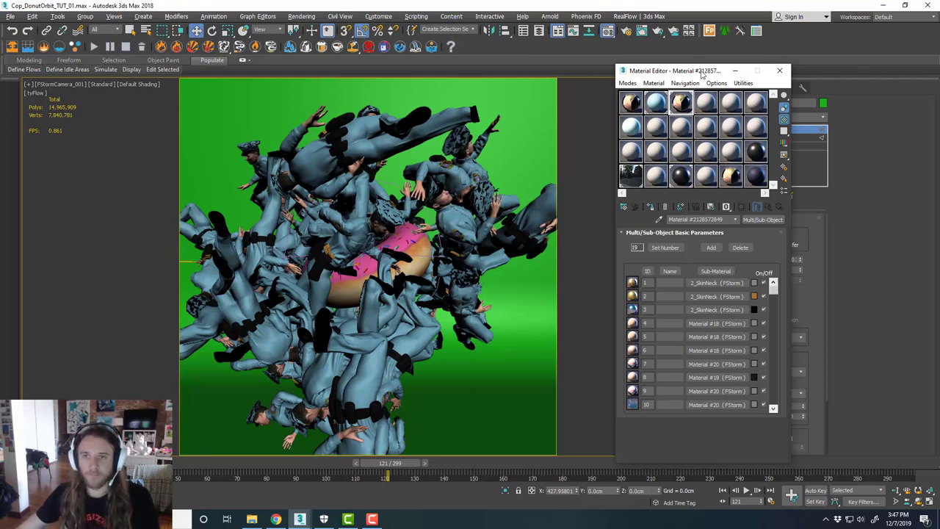
click(779, 71)
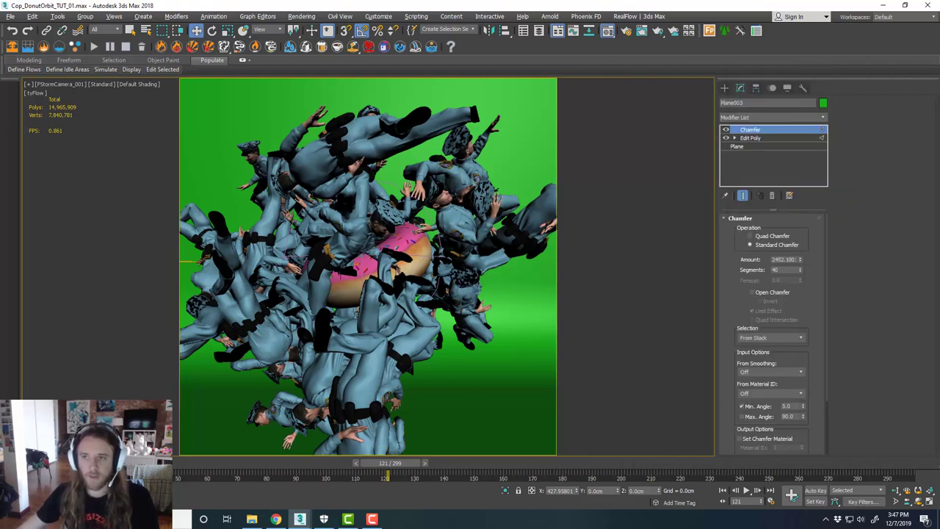
Maximize the Perspective view and open the Flatiron utility for unwrapping and texture baking
key(alt+w)
right_click(559, 259)
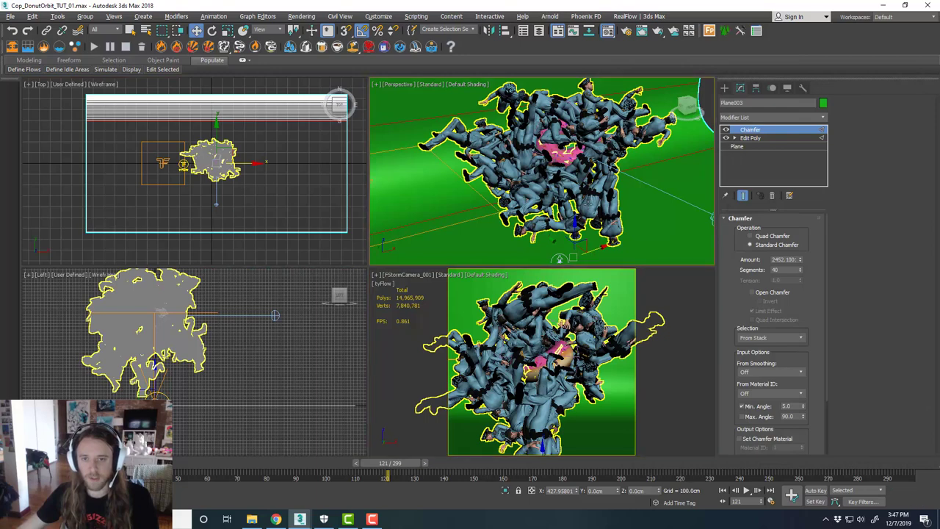
key(alt+w)
scroll(529, 265, down, 3)
middle_drag(550, 260, 480, 260)
scroll(480, 260, up, 4)
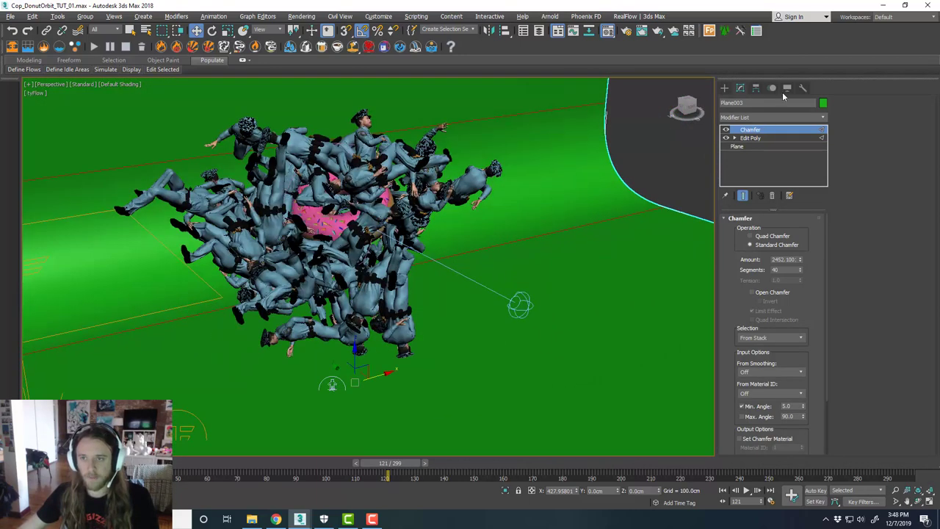
click(801, 87)
click(747, 132)
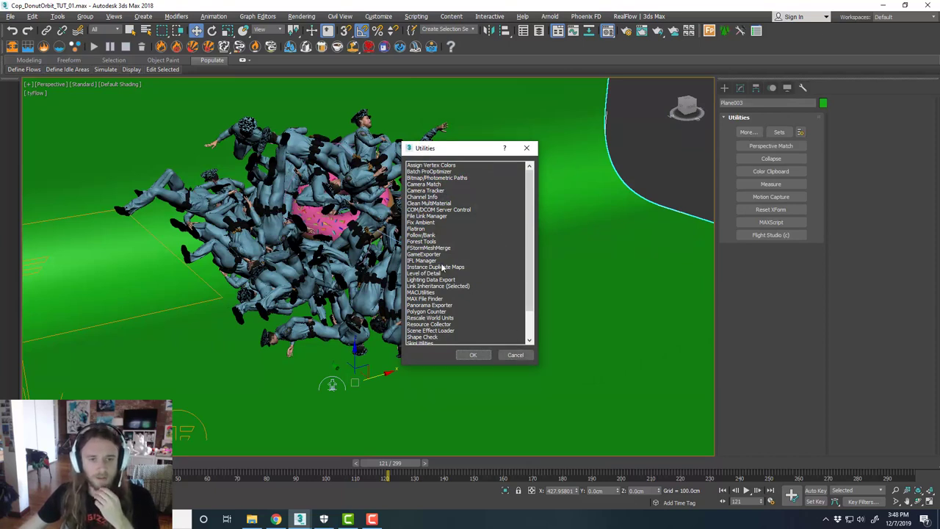
double_click(425, 229)
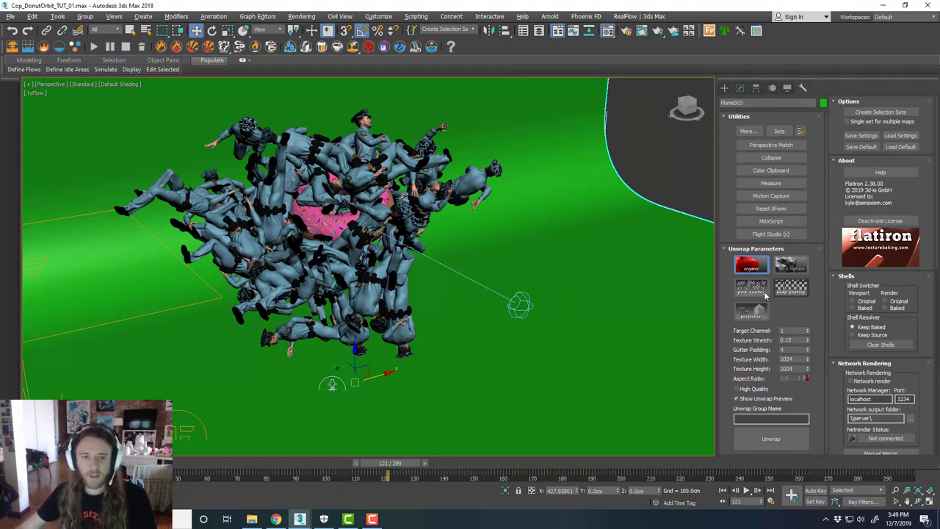
middle_drag(553, 396, 513, 378)
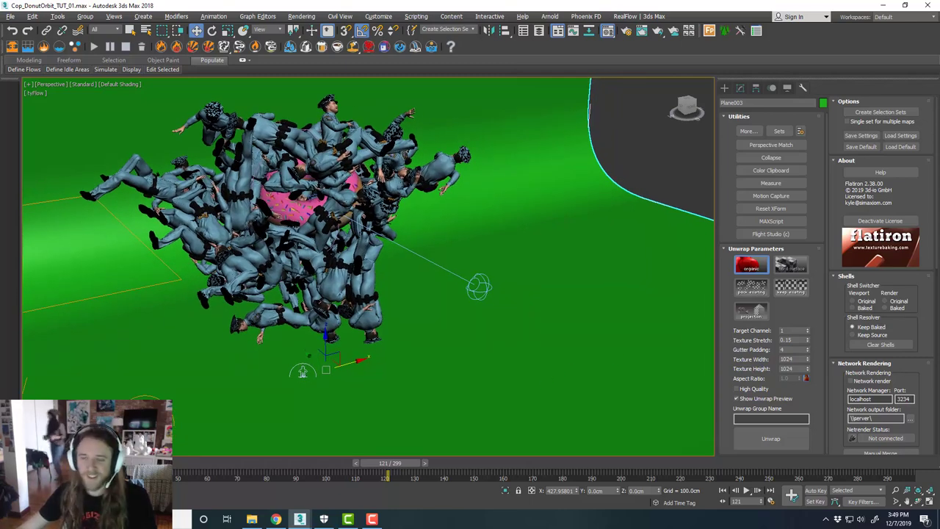
middle_drag(558, 249, 495, 261)
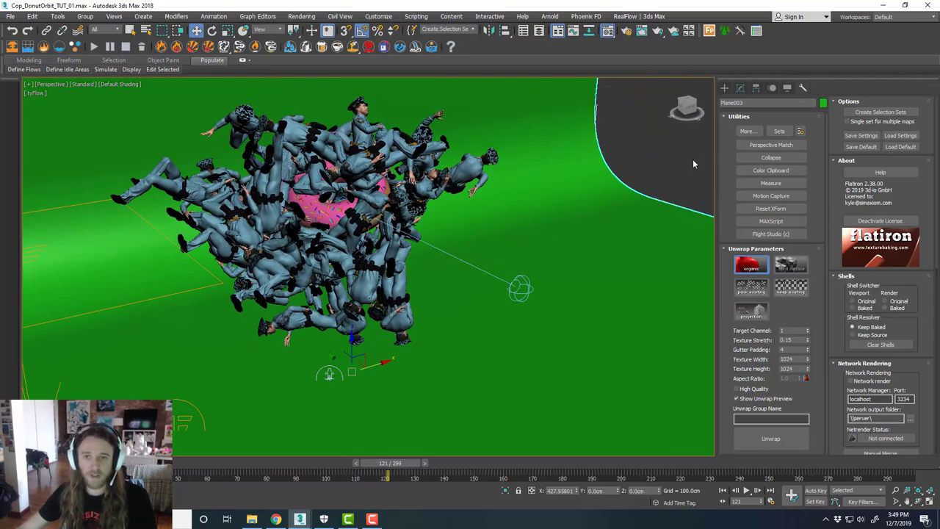
Show the Layer001 layer and hide the 0 (default) layer to isolate the source officer
click(670, 165)
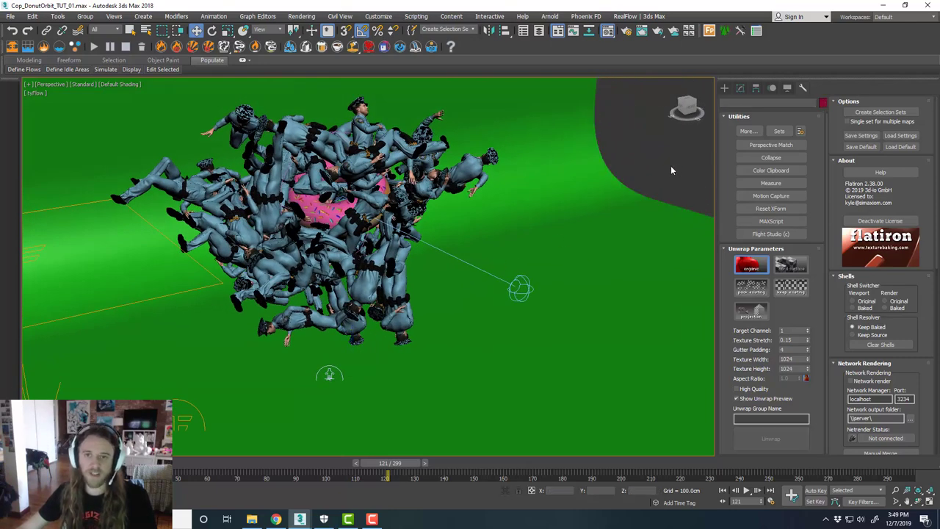
click(539, 30)
click(430, 177)
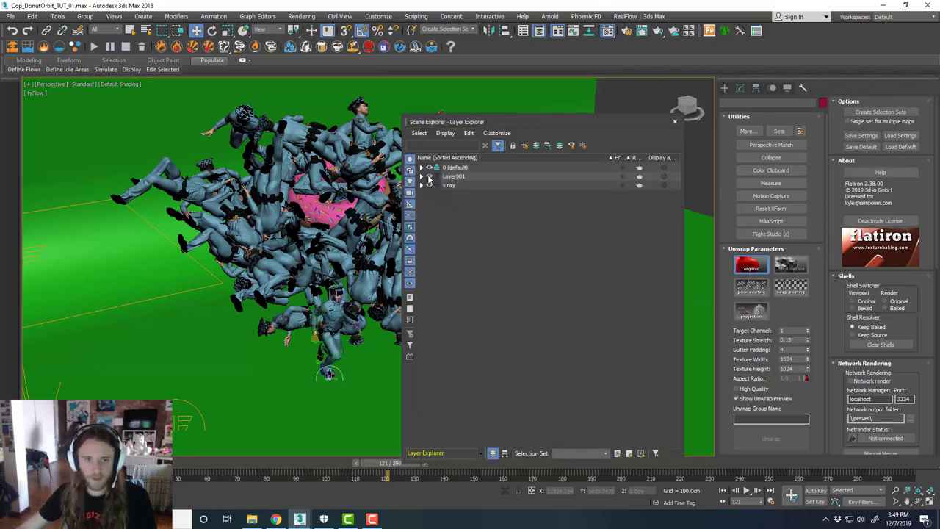
scroll(334, 348, up, 5)
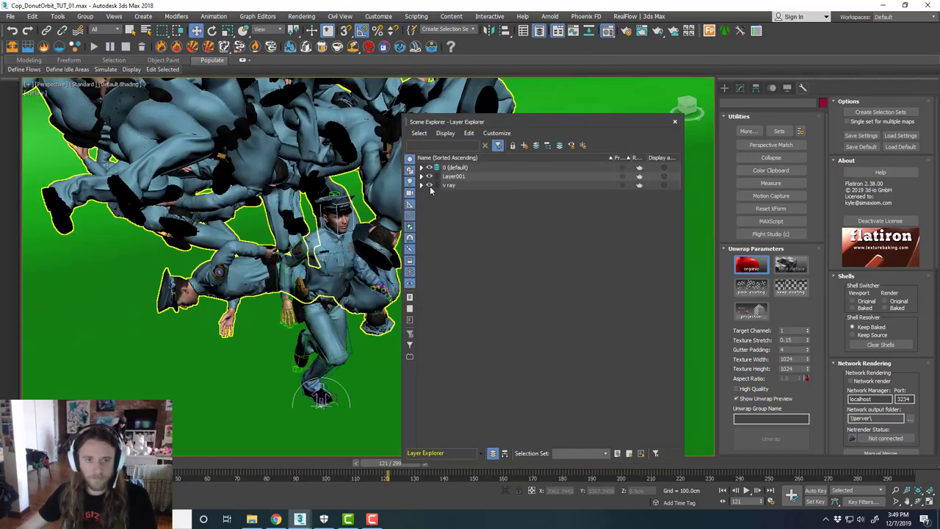
click(430, 168)
scroll(337, 290, up, 4)
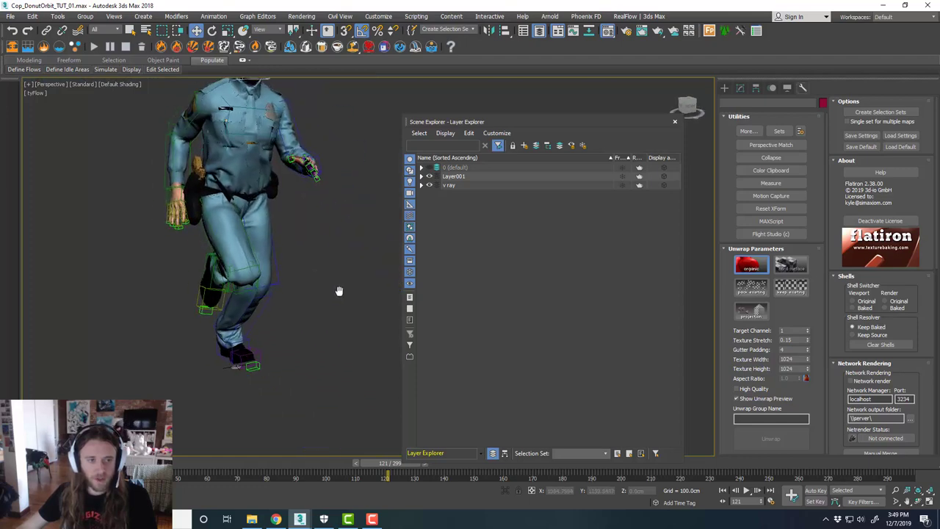
middle_drag(337, 289, 342, 296)
Select the officer's uniform, head and cap together and review the sub-material list of their Multi/Sub-Object material
click(328, 237)
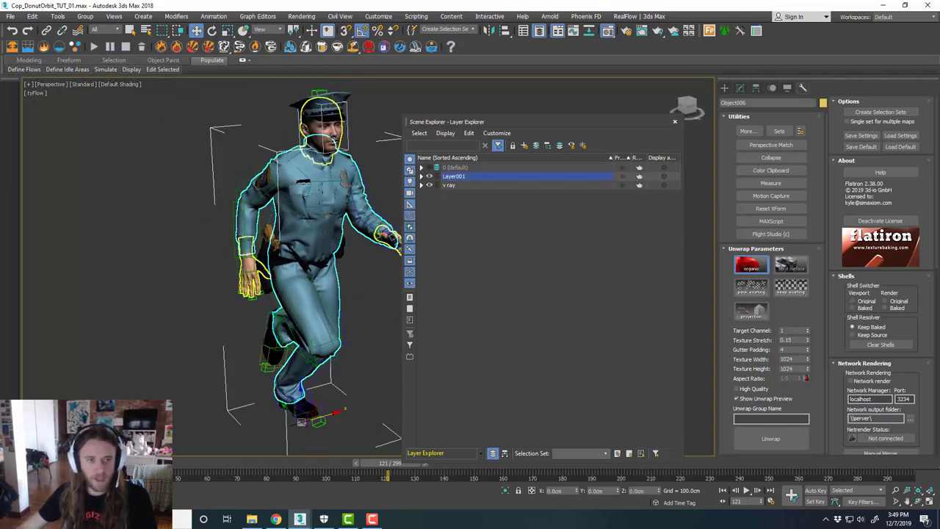
ctrl+click(334, 133)
click(335, 114)
middle_drag(396, 315, 389, 312)
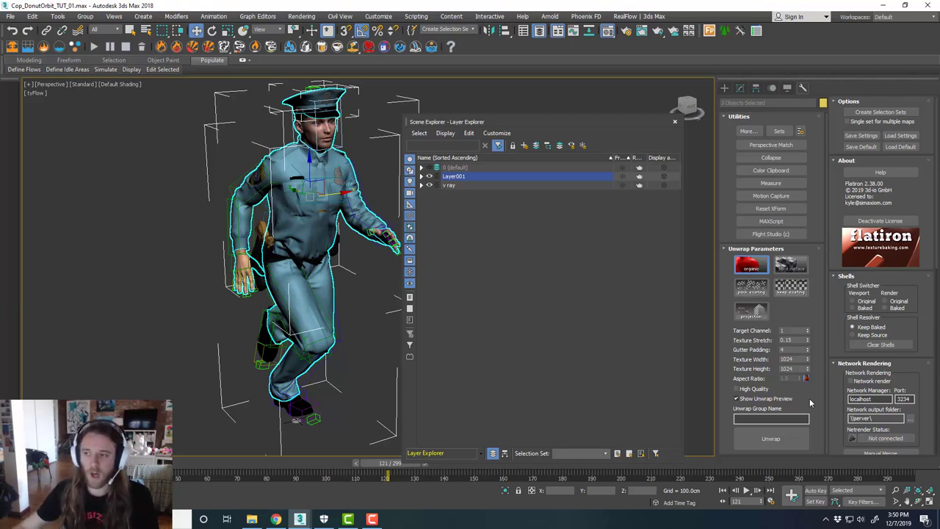
key(m)
mouse_move(802, 61)
mouse_down()
mouse_move(770, 60)
mouse_move(816, 68)
mouse_up()
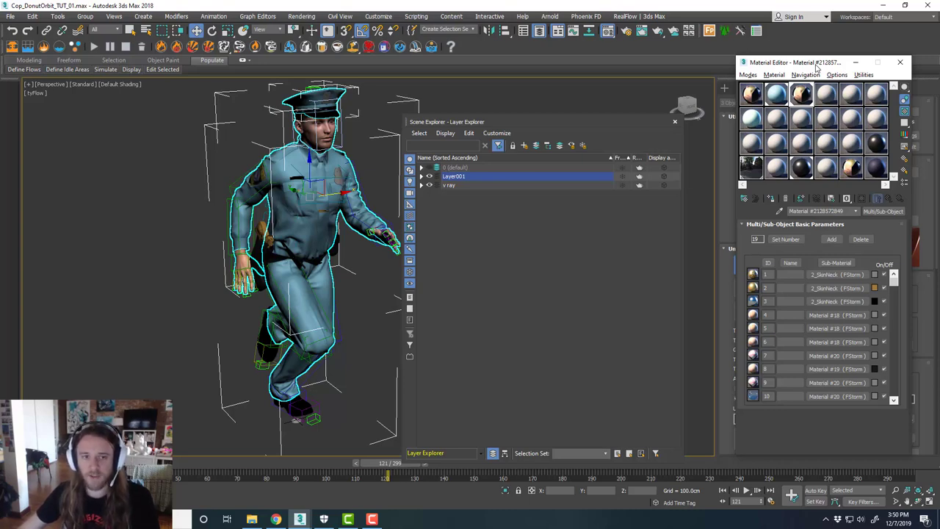
drag(817, 66, 909, 82)
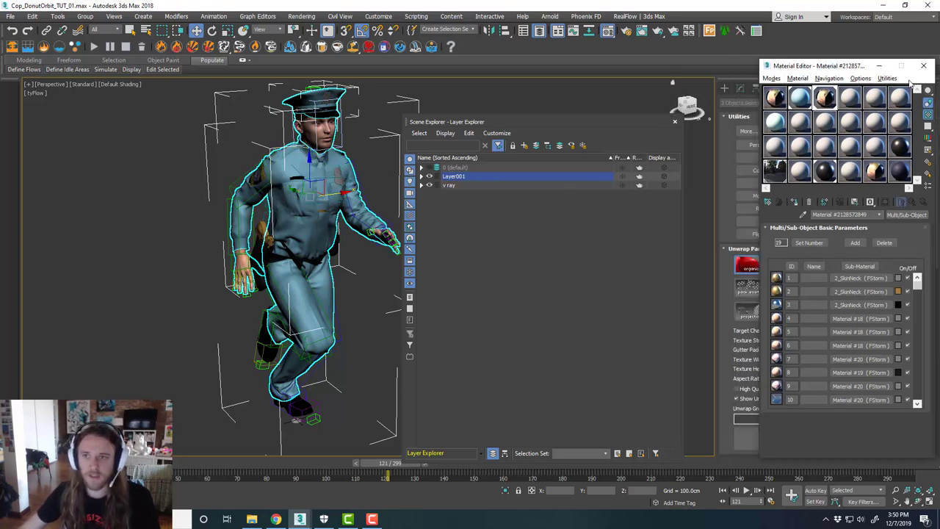
click(923, 66)
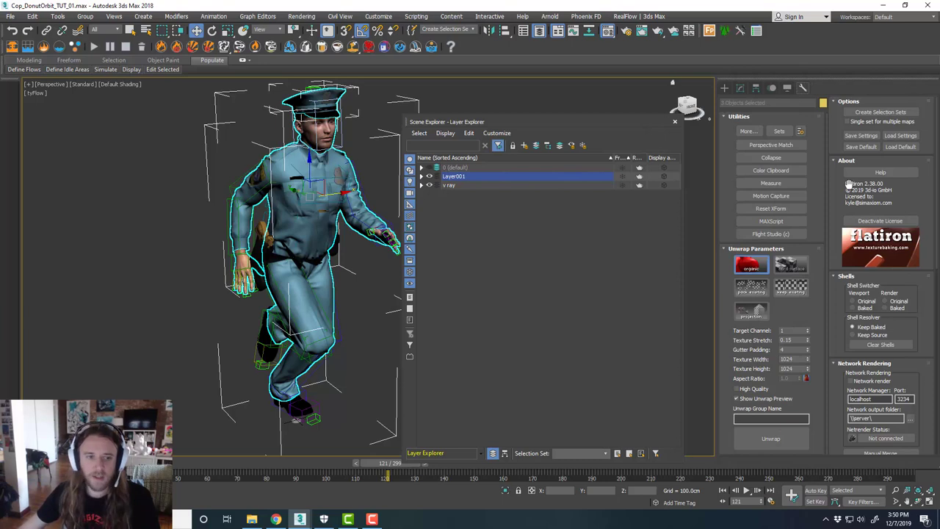
Switch the officer's biped to Figure Mode using its right leg bone, and reopen the Flatiron utility
click(263, 328)
click(771, 89)
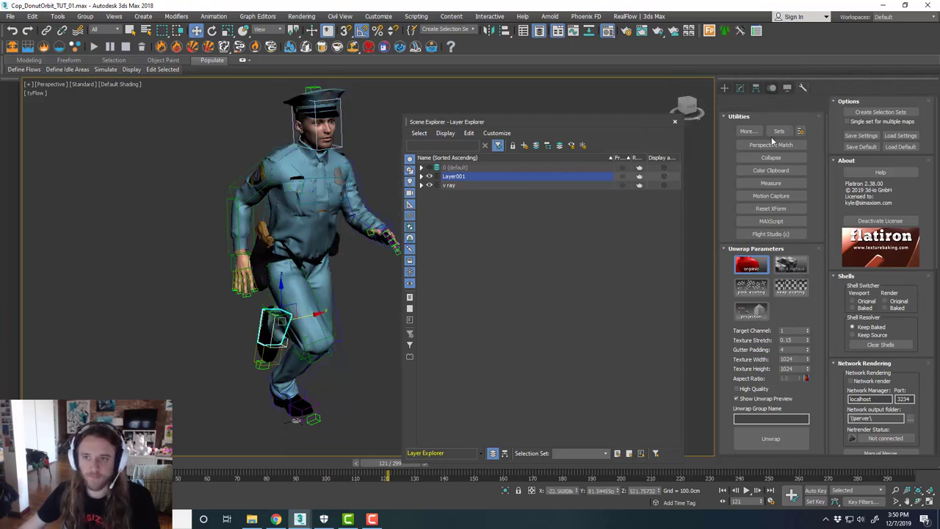
click(744, 207)
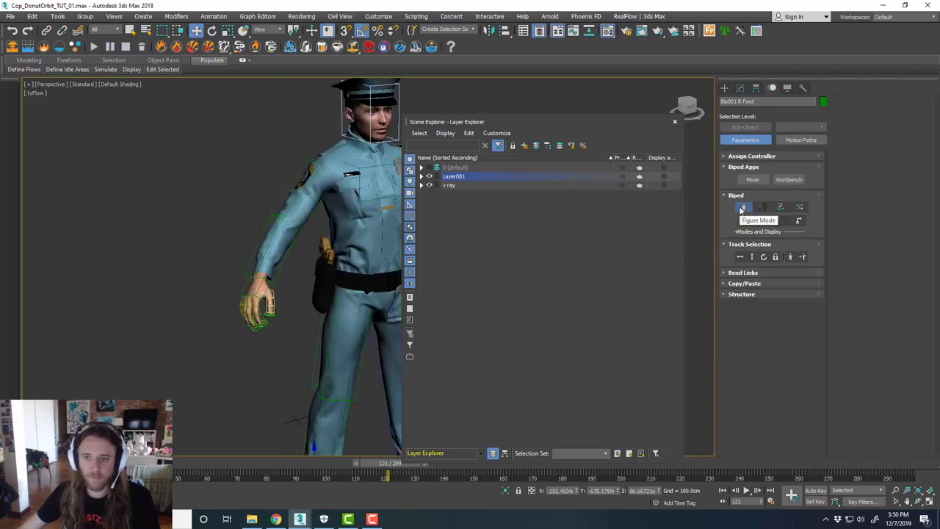
scroll(303, 310, down, 3)
middle_drag(312, 316, 252, 278)
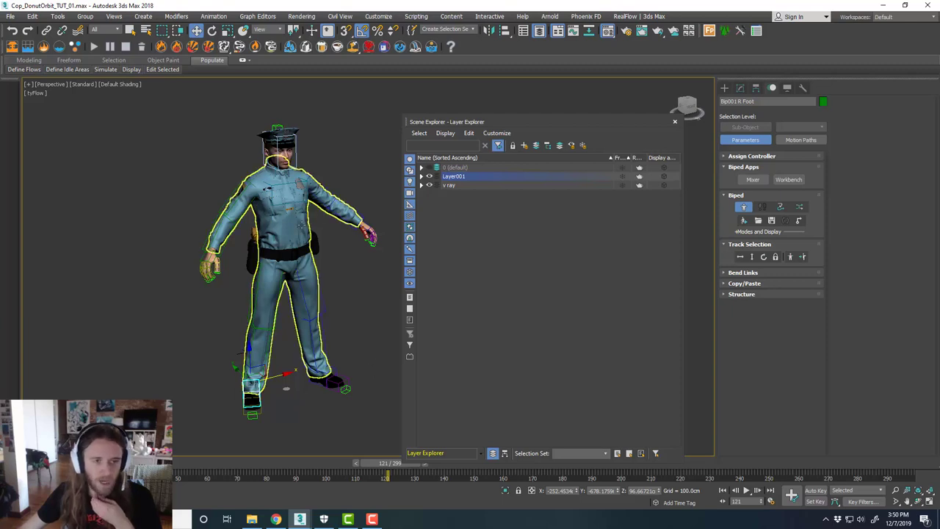
click(801, 87)
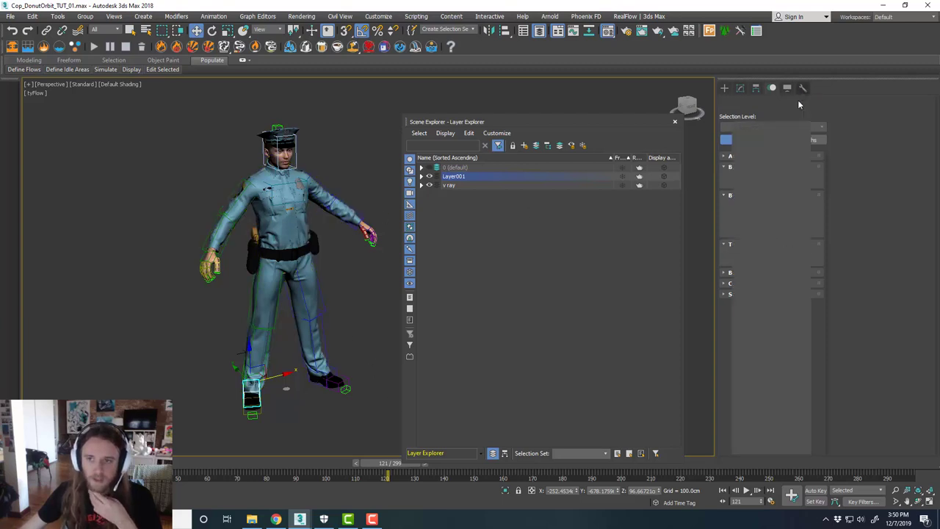
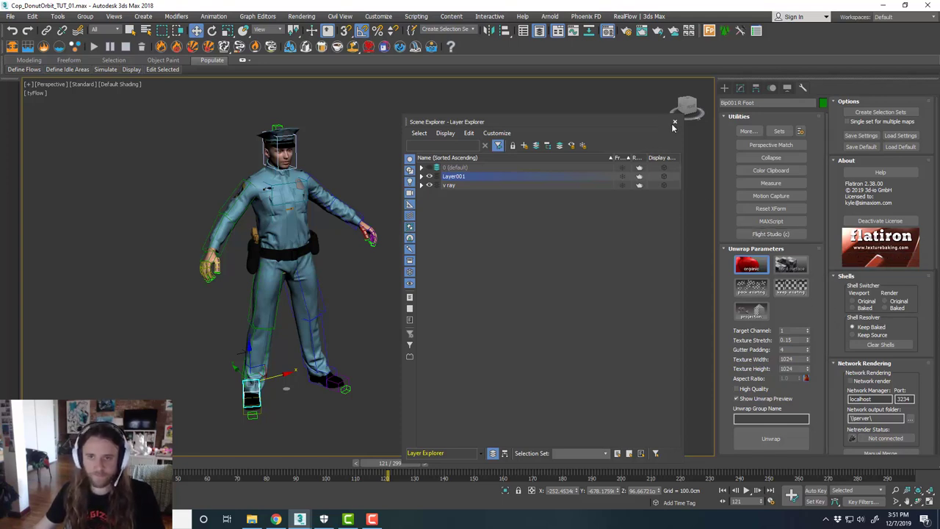
Hide the Layer001 layer and bring the 0 (default) layer back into view
click(430, 177)
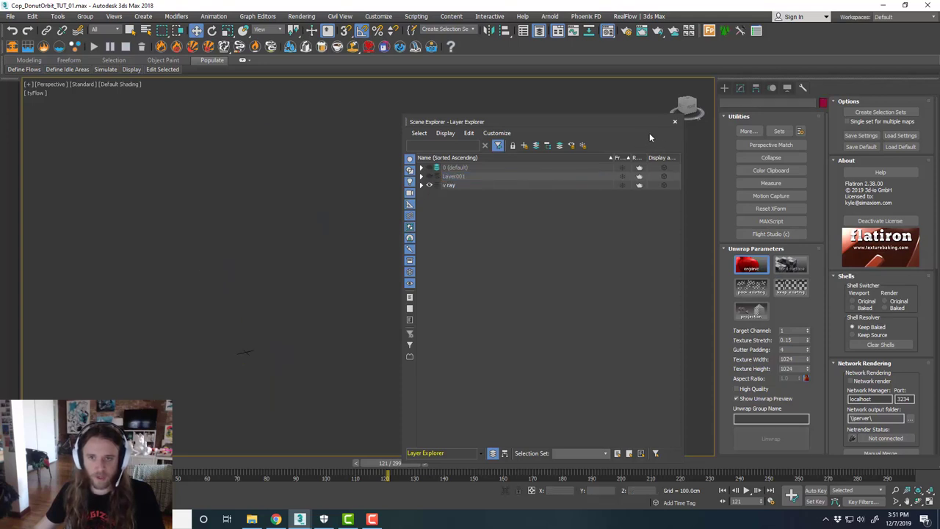
click(673, 123)
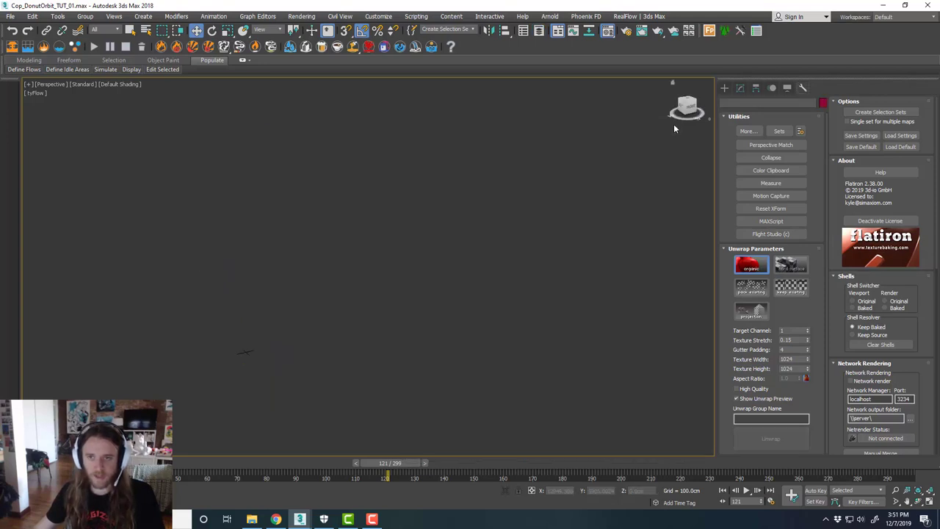
click(740, 88)
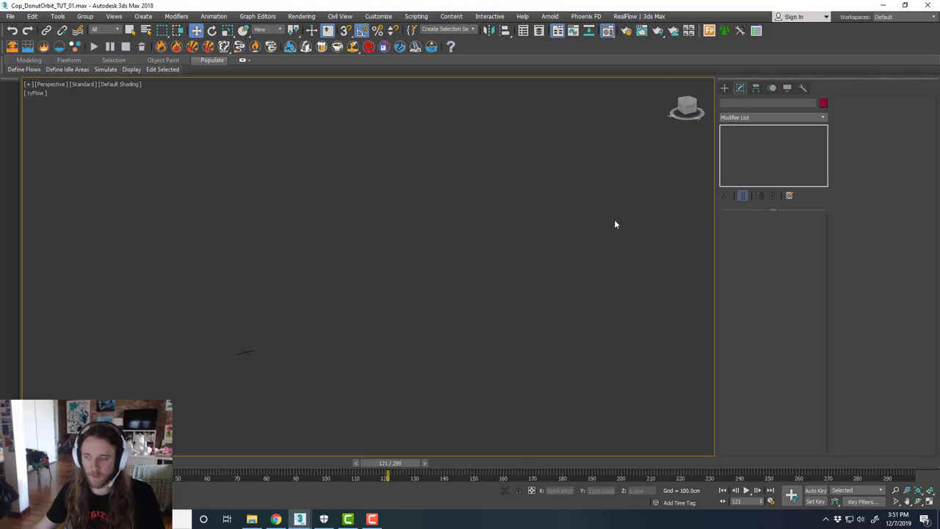
click(539, 32)
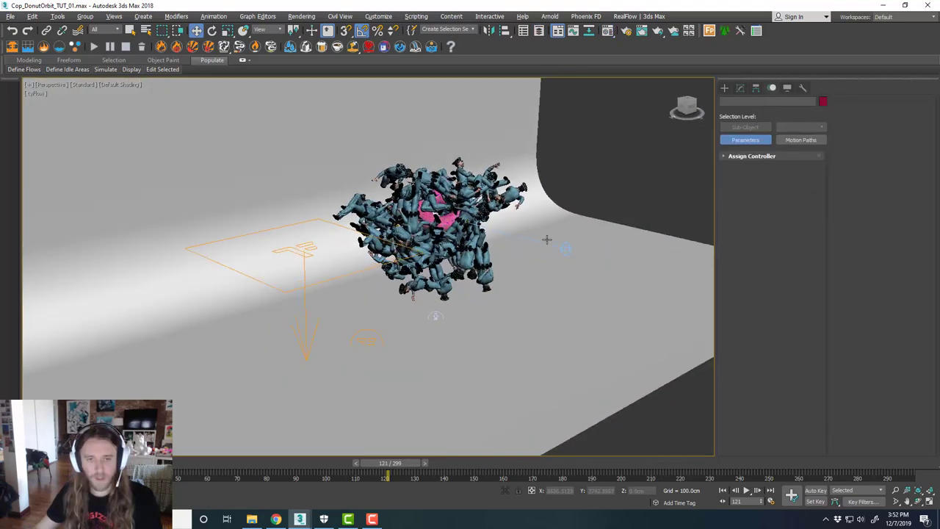
Review the parameters of the white FStorm material named background used for the backdrop
scroll(484, 233, up, 4)
middle_drag(509, 241, 522, 260)
click(607, 31)
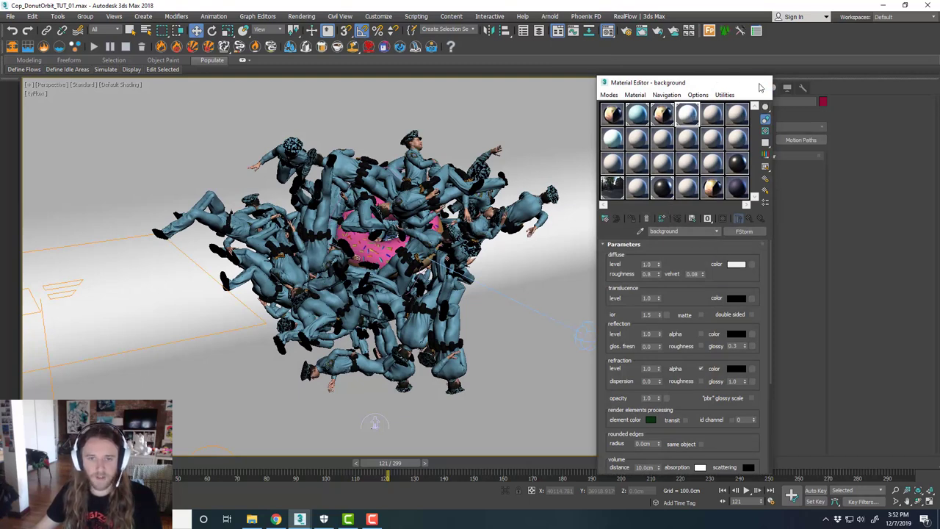
click(760, 84)
Create a disk-shaped FStormLight about 3009 cm in size in the Top view, in front and to the right of the officers
scroll(543, 238, down, 3)
key(alt+w)
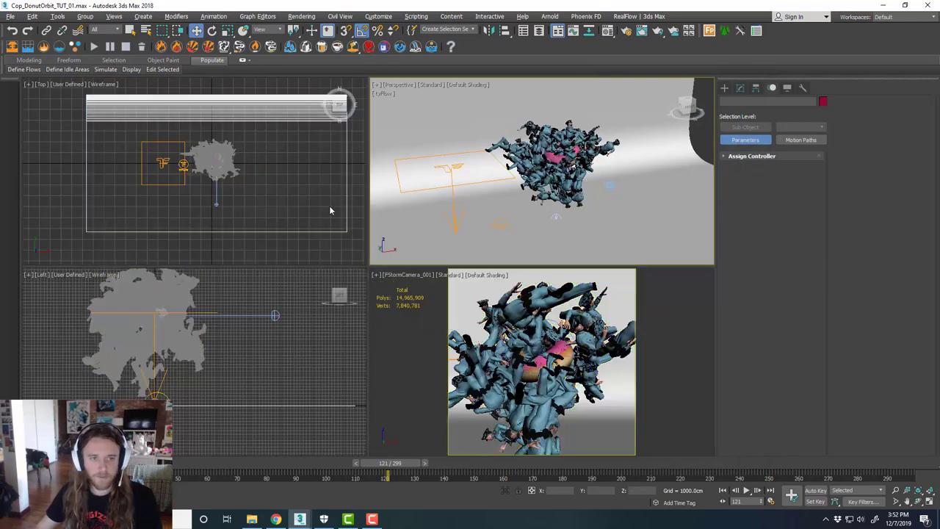
click(330, 210)
key(alt+w)
click(724, 88)
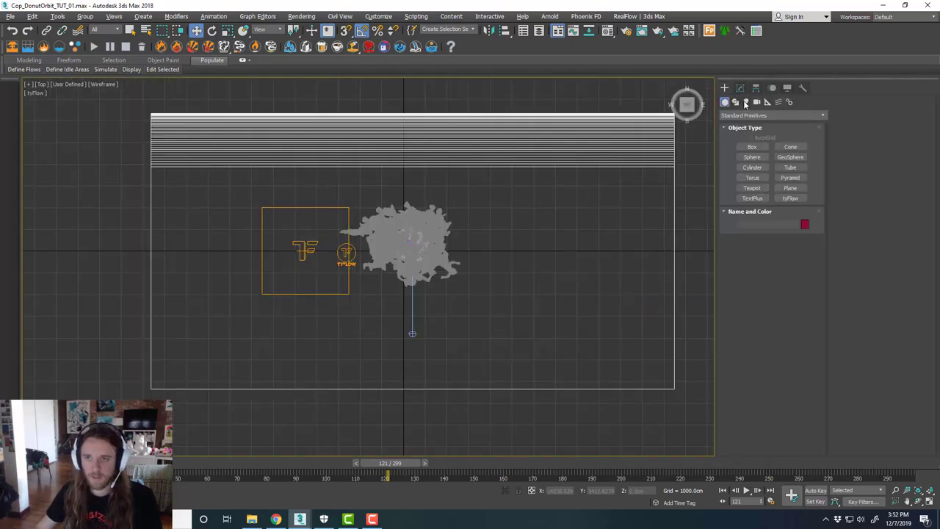
click(746, 102)
click(752, 147)
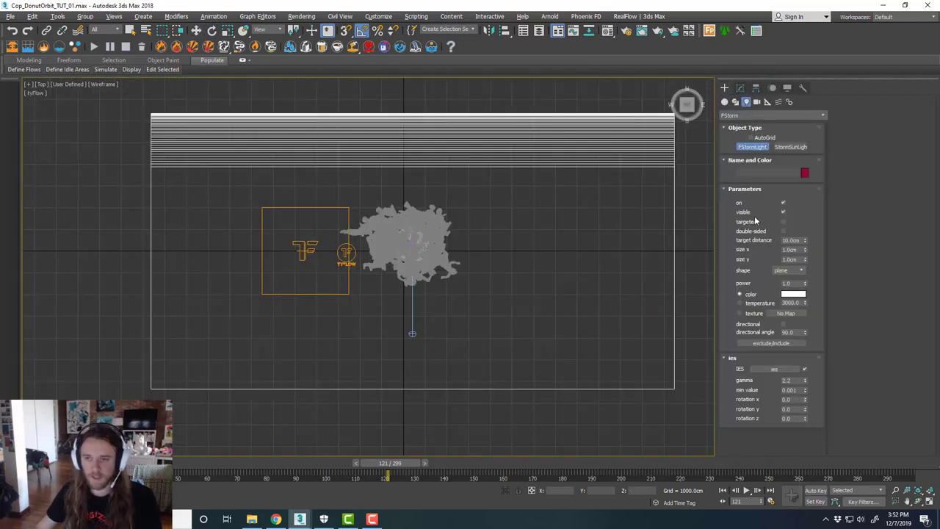
click(790, 271)
click(795, 286)
drag(499, 321, 536, 269)
Tilt the disk light toward the backdrop and raise it to a height of about 5739 cm
key(e)
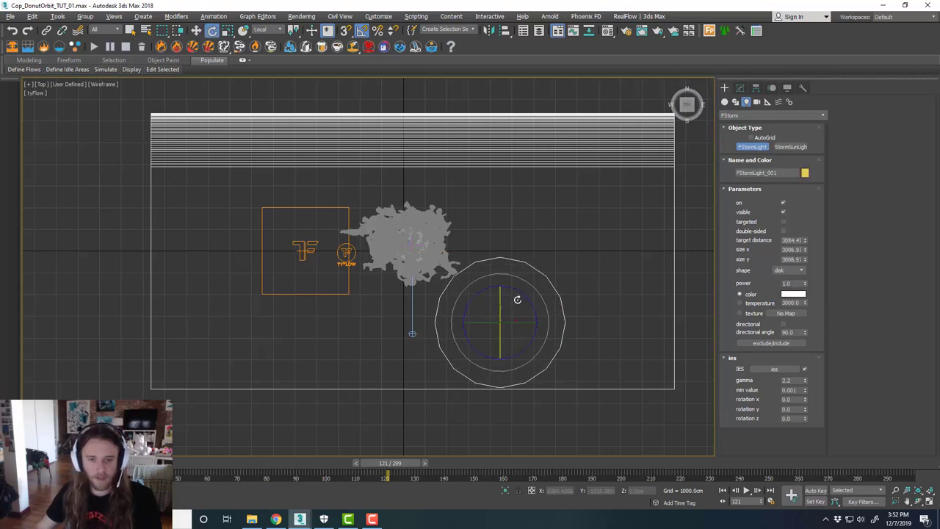
mouse_move(510, 315)
mouse_down()
mouse_move(524, 329)
mouse_move(499, 303)
mouse_up()
key(w)
key(alt+w)
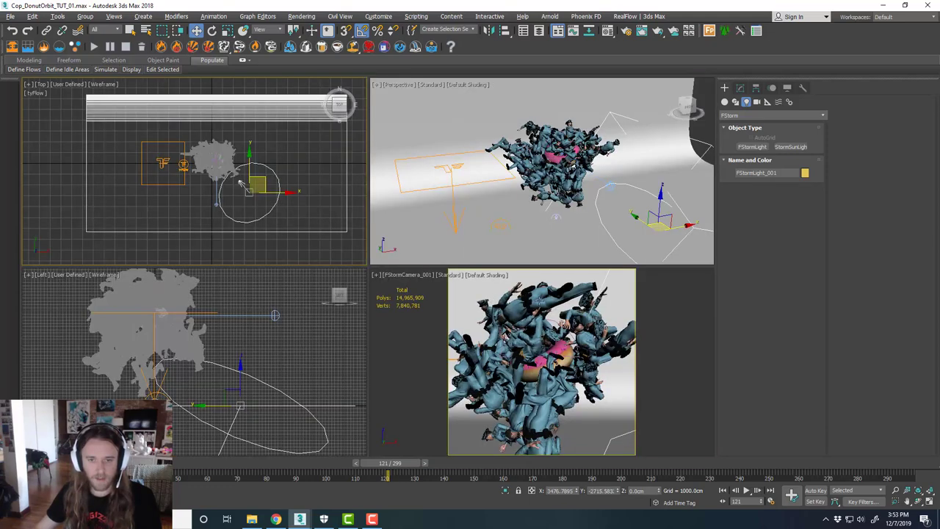
middle_click(596, 198)
key(alt+w)
scroll(455, 242, down, 5)
alt+middle_drag(455, 243, 417, 251)
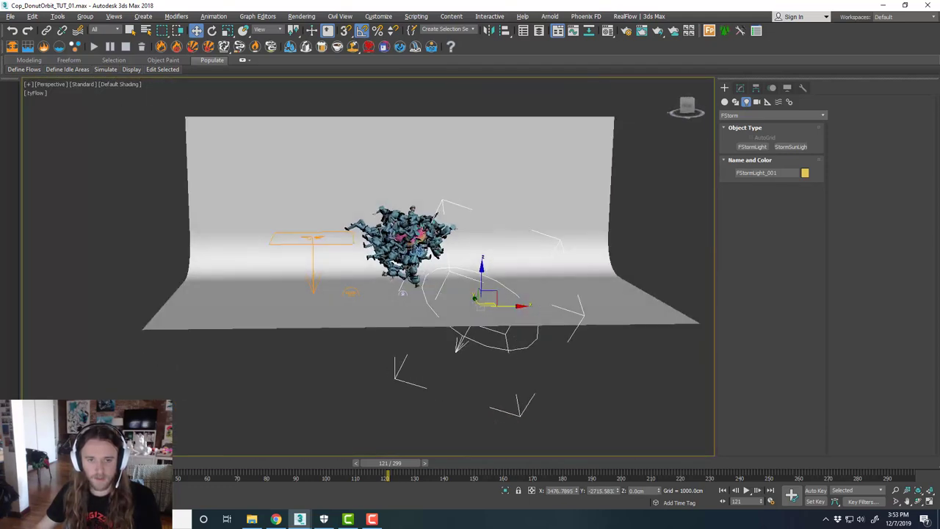
drag(479, 274, 486, 158)
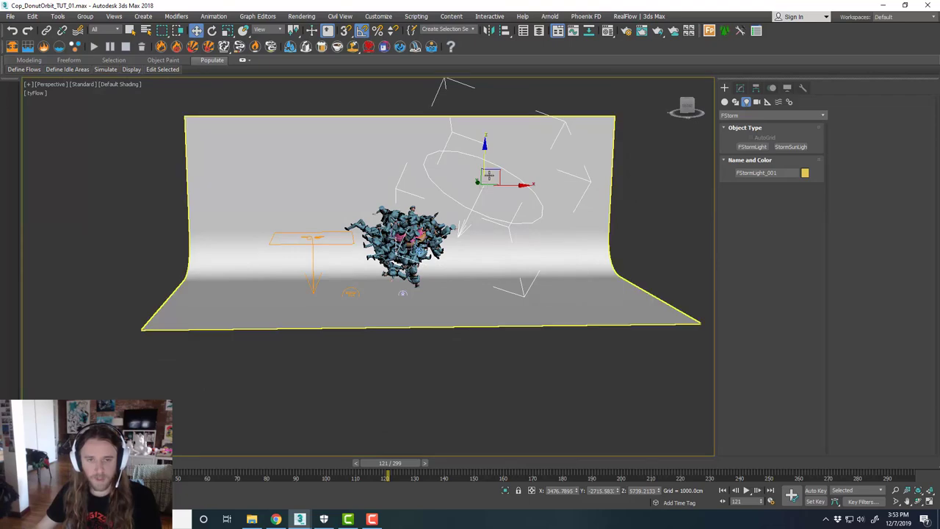
Rotate the raised disk light further so it aims at the cluster of officers
scroll(497, 178, up, 5)
scroll(497, 178, down, 4)
mouse_move(497, 178)
alt+middle_down()
mouse_move(507, 192)
mouse_move(520, 177)
mouse_move(494, 192)
alt+middle_up()
key(e)
drag(433, 229, 450, 243)
alt+middle_drag(450, 242, 541, 231)
Clone the disk light as a copy named FStormLight_002 on the opposite side of the officers
key(alt+w)
right_click(312, 158)
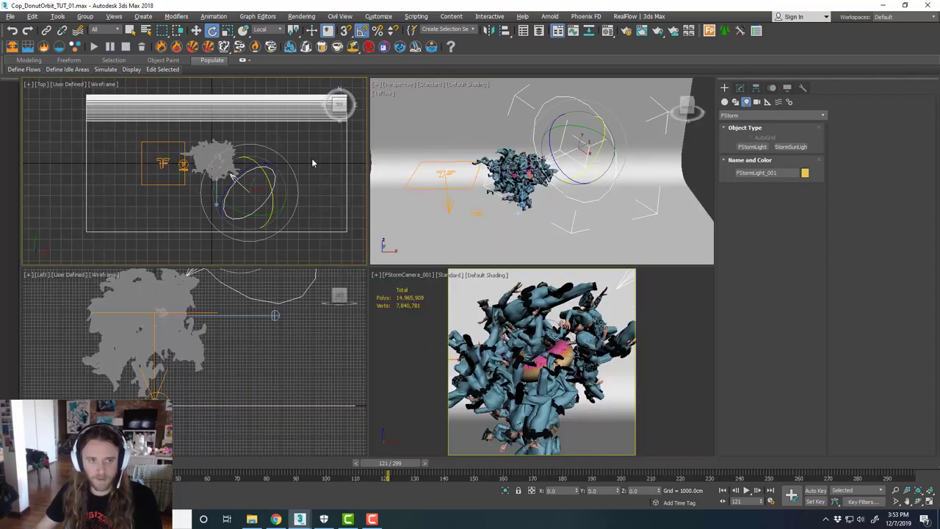
key(alt+w)
key(w)
shift+drag(487, 301, 277, 224)
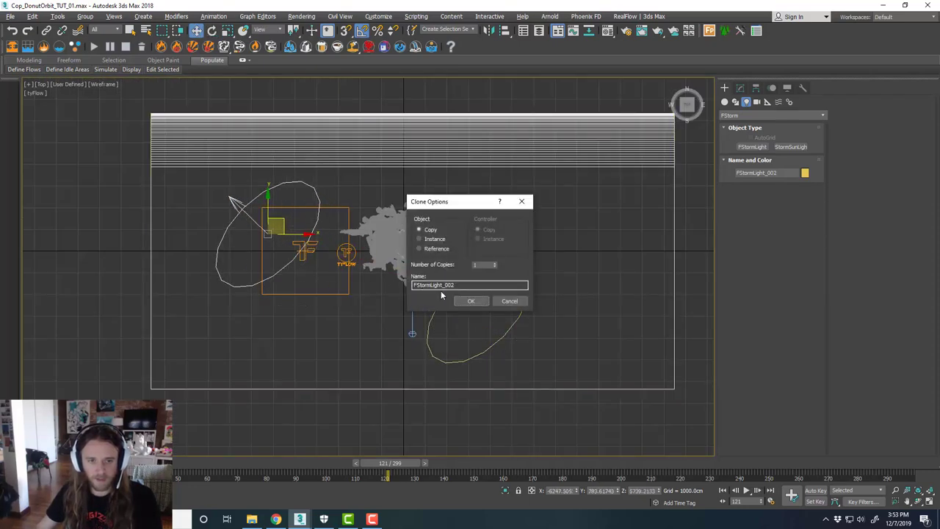
key(Return)
Rotate the copied light in the View coordinate system so it faces the officers horizontally from the side
key(e)
click(278, 30)
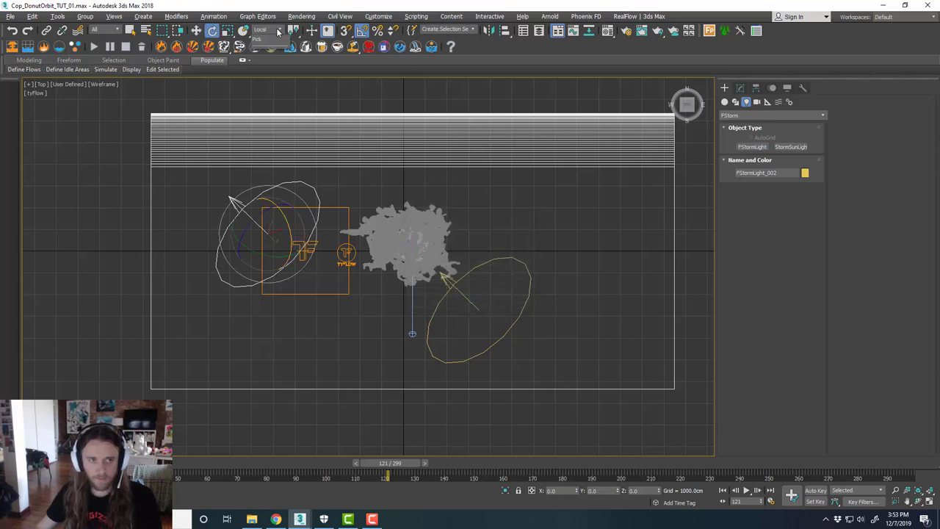
click(275, 38)
drag(286, 192, 351, 222)
drag(288, 233, 270, 233)
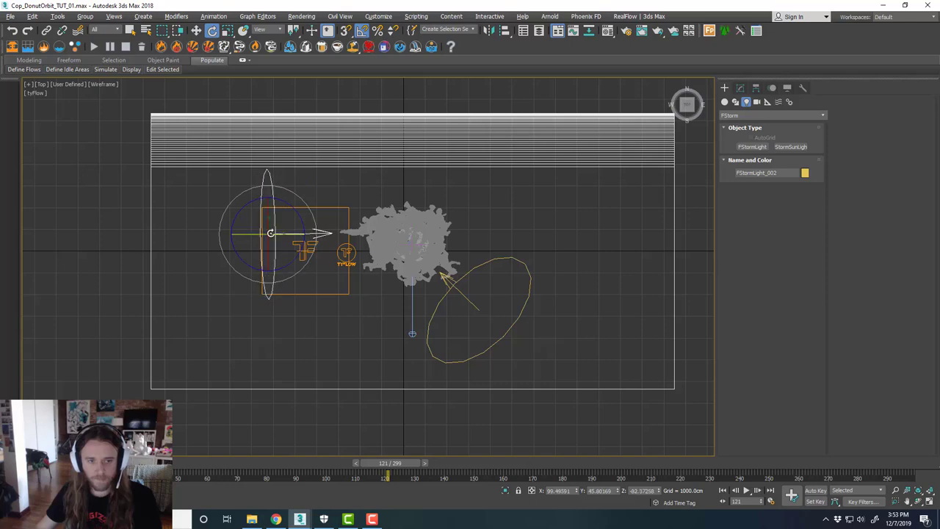
Lower the copied light to about 2966 cm and move it away from the officers to about X -9051 cm
key(alt+w)
key(alt+w)
scroll(440, 176, down, 5)
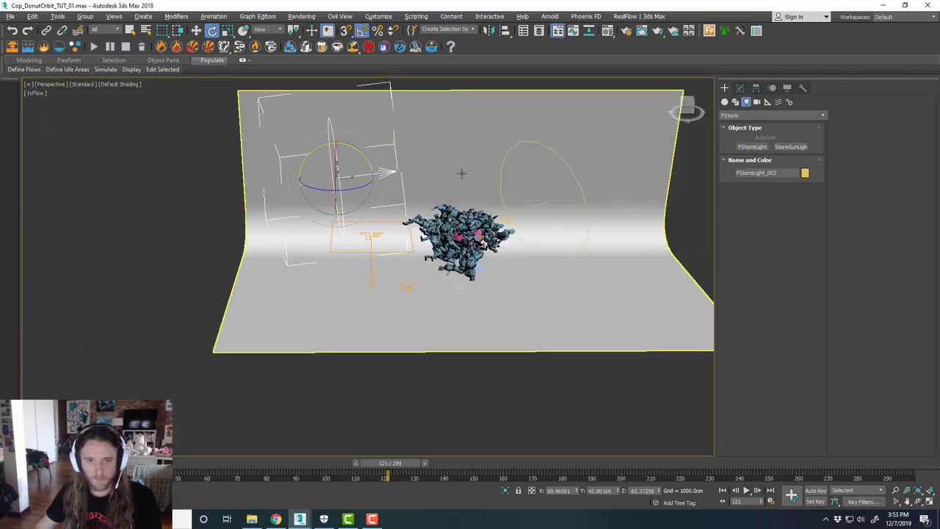
alt+middle_drag(461, 174, 415, 157)
key(w)
drag(335, 169, 335, 212)
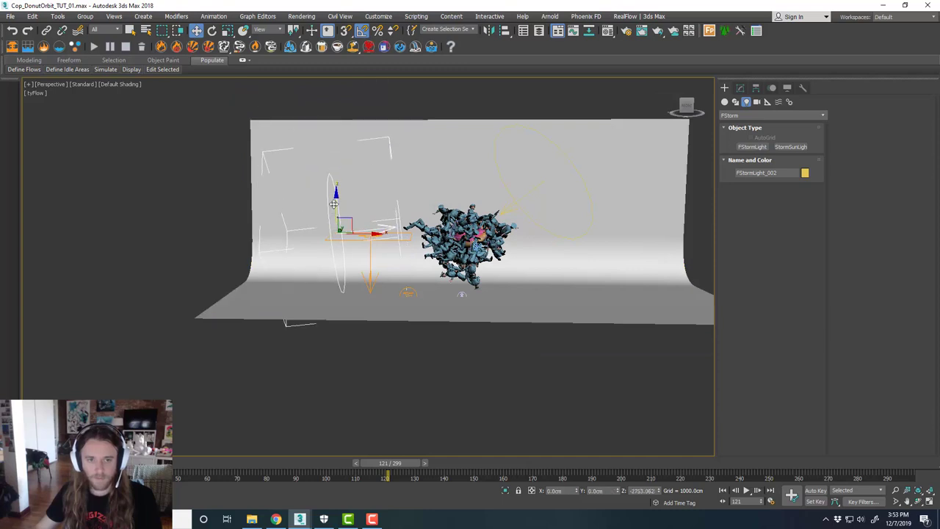
key(alt+w)
click(170, 158)
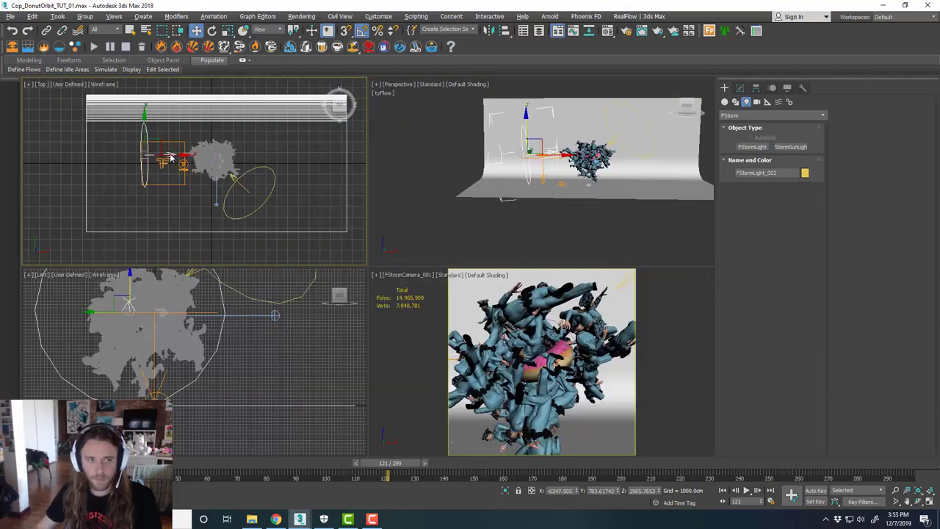
middle_drag(173, 158, 164, 158)
drag(174, 154, 143, 154)
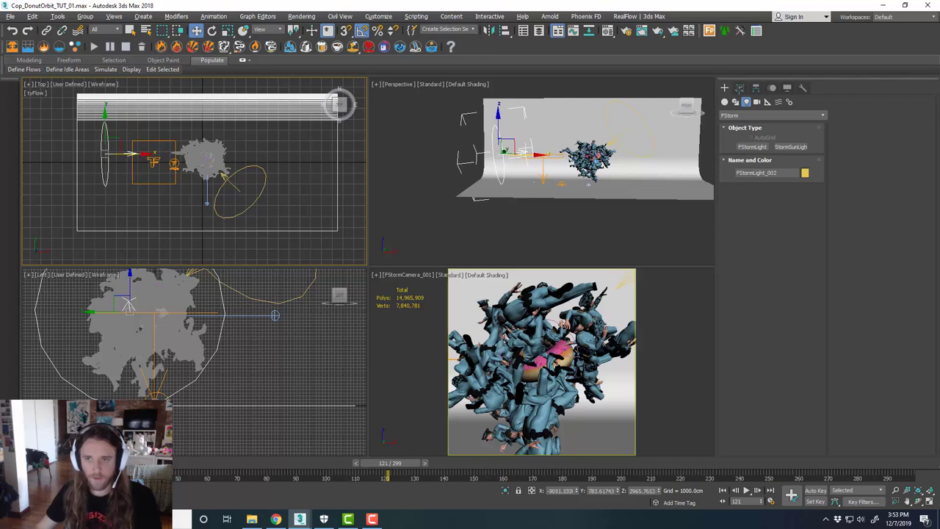
Set the power of the side light FStormLight_002 to 4 and of the raised light FStormLight_001 to 8
click(739, 87)
click(791, 312)
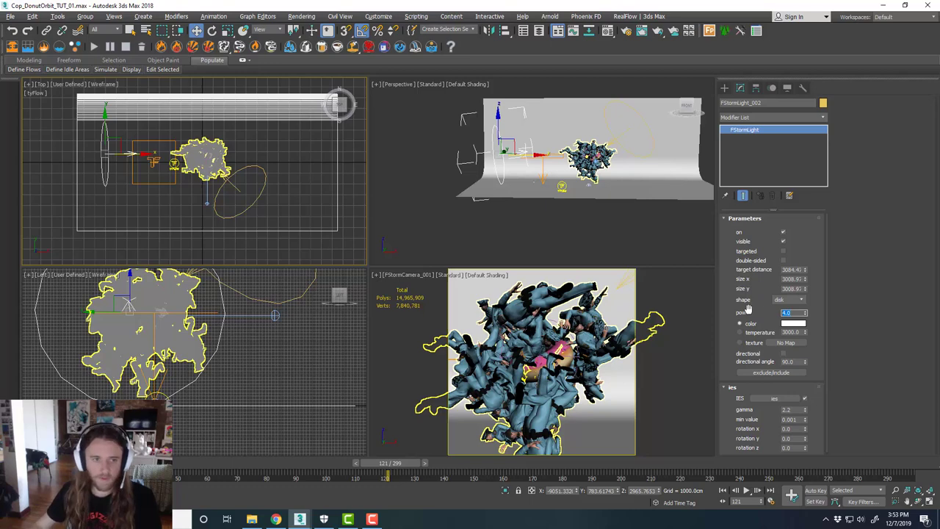
click(224, 210)
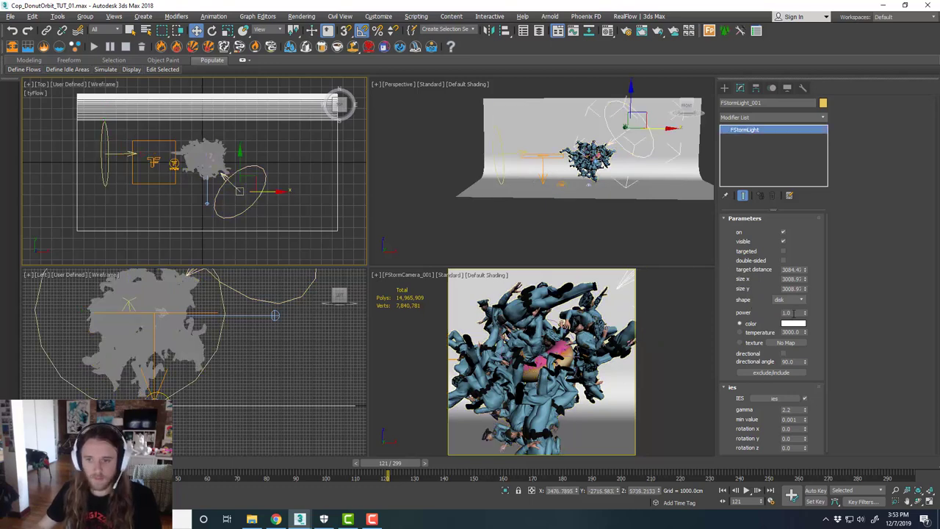
drag(795, 312, 763, 312)
text(8)
key(Return)
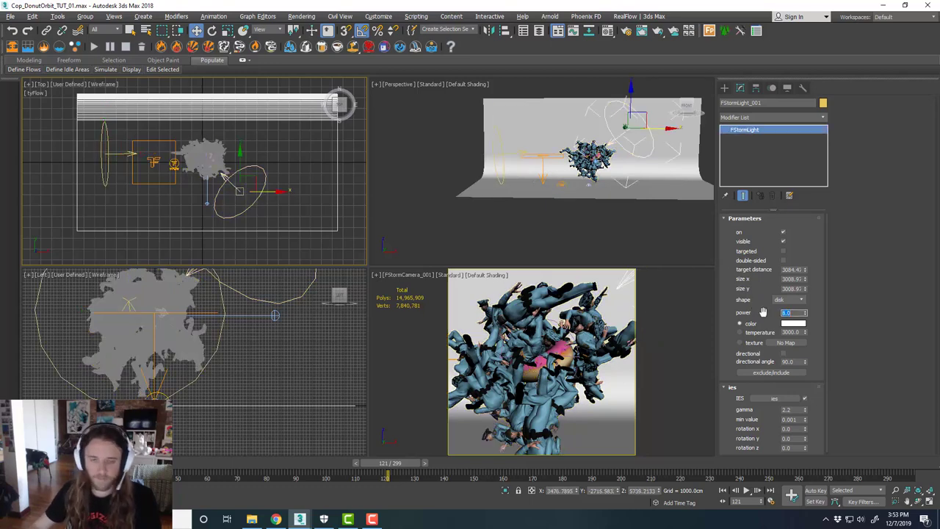
Deselect the light in the Perspective view and set the render output size to 1080 by 1080 in Render Setup
click(612, 213)
key(alt+w)
scroll(499, 219, up, 5)
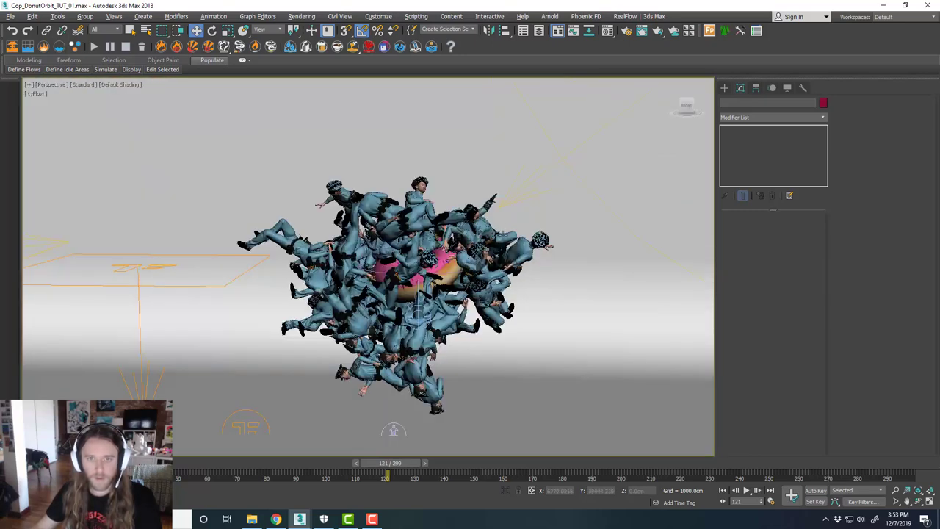
click(499, 219)
scroll(499, 218, down, 3)
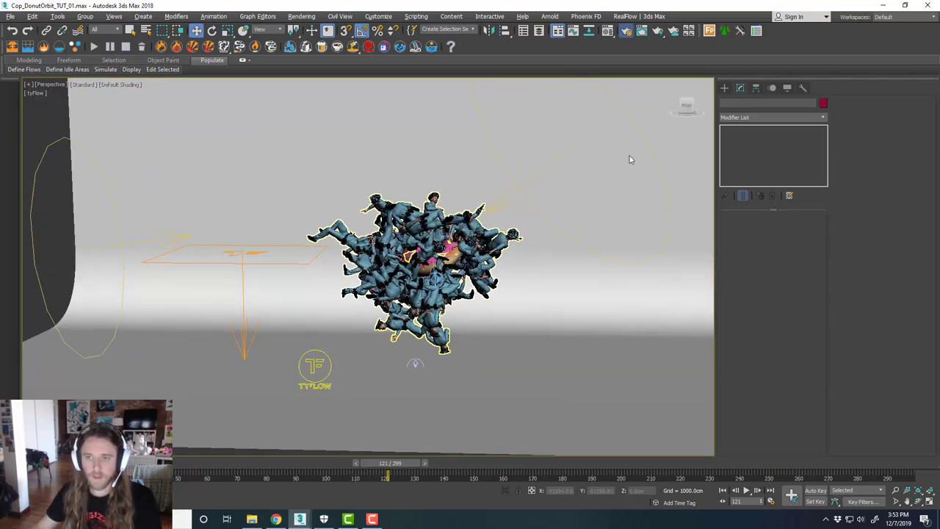
key(F10)
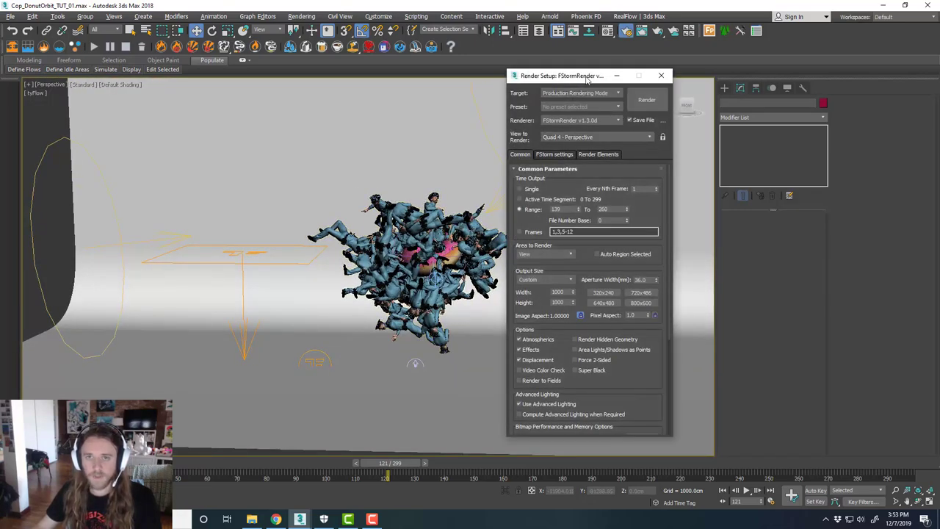
drag(591, 76, 655, 72)
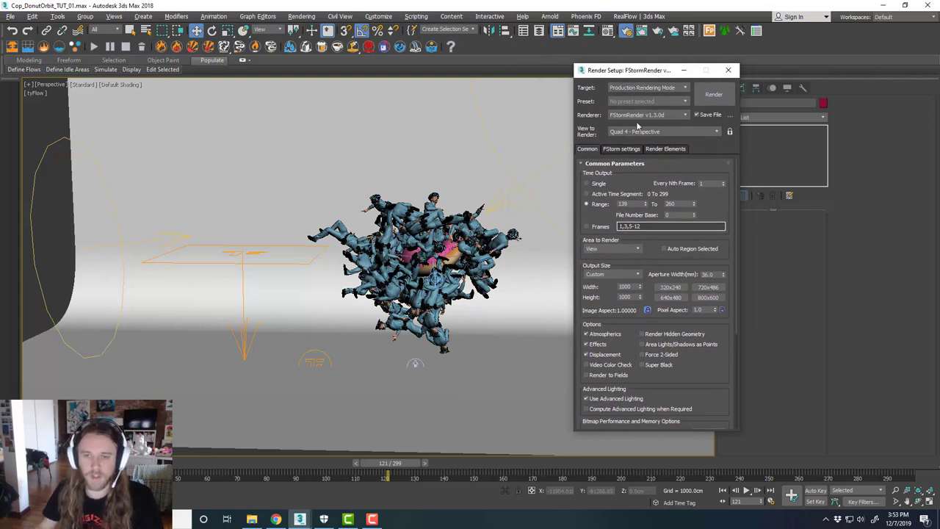
double_click(625, 287)
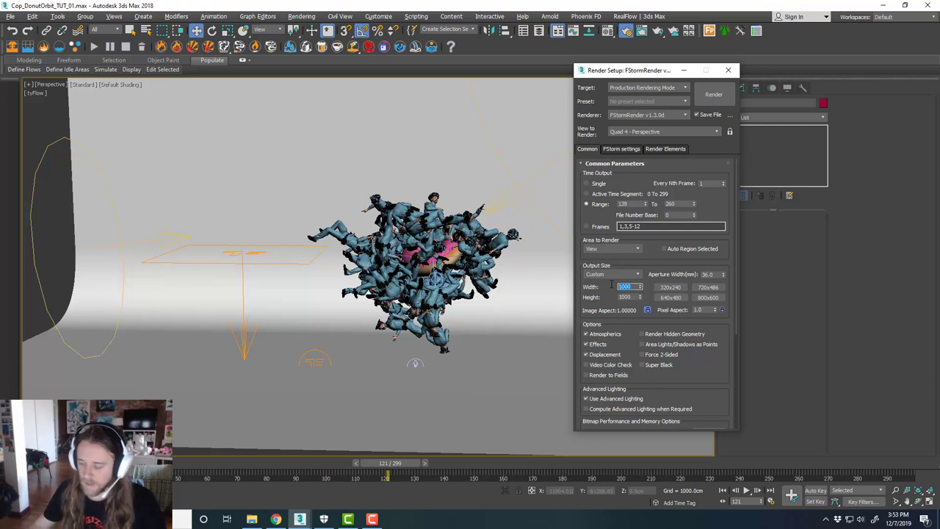
text(1080)
key(Tab)
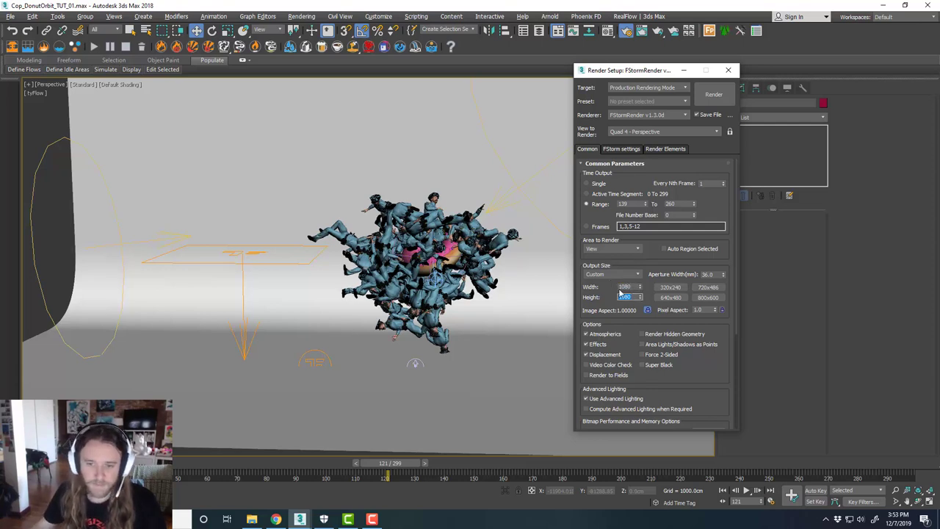
Set the render time output range from frame 0 to 270
double_click(624, 203)
text(0)
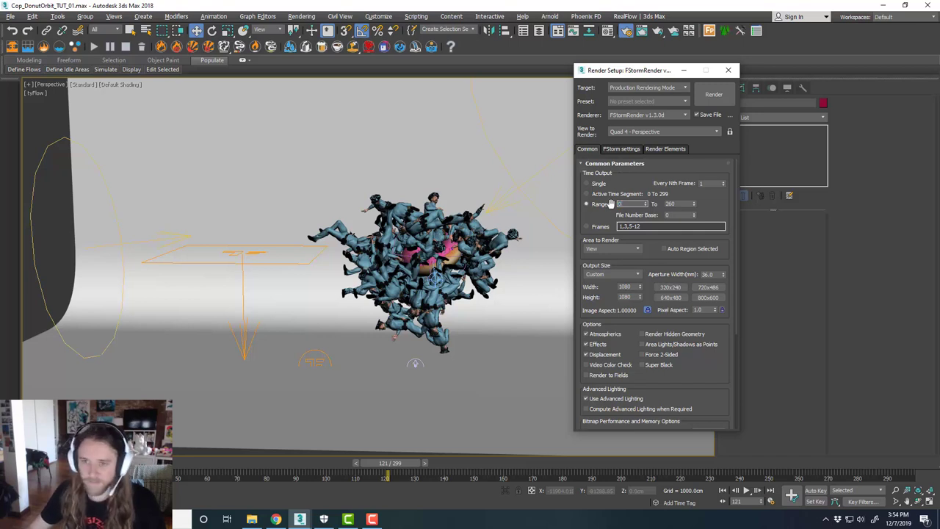
key(Tab)
text(27)
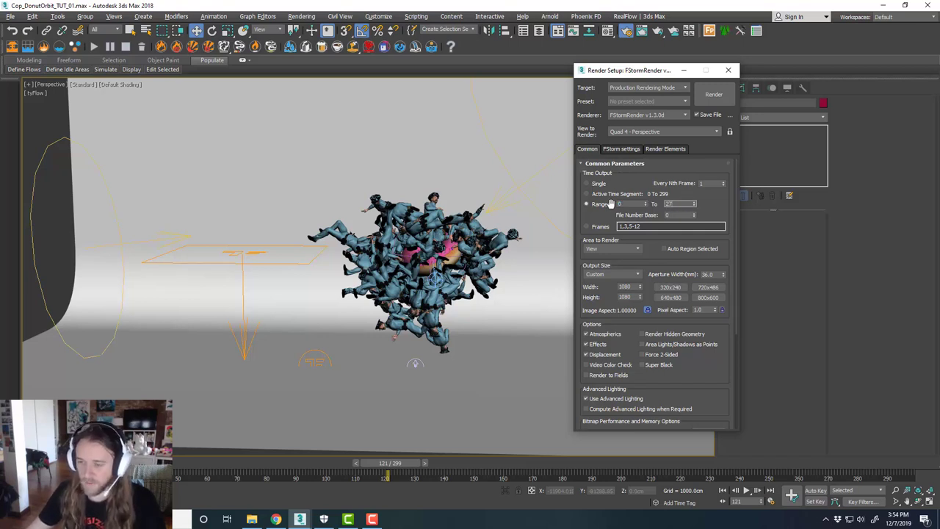
text(0)
key(Tab)
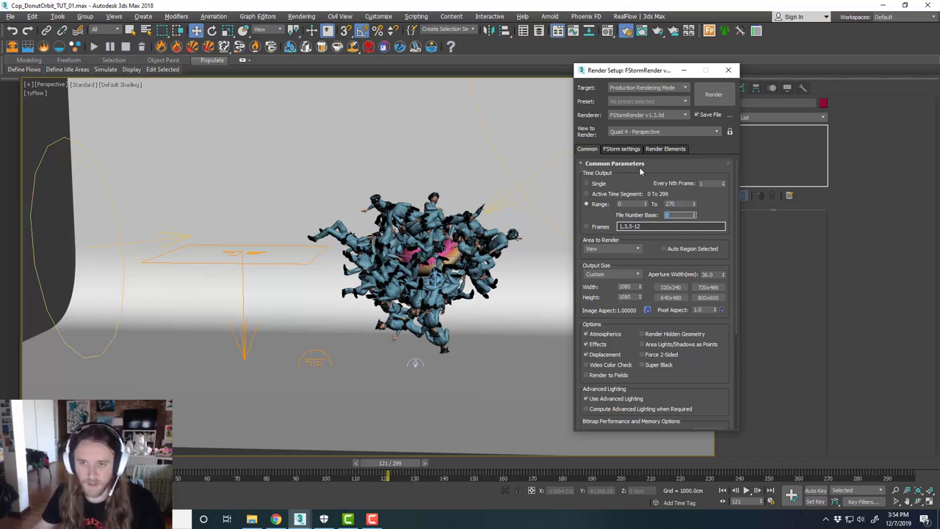
Review FStorm's Kernel Settings, including the light samples, max depth and noise threshold
click(625, 149)
click(628, 185)
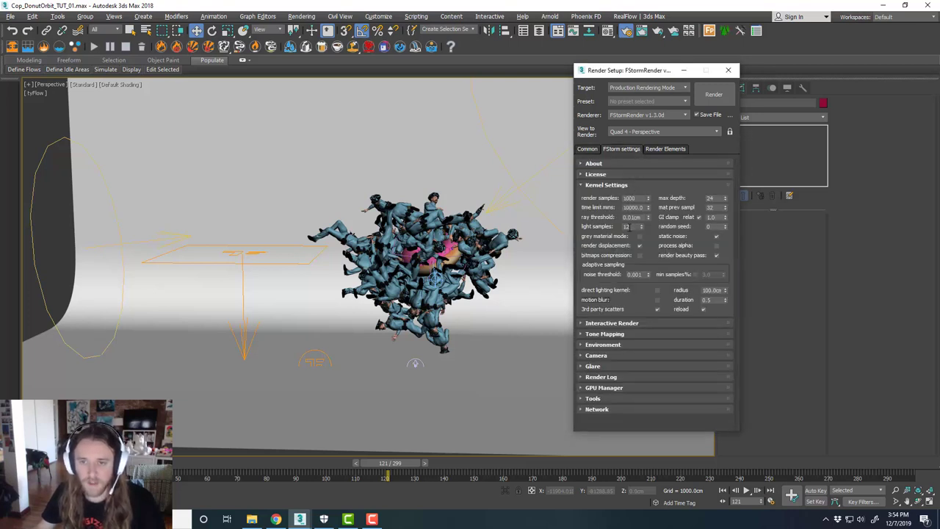
double_click(626, 226)
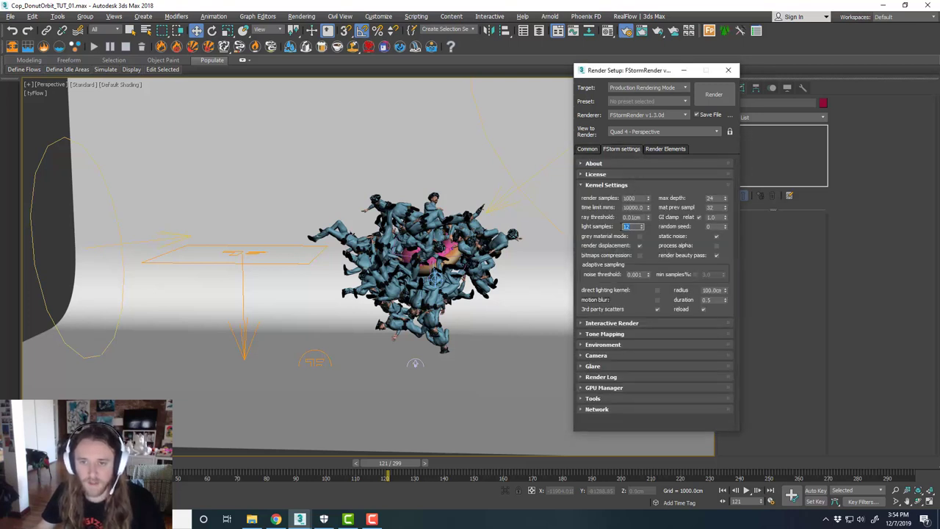
double_click(711, 198)
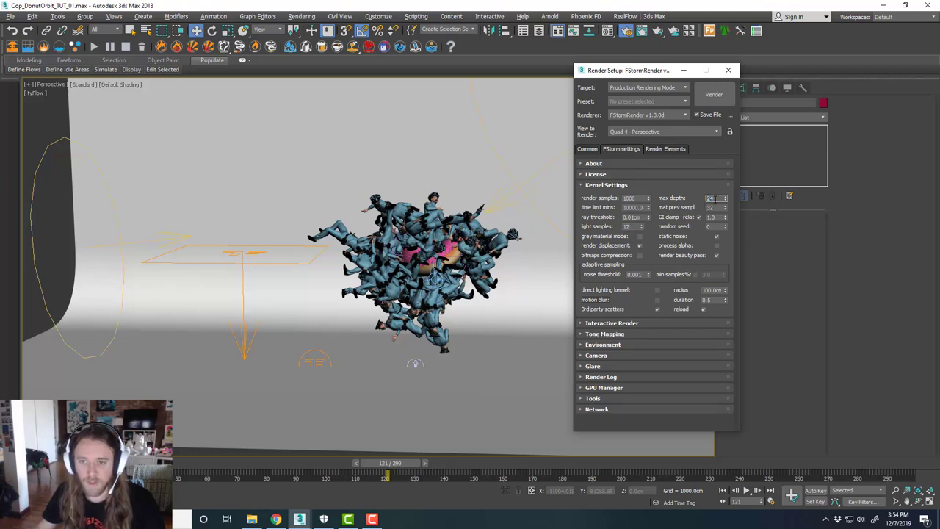
double_click(635, 275)
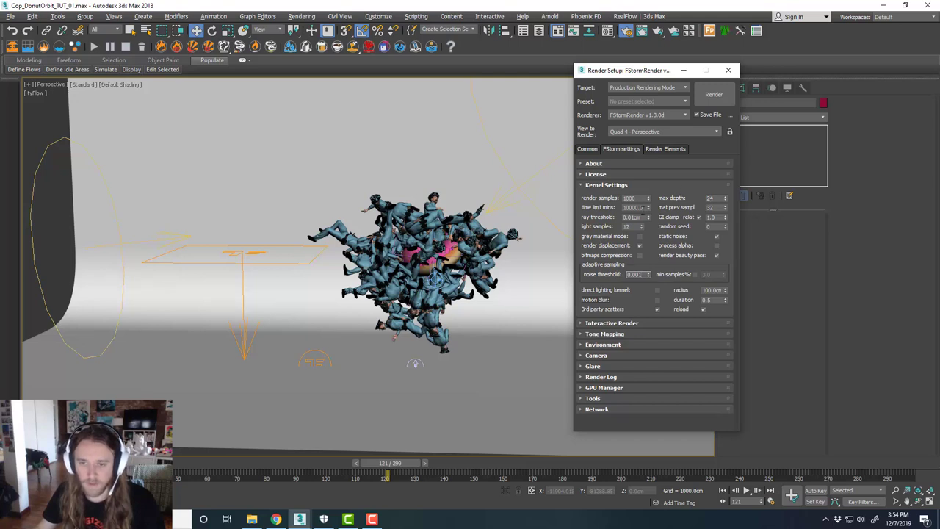
Review FStorm's Environment settings and the spherical environment mapping of the background HDR bitmap in the Material Editor
click(617, 345)
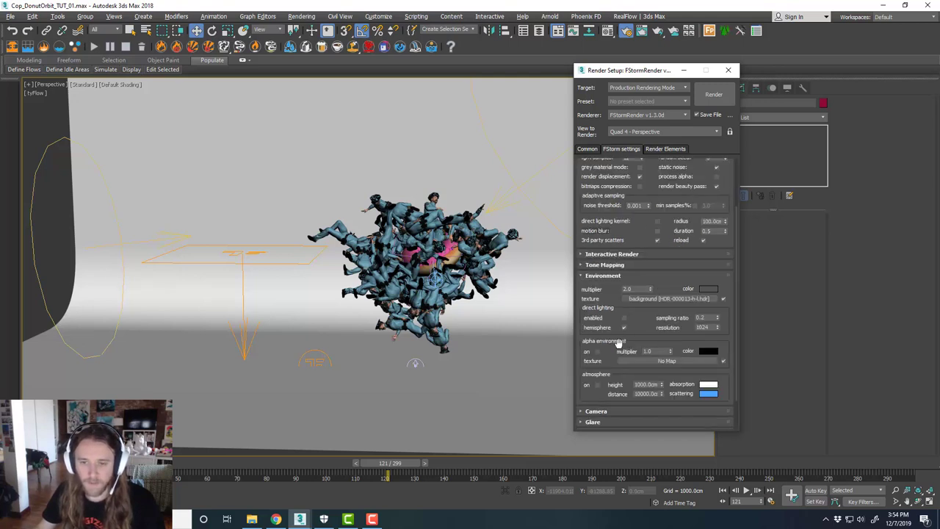
drag(613, 72, 462, 77)
click(608, 30)
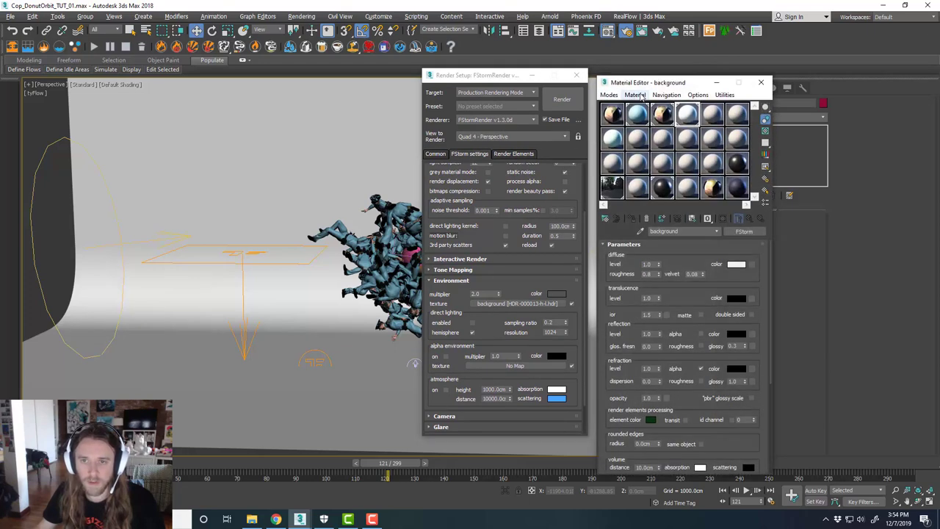
click(629, 159)
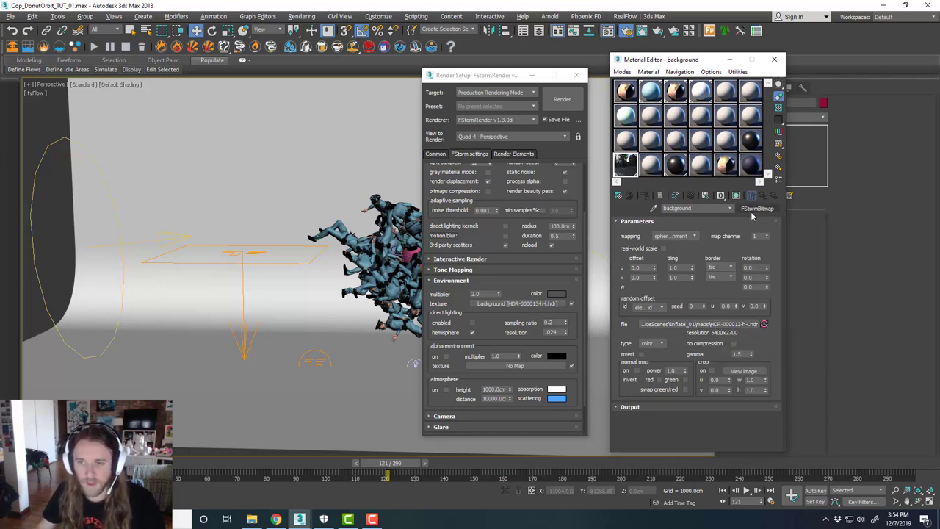
click(692, 239)
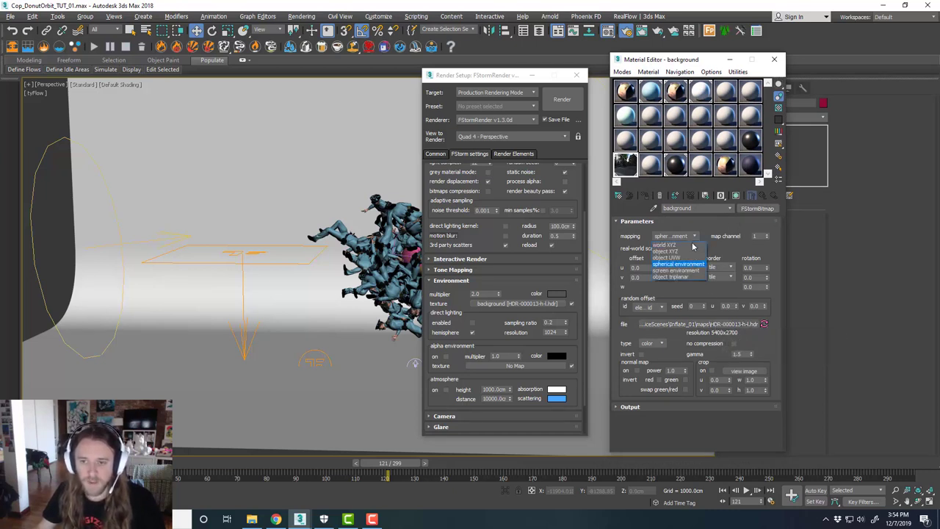
click(690, 266)
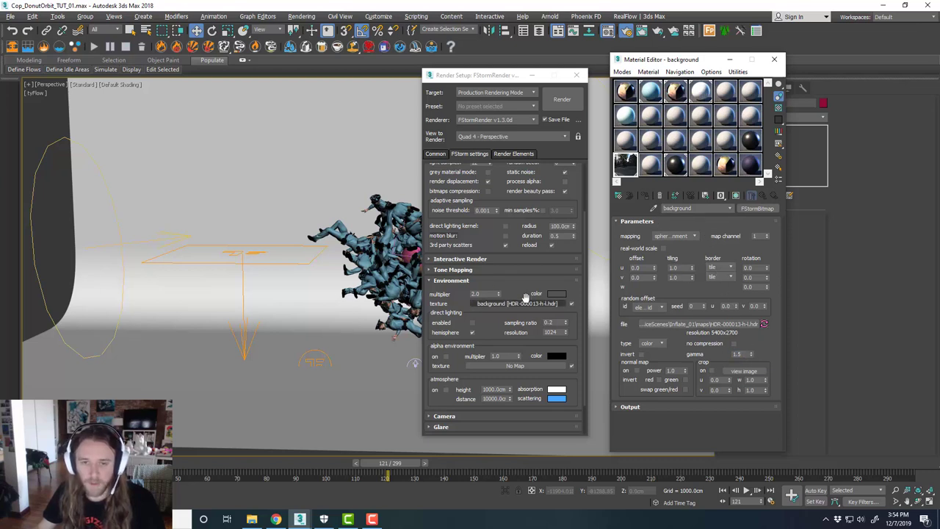
drag(503, 290, 514, 287)
scroll(513, 287, up, 5)
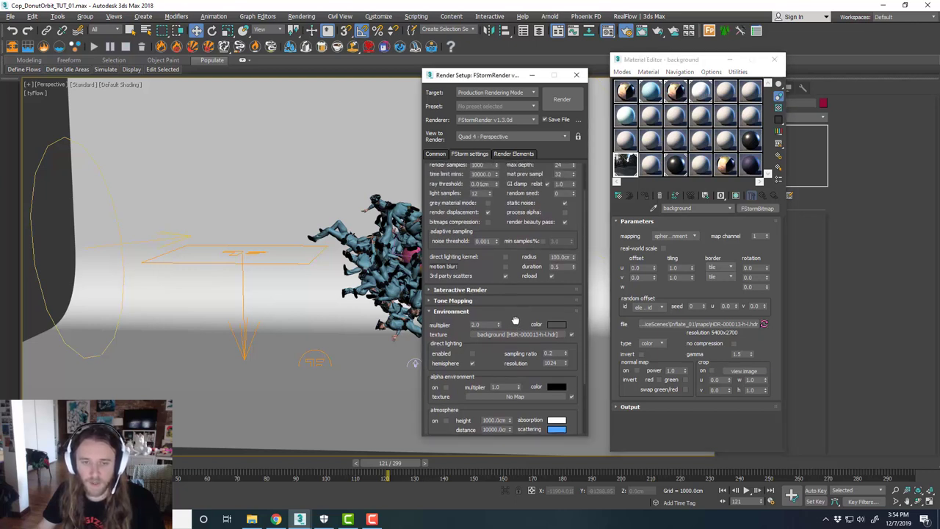
scroll(474, 248, up, 1)
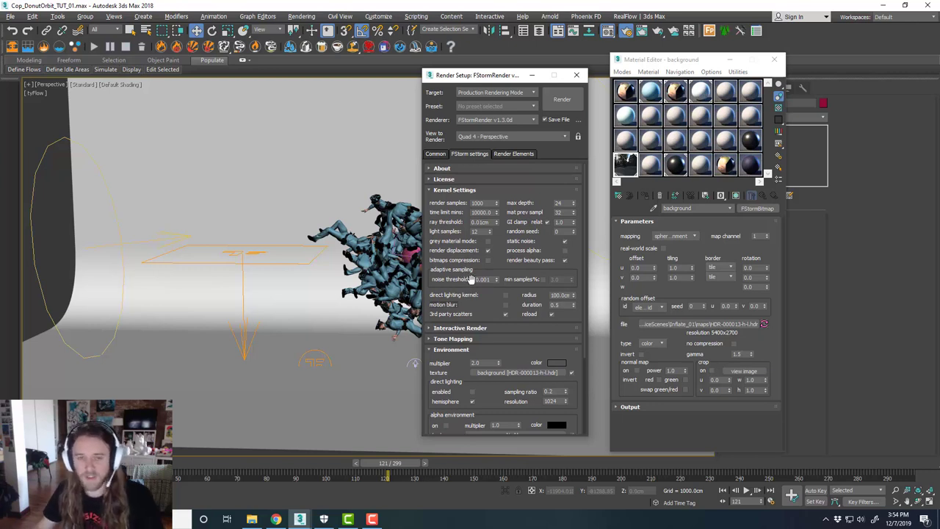
Close the Material Editor and Render Setup, and maximize the FStormCamera_001 view
click(777, 61)
drag(493, 79, 545, 79)
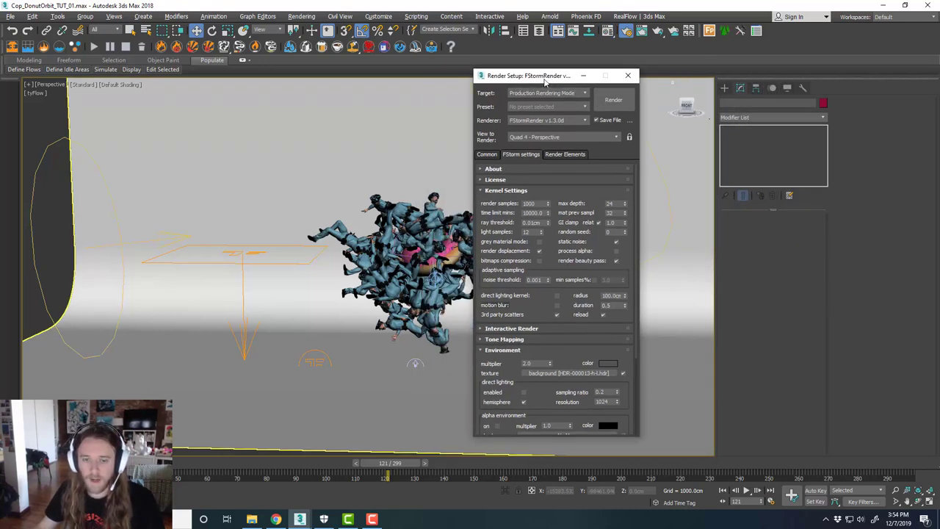
click(628, 75)
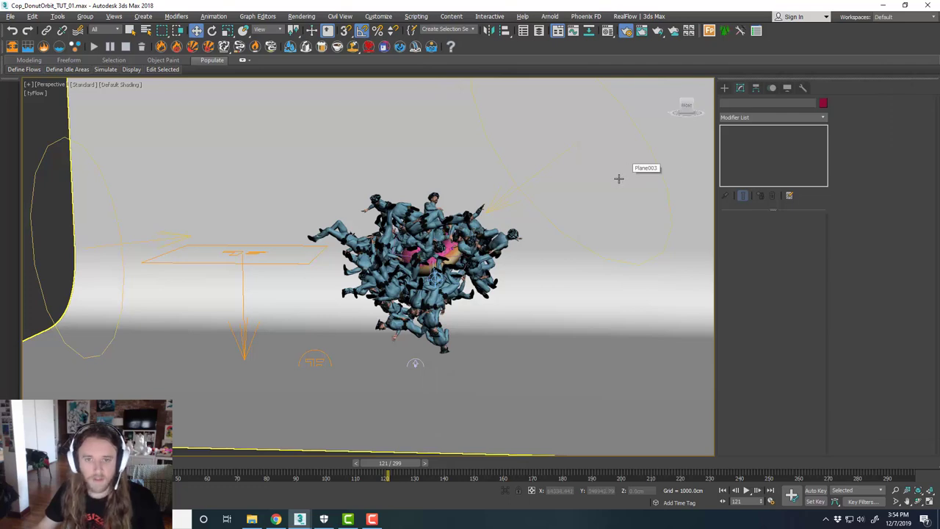
key(alt+w)
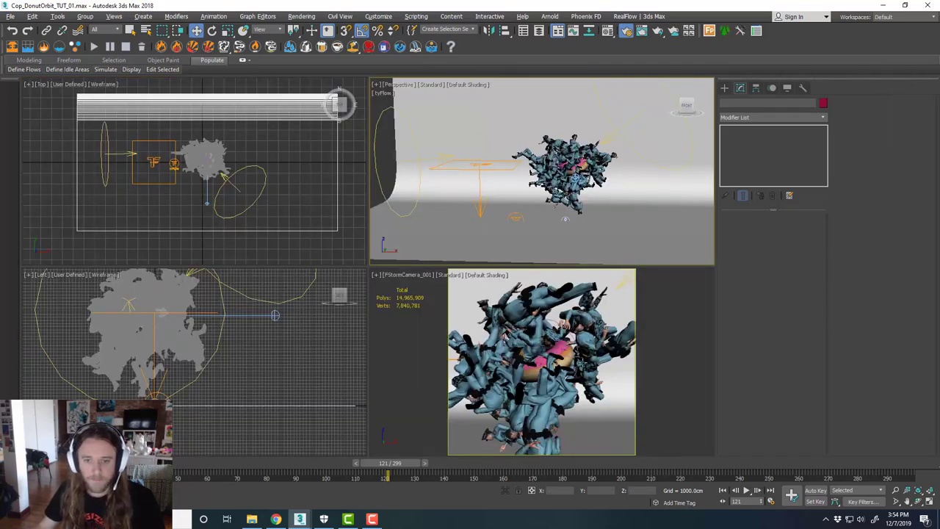
click(583, 358)
key(alt+w)
Start an interactive RT render of the FStormCamera_001 view from FStorm's Interactive Render settings
key(F10)
click(625, 362)
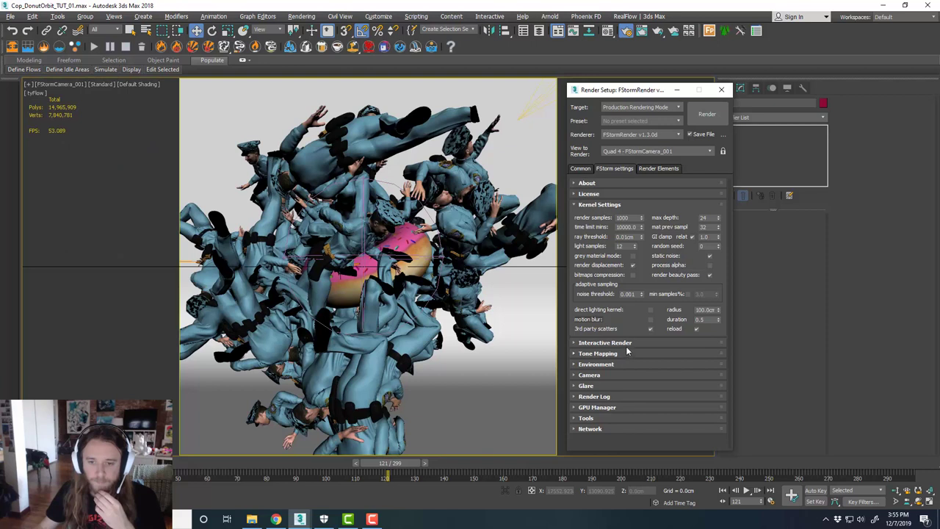
click(629, 343)
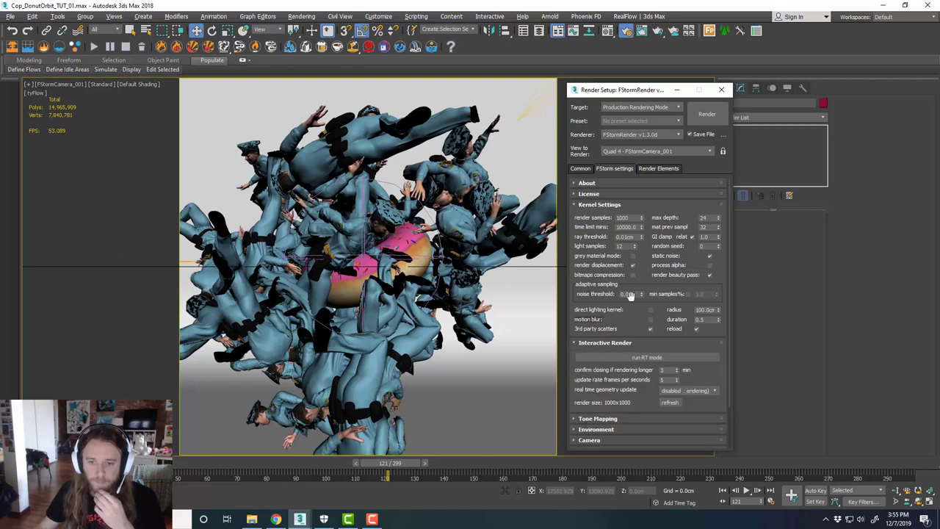
click(643, 357)
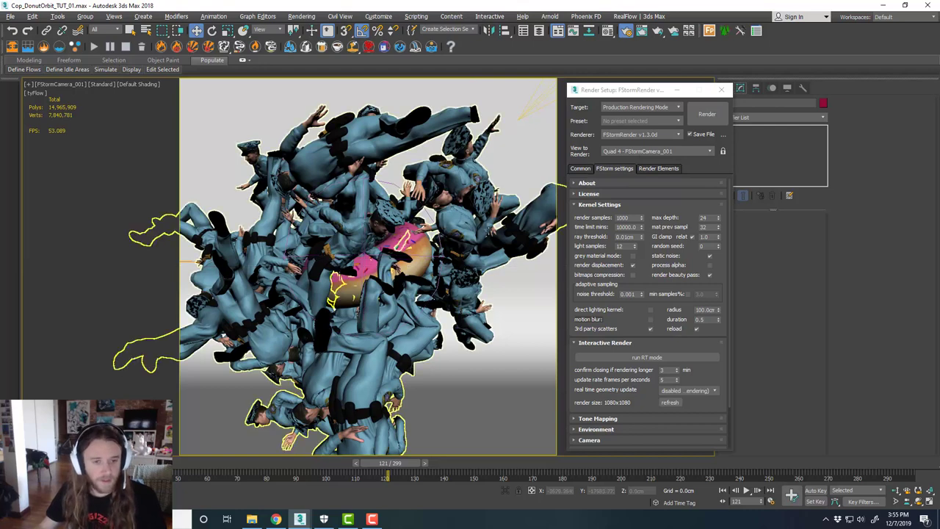
click(646, 358)
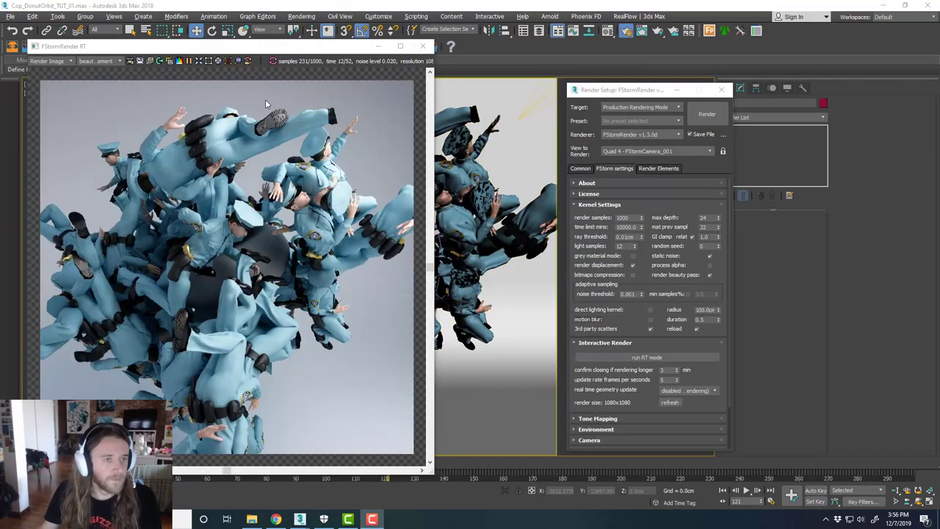
Move the RT render window out of the way and convert the scene to FStorm with the scene converter
drag(254, 48, 266, 29)
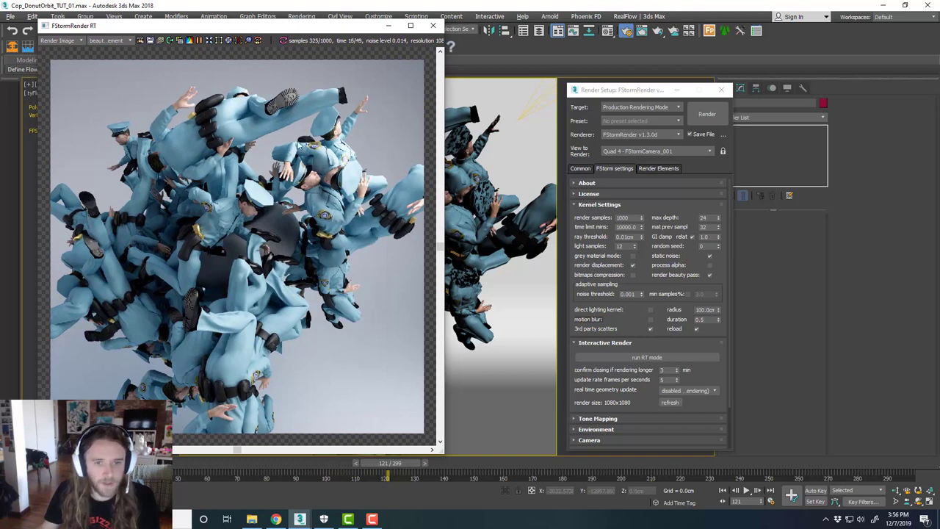
mouse_move(331, 22)
mouse_down()
mouse_move(324, 53)
mouse_move(227, 103)
mouse_move(271, 40)
mouse_move(330, 37)
mouse_up()
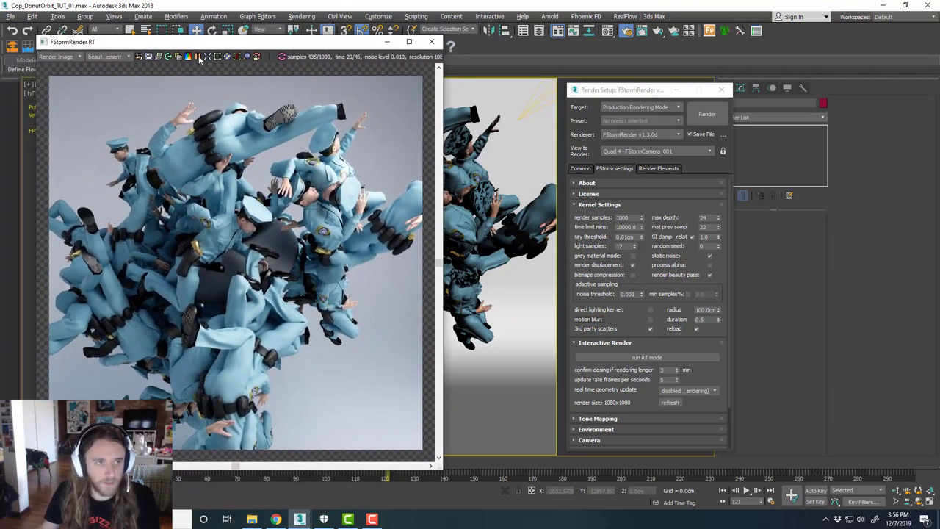
drag(209, 44, 937, 59)
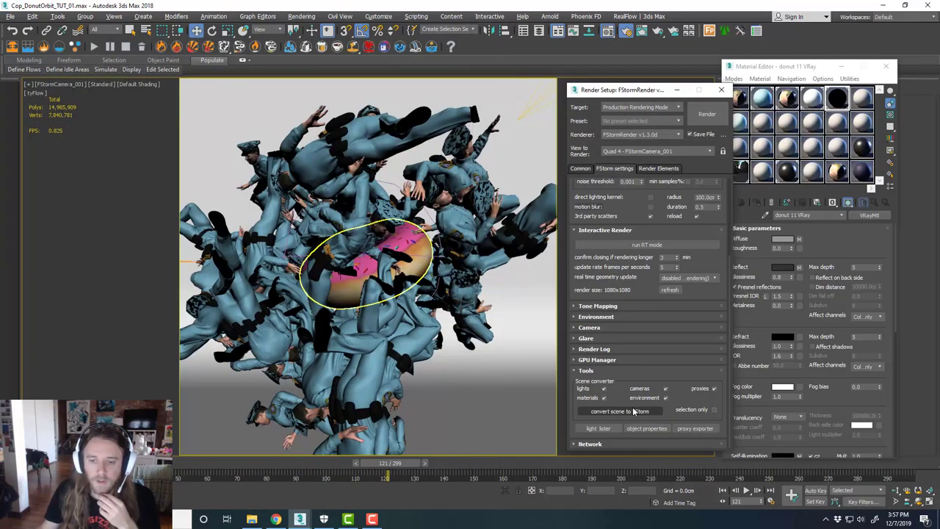
click(634, 411)
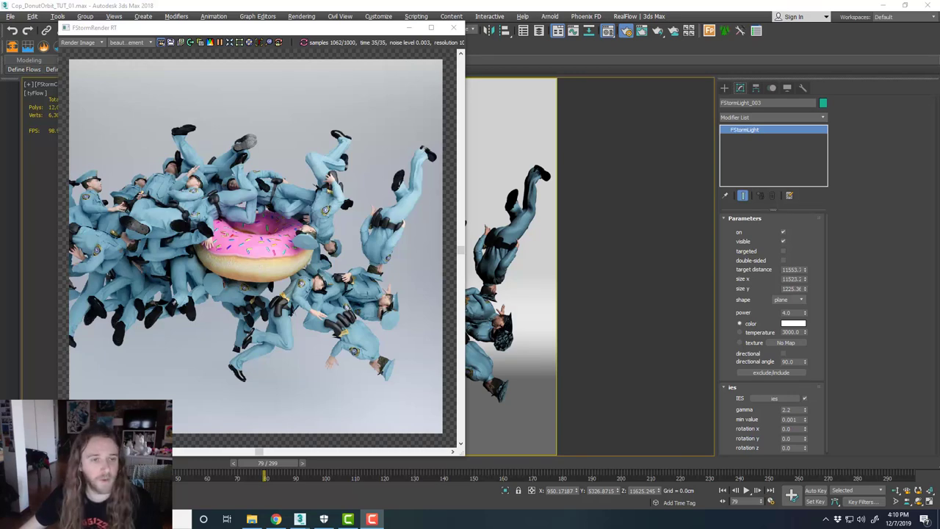
Examine the RT render of the police officers around the donut, including a close look at their faces and uniforms
drag(297, 31, 588, 56)
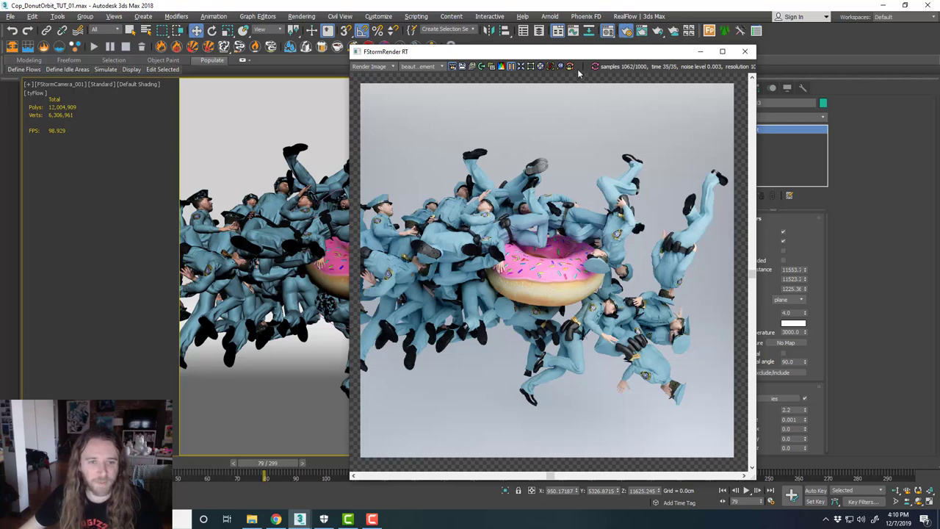
drag(574, 56, 260, 42)
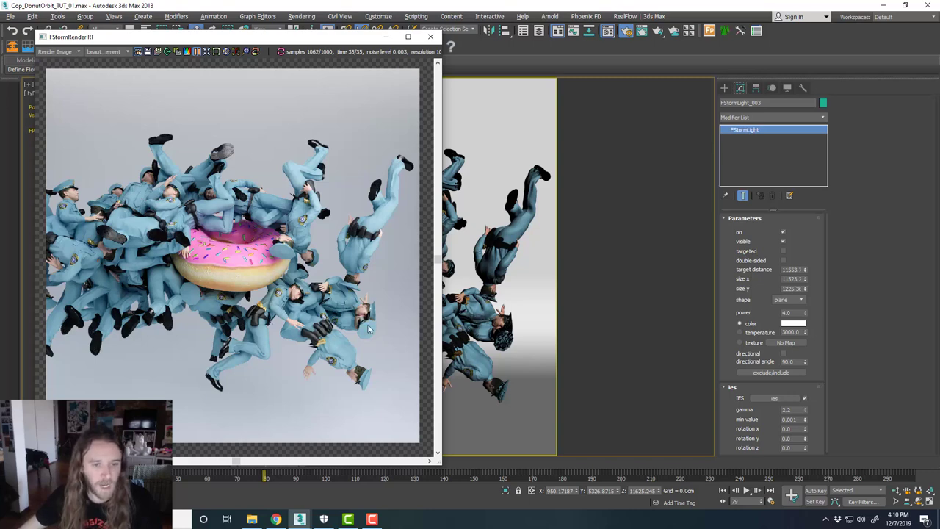
scroll(369, 323, up, 4)
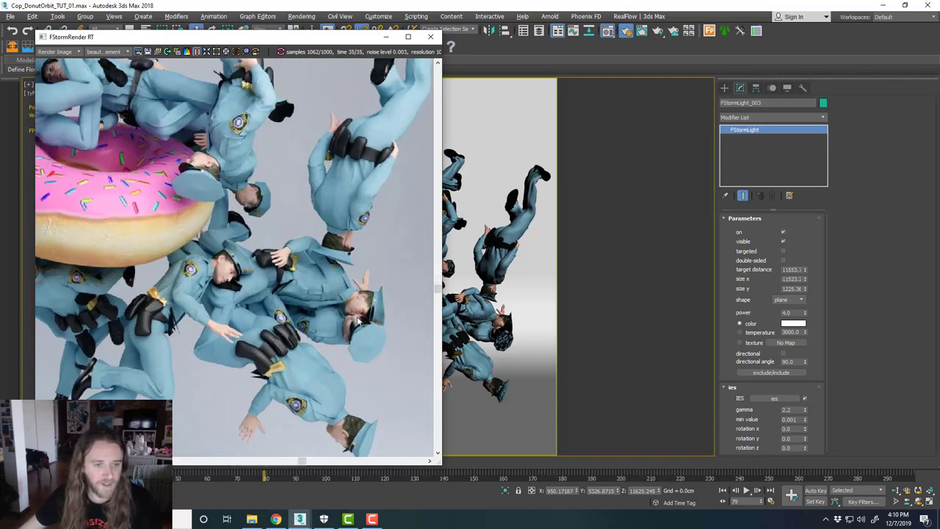
scroll(373, 321, down, 2)
scroll(373, 320, down, 2)
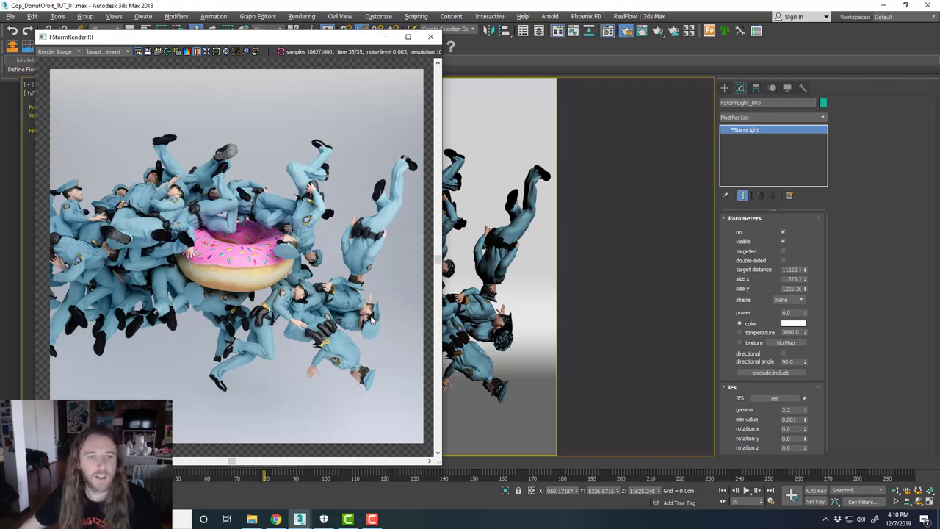
drag(355, 36, 363, 33)
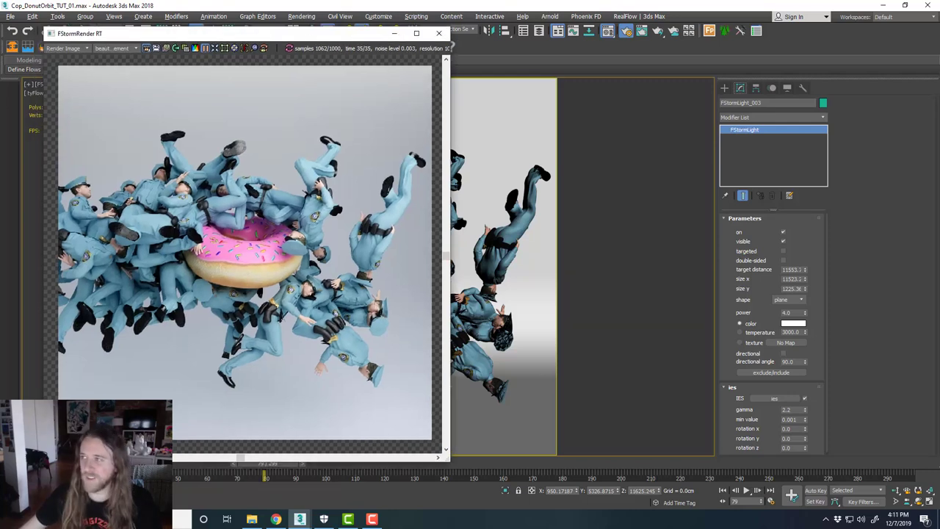
Bring the tyFlow editor beside the render and review the Actor and Actor Animation operators in Event_001
drag(939, 21, 560, 27)
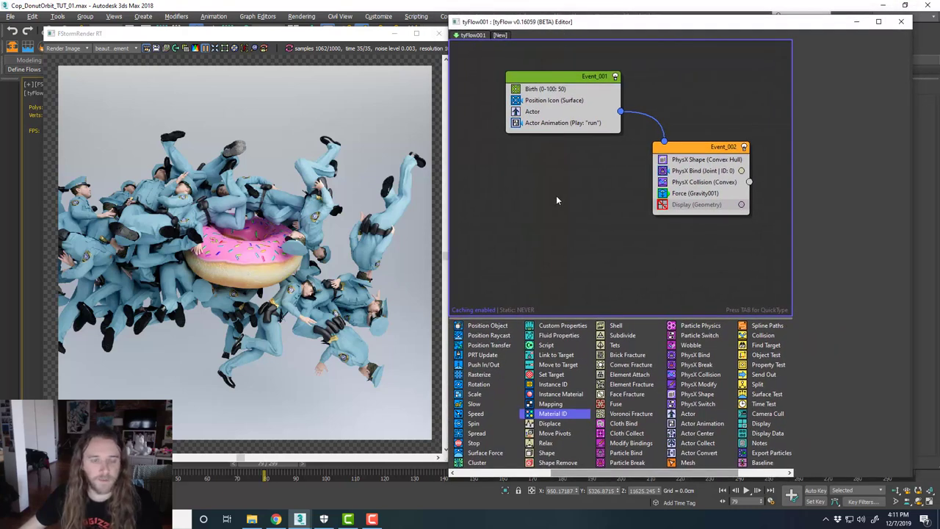
click(541, 112)
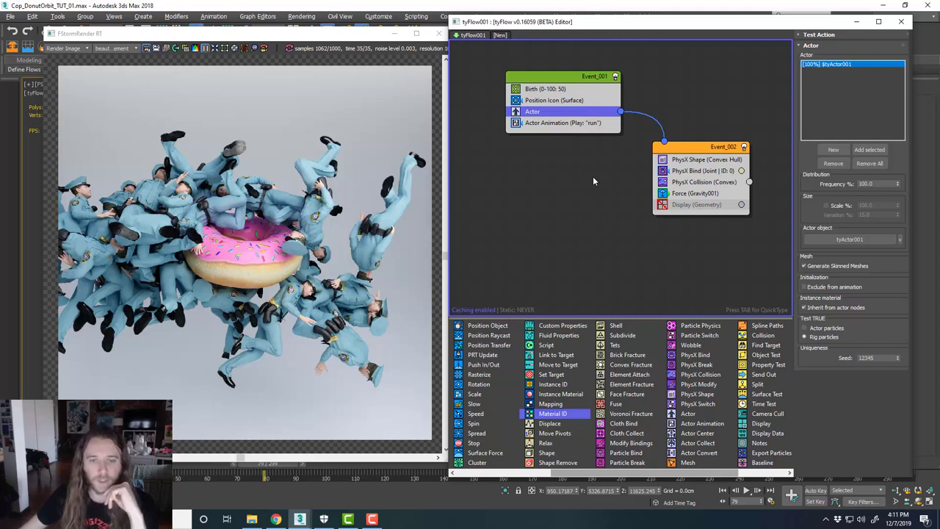
click(584, 135)
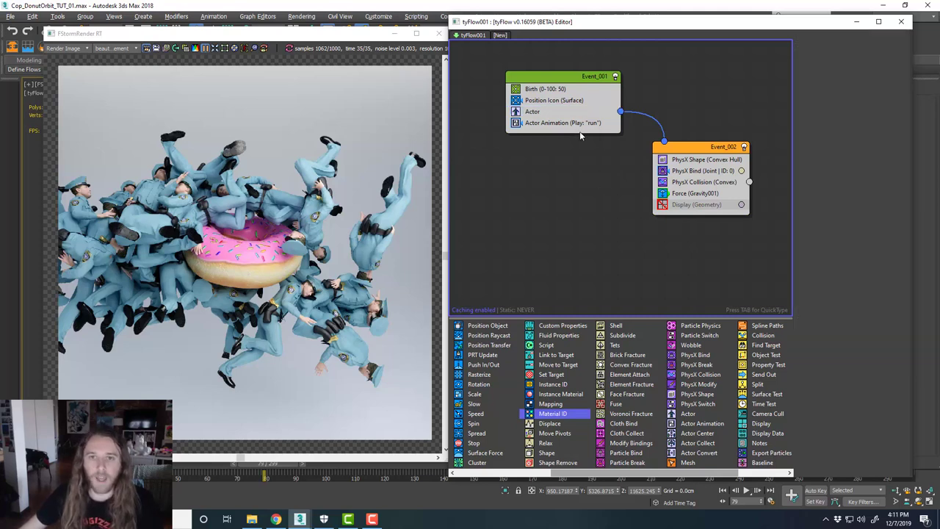
click(579, 130)
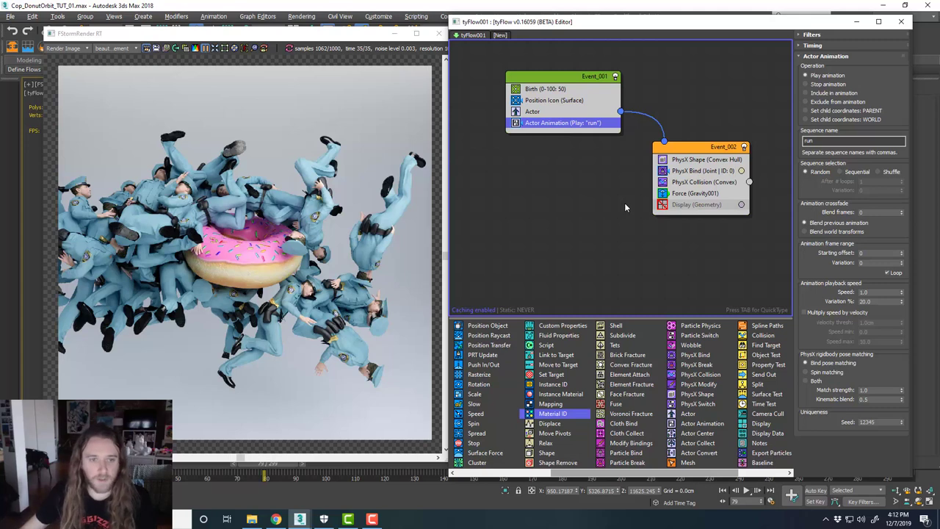
middle_drag(600, 252, 594, 253)
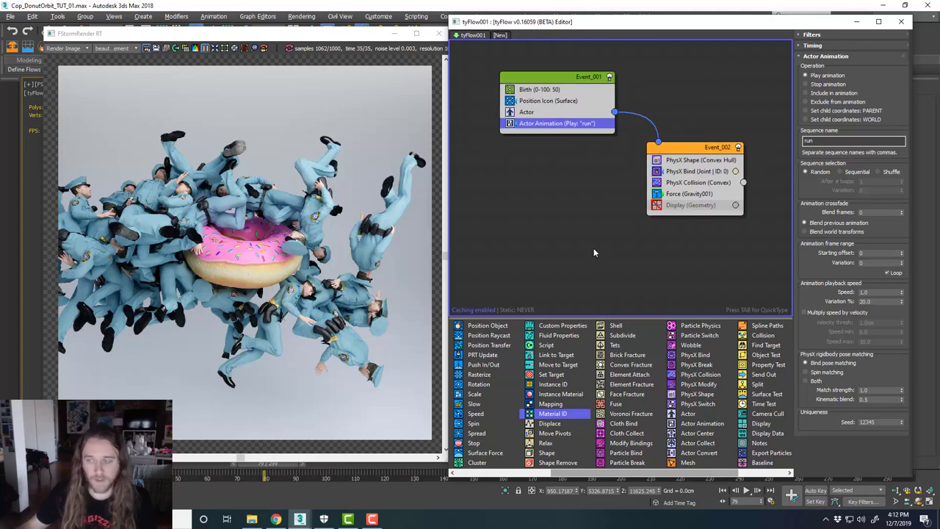